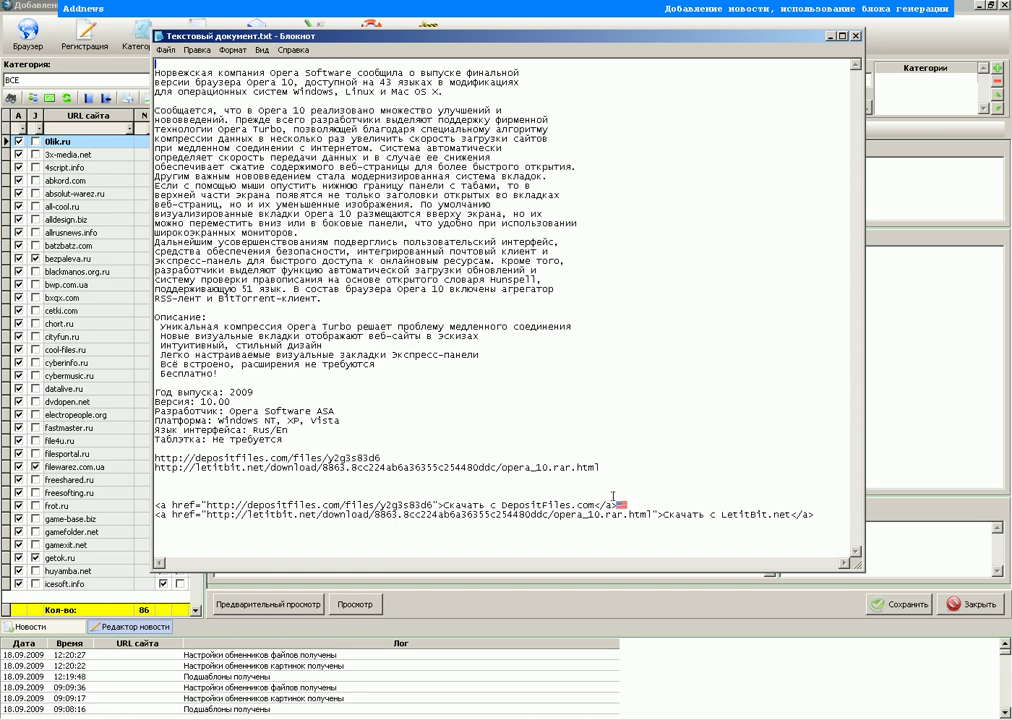
drag(604, 514, 156, 65)
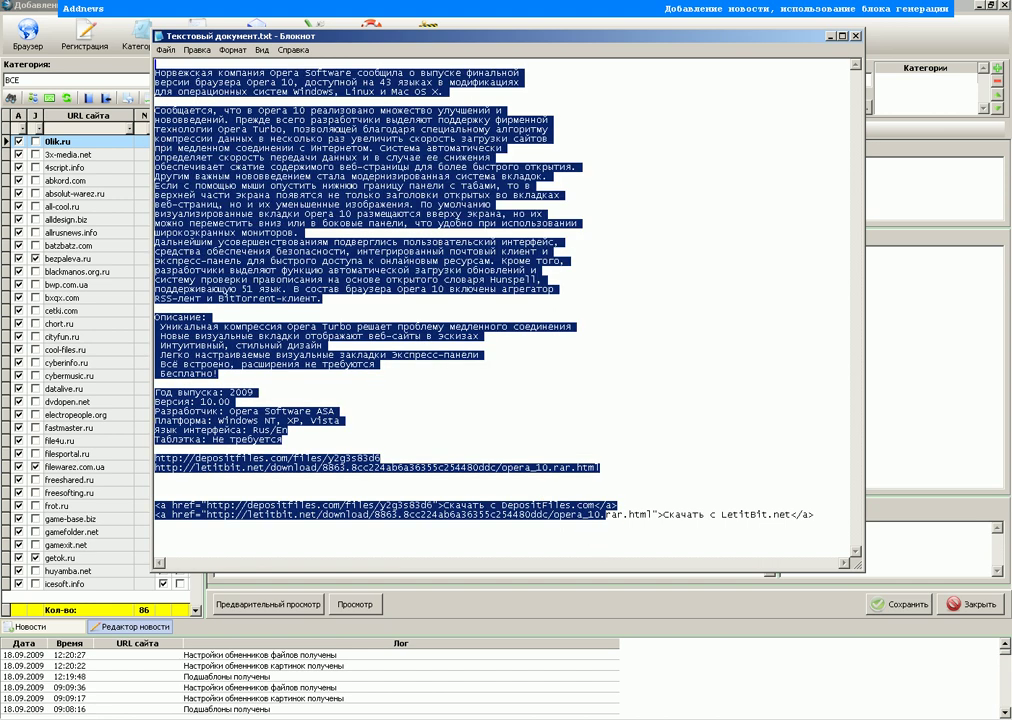
click(642, 253)
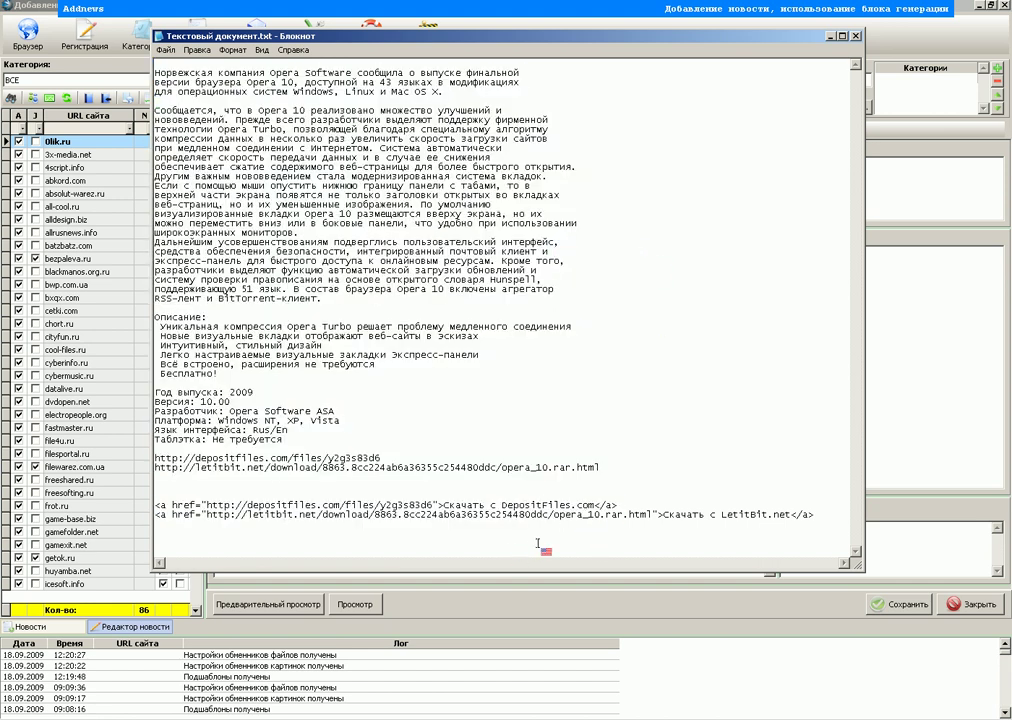
drag(819, 516, 155, 496)
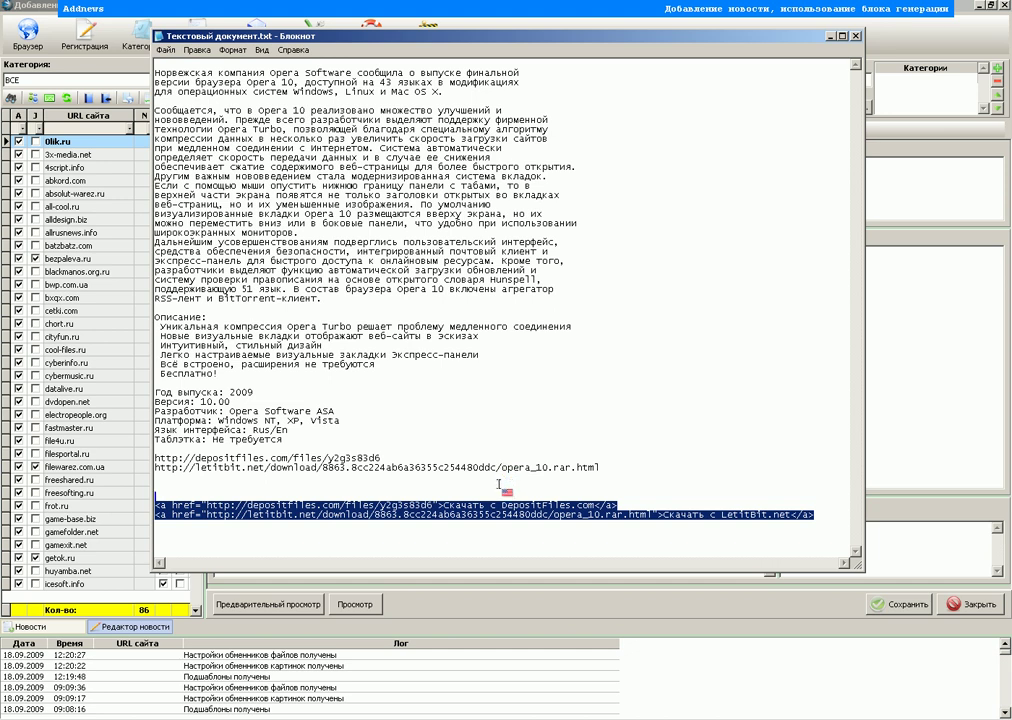
- Copy "Opera 10" from the text document into the news item's title and its duplicate-check search string
double_click(267, 82)
drag(270, 83, 293, 84)
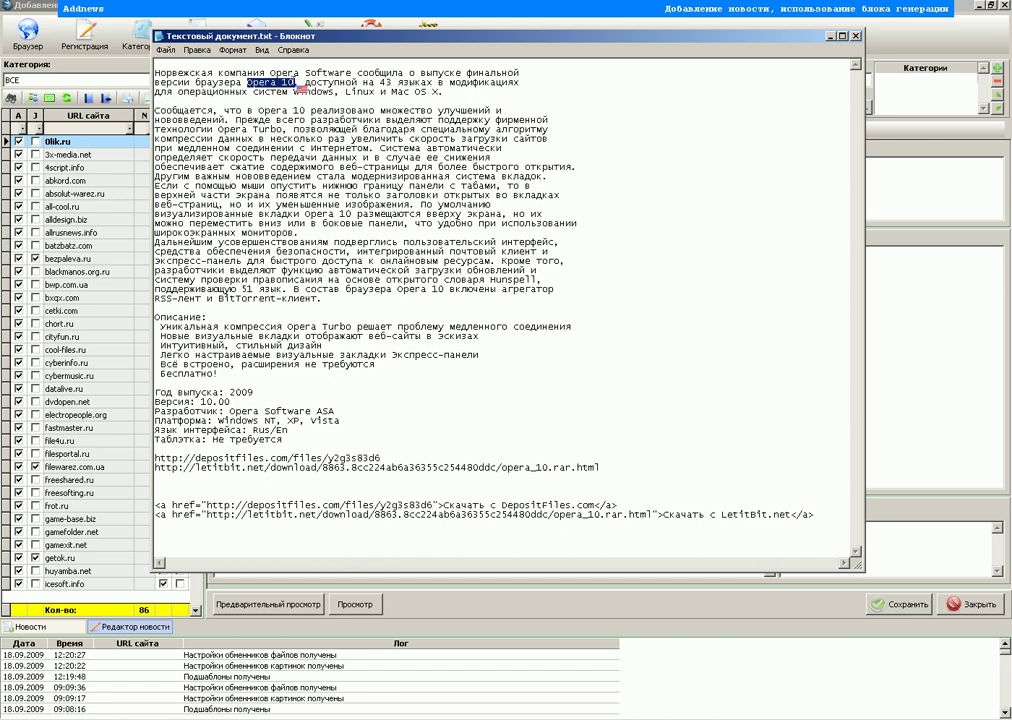
right_click(293, 84)
click(320, 119)
key(alt+Tab)
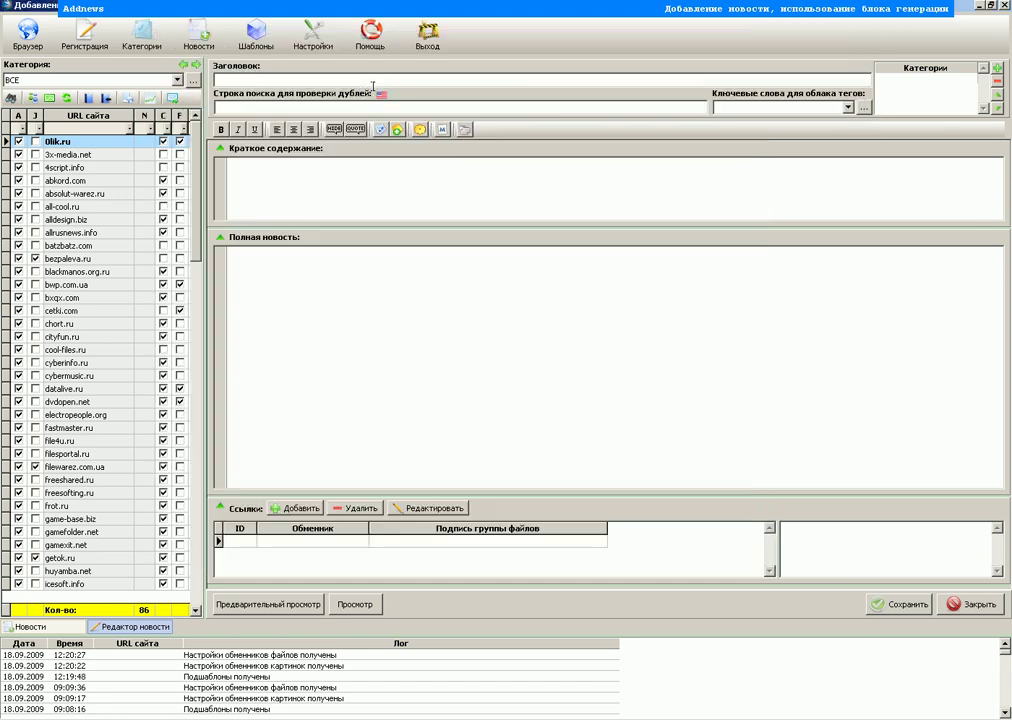
click(362, 79)
key(ctrl+v)
click(257, 106)
key(ctrl+v)
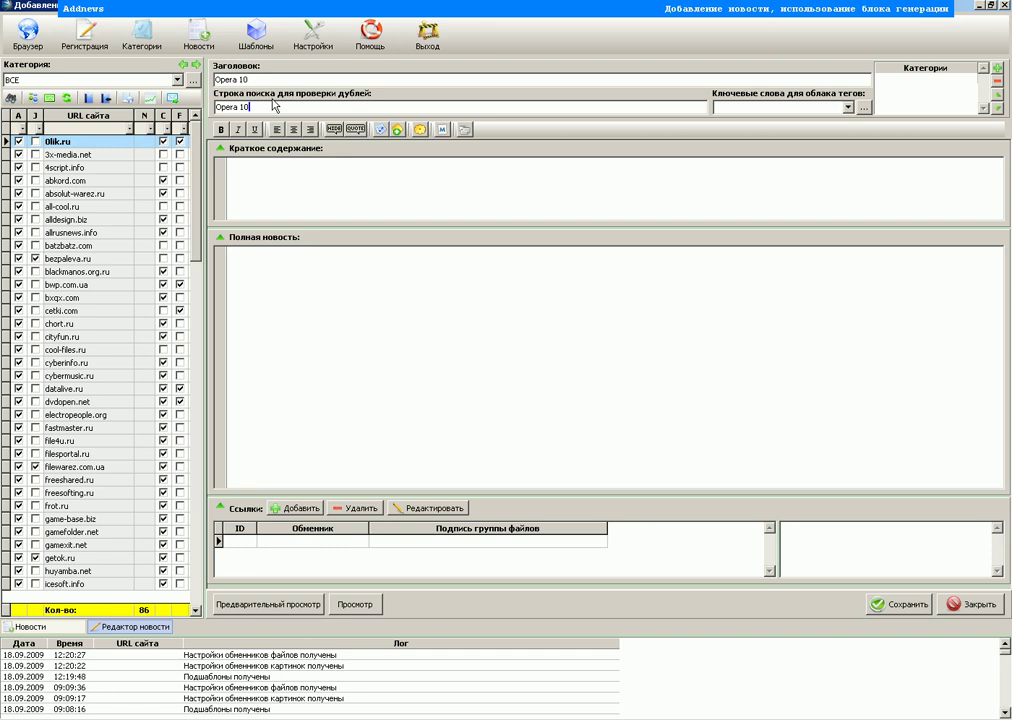
- Enter the tag-cloud keywords "браузер,интернет,опера,новинки, скачать бесплатно, без регистрации, скачать быстро" and save the news item
click(863, 107)
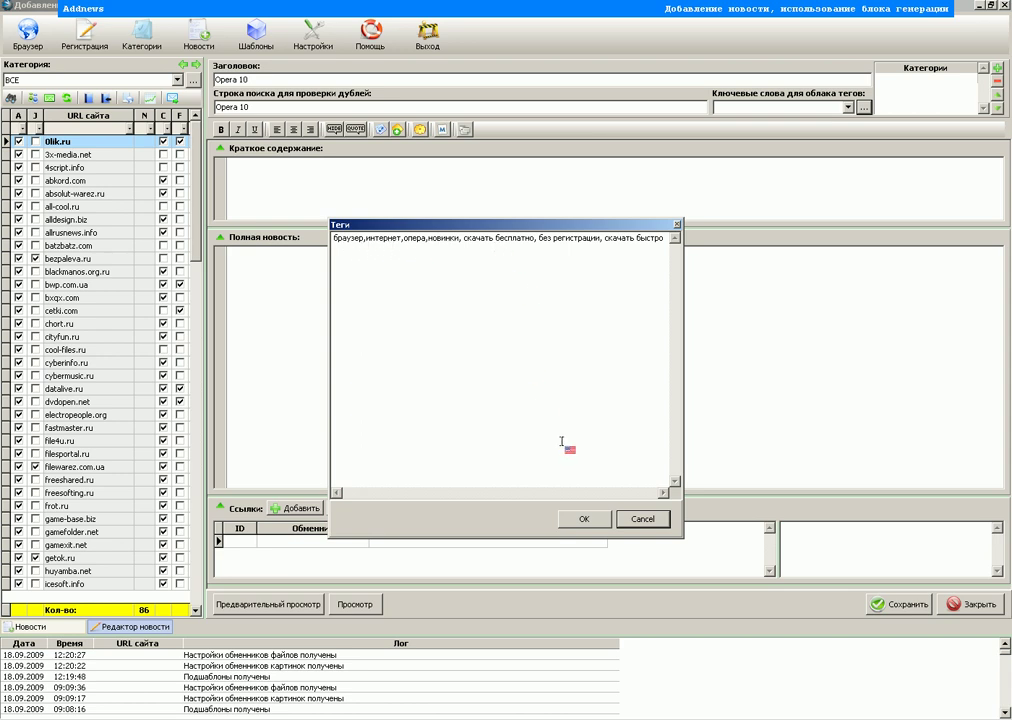
click(583, 518)
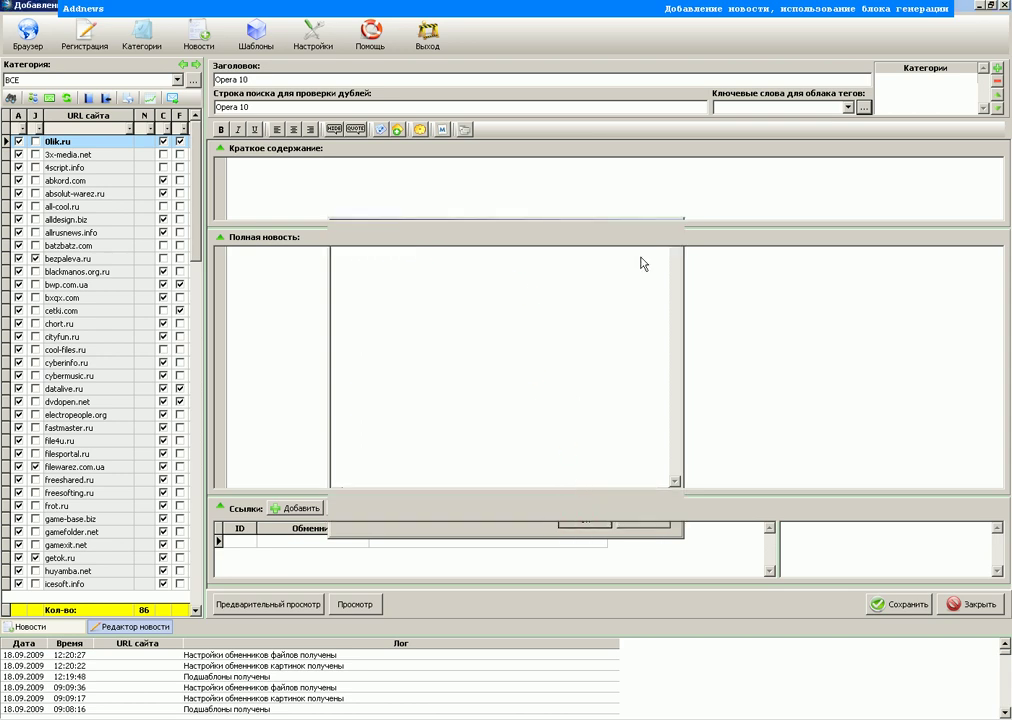
click(828, 108)
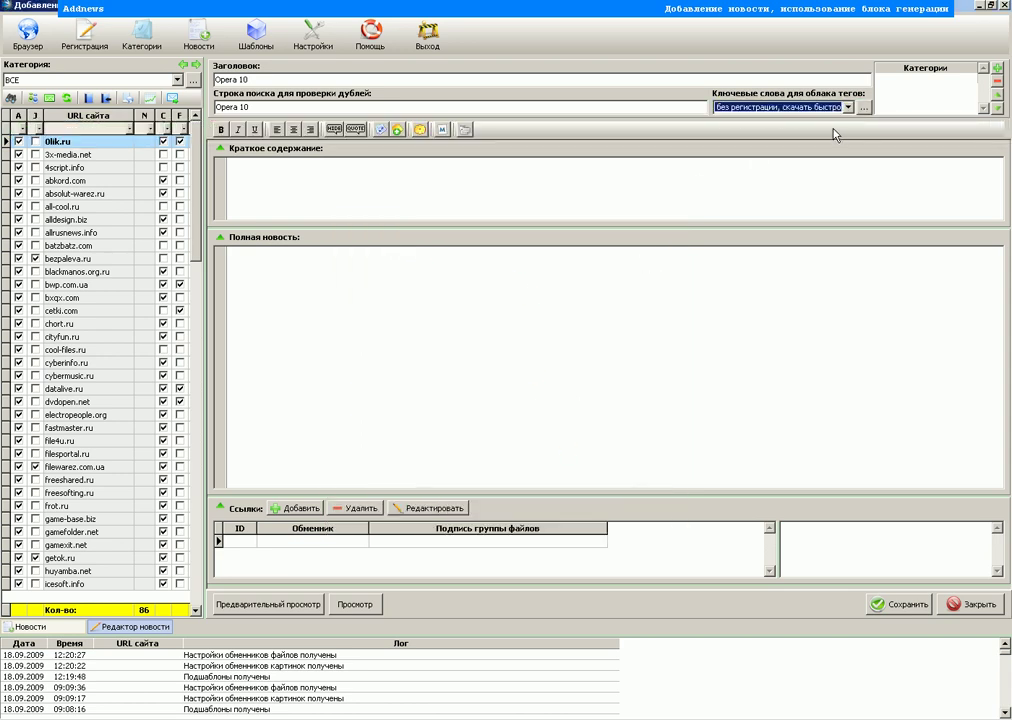
click(878, 604)
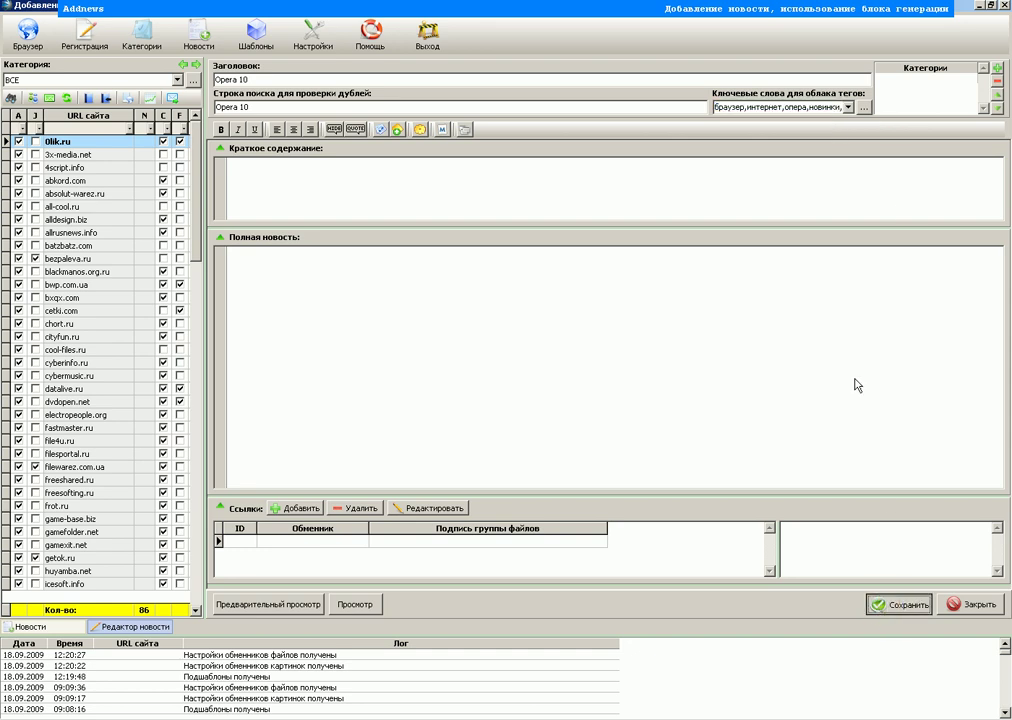
- Assign the categories софт-браузеры, софт-интернет and софт to the news item
click(997, 68)
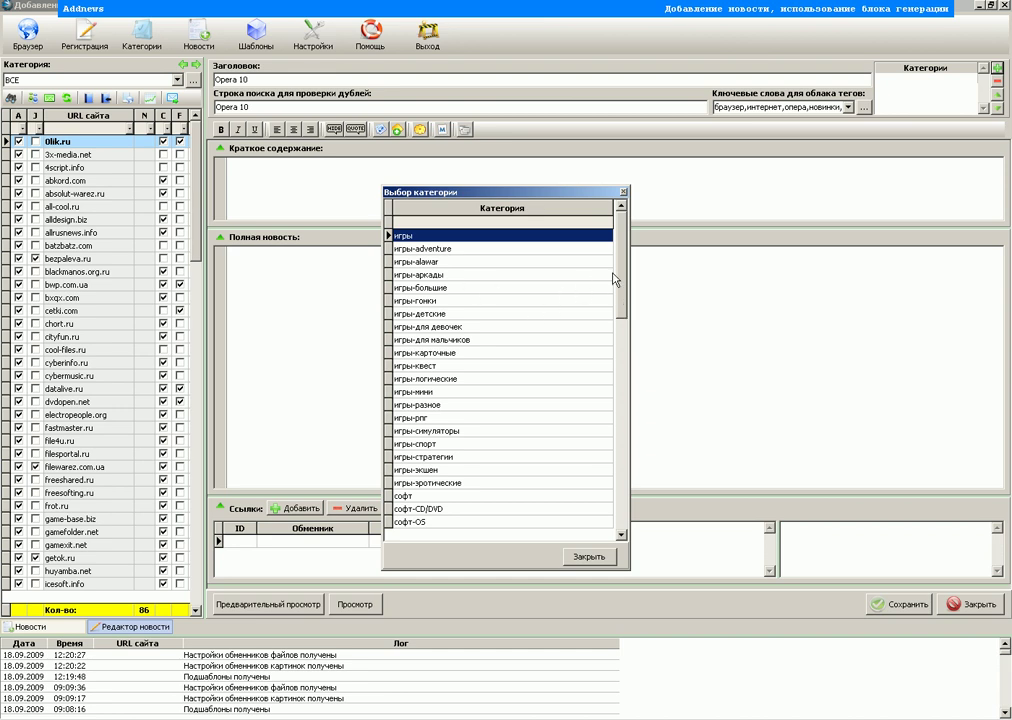
drag(623, 273, 627, 452)
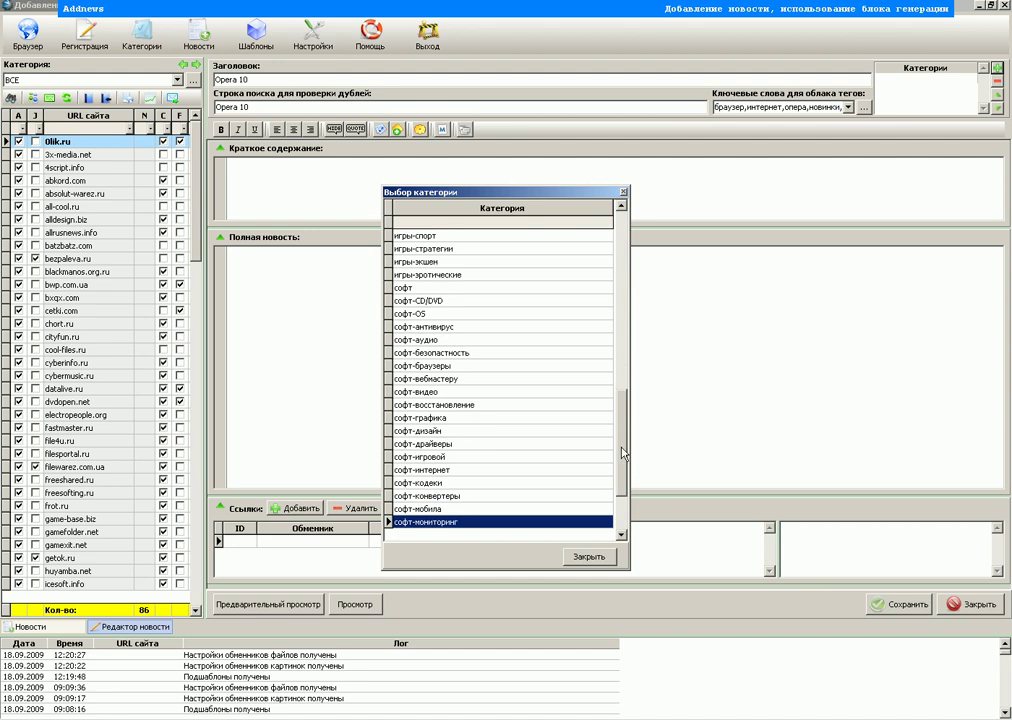
double_click(435, 366)
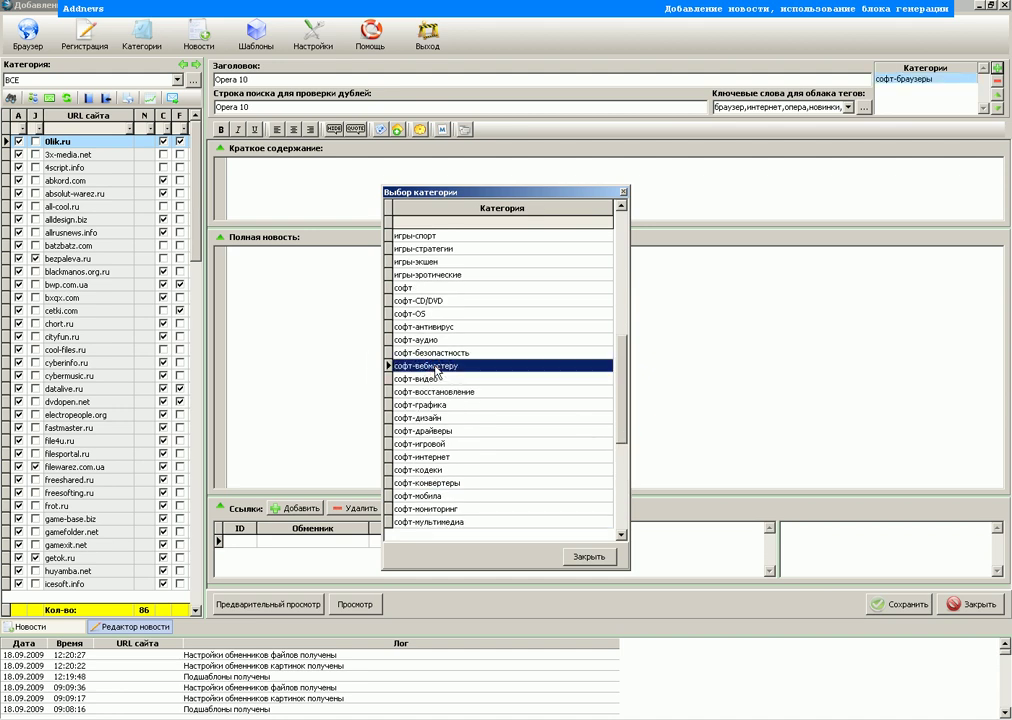
double_click(436, 456)
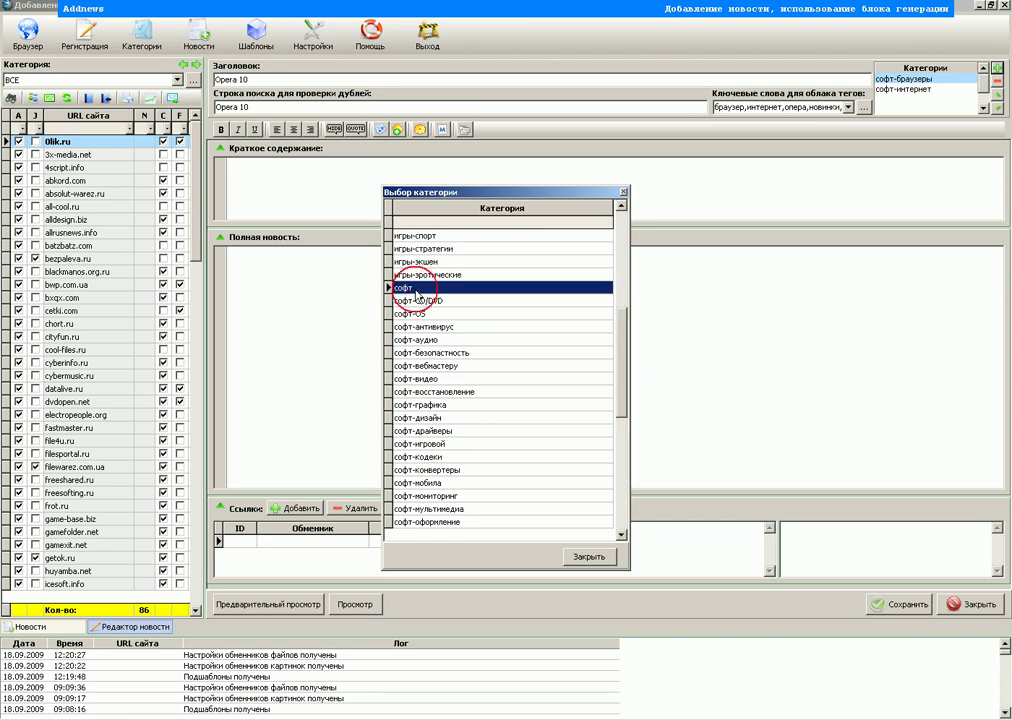
double_click(417, 288)
click(589, 556)
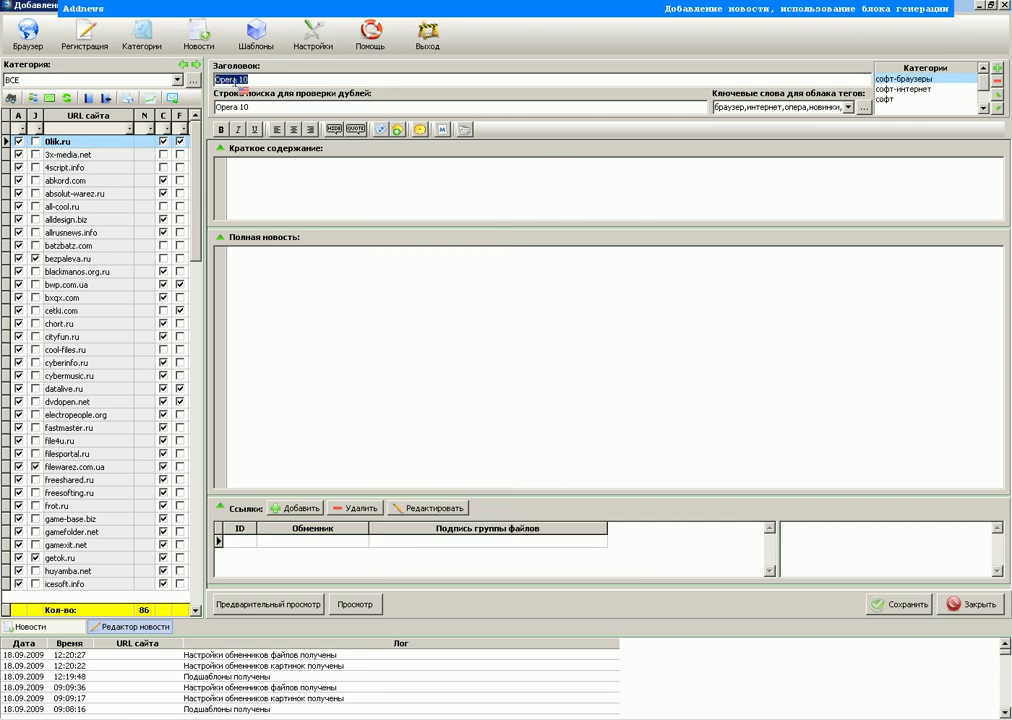
- Copy the news title and start a new generation block with the variable name %GT_opera_z%
right_click(235, 81)
click(258, 121)
click(464, 131)
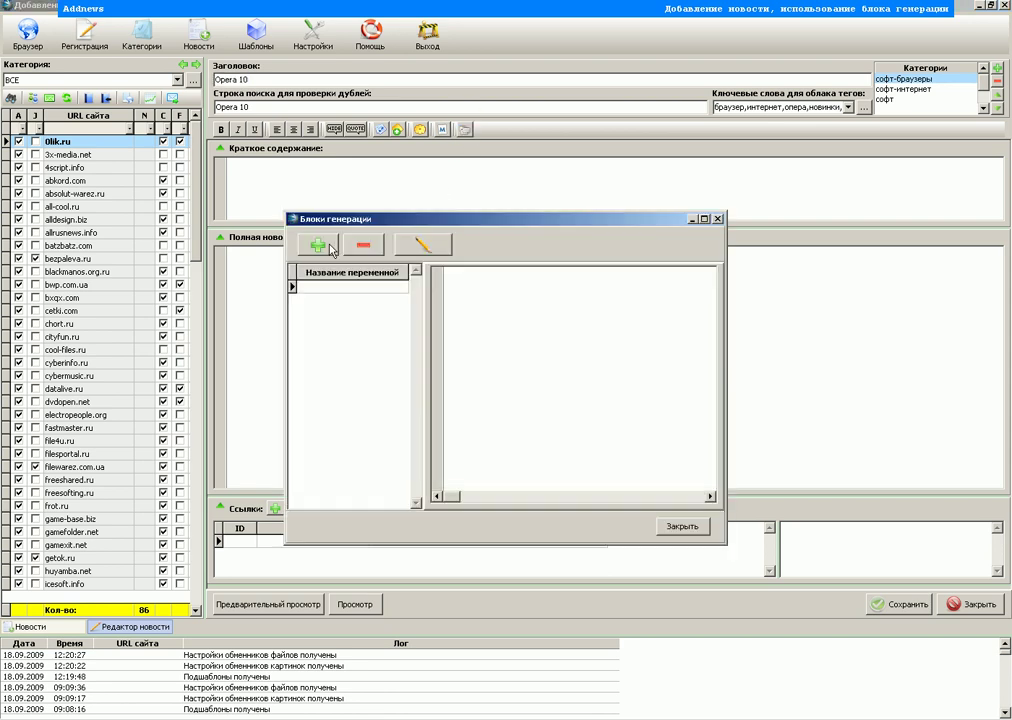
click(324, 245)
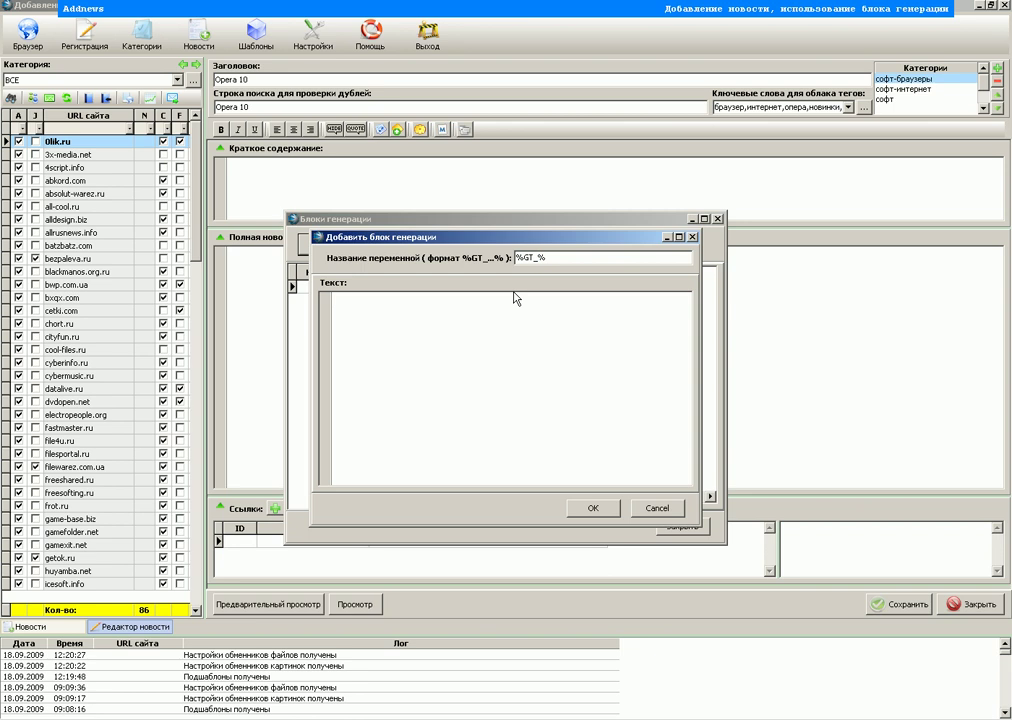
text(opera_z)
- Fill the generation block's text with six lines reading "Opera 10"
click(516, 300)
key(ctrl+v)
key(Return)
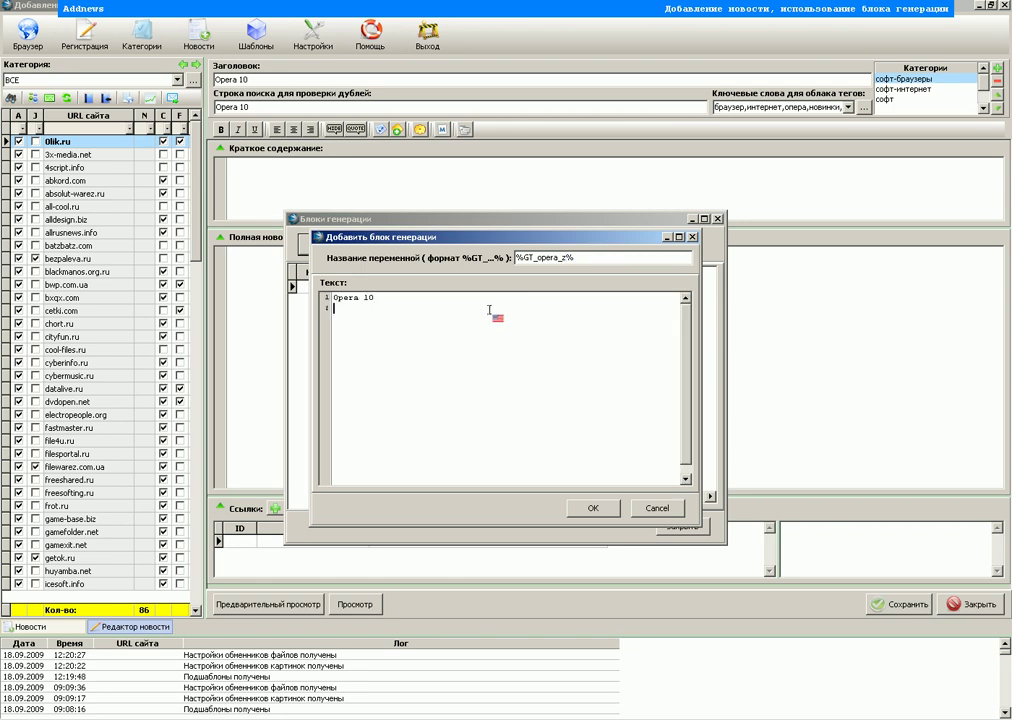
key(ctrl+v)
key(Return)
key(ctrl+v)
key(Return)
key(ctrl+v)
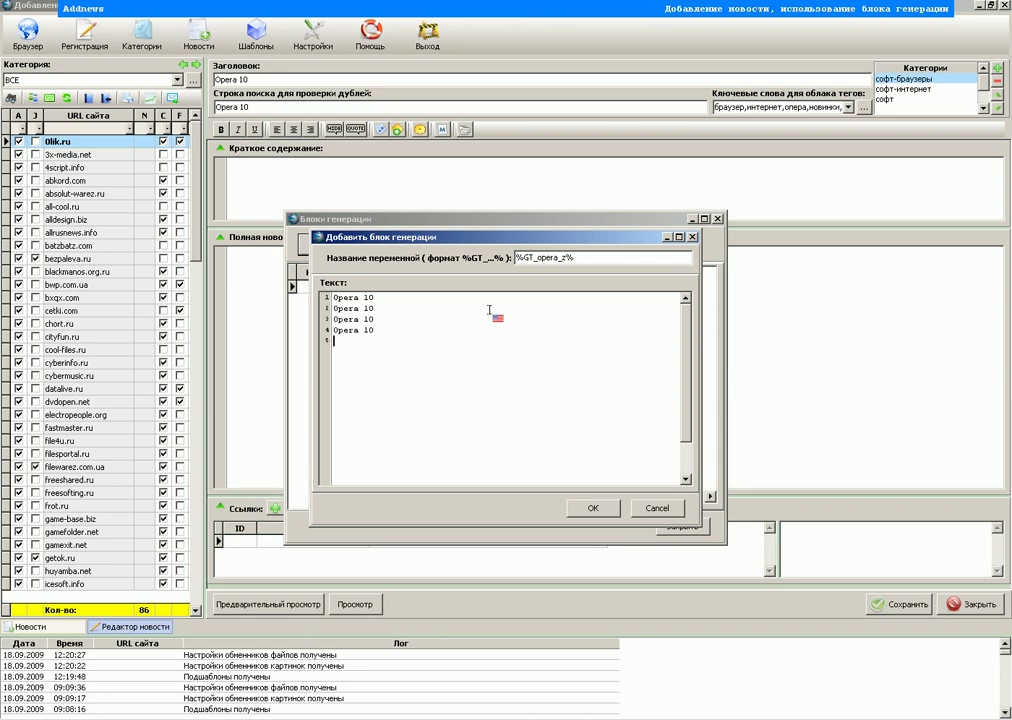
key(Return)
key(ctrl+v)
key(Return)
key(ctrl+v)
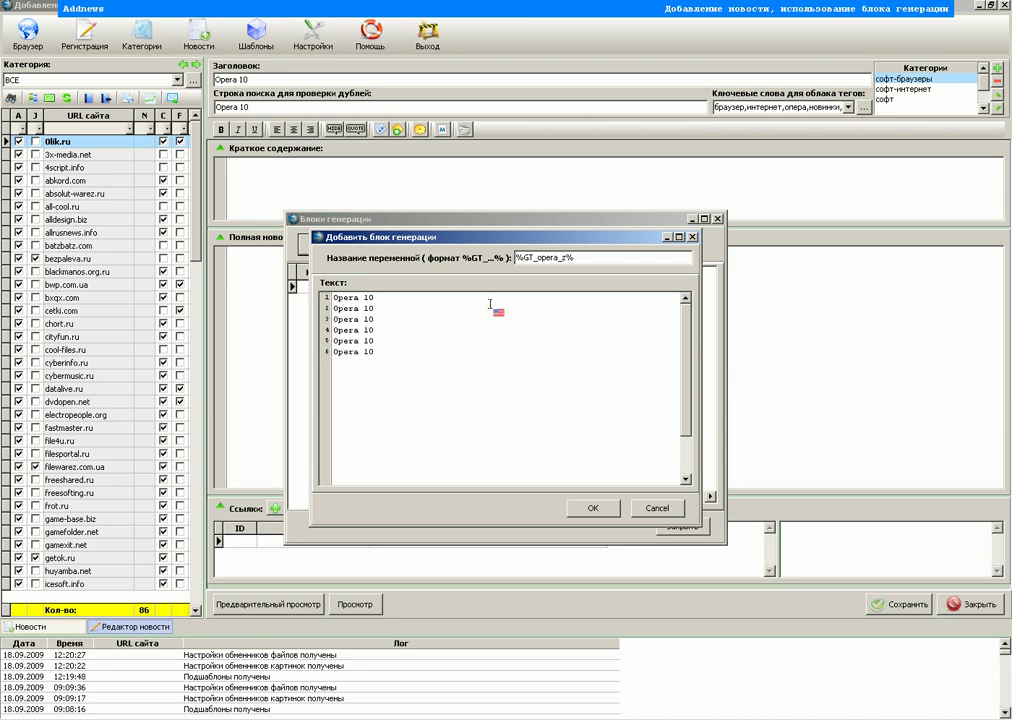
- Turn lines two to six into "Opera 10.0", "Opera 10 New", "Opera 10 New 2009", "Opera 10.0 New" and "Opera 10.0 New 2009", and save the block
click(376, 308)
text(.)
key(Down)
text(New)
key(Down)
text(Ne)
click(374, 341)
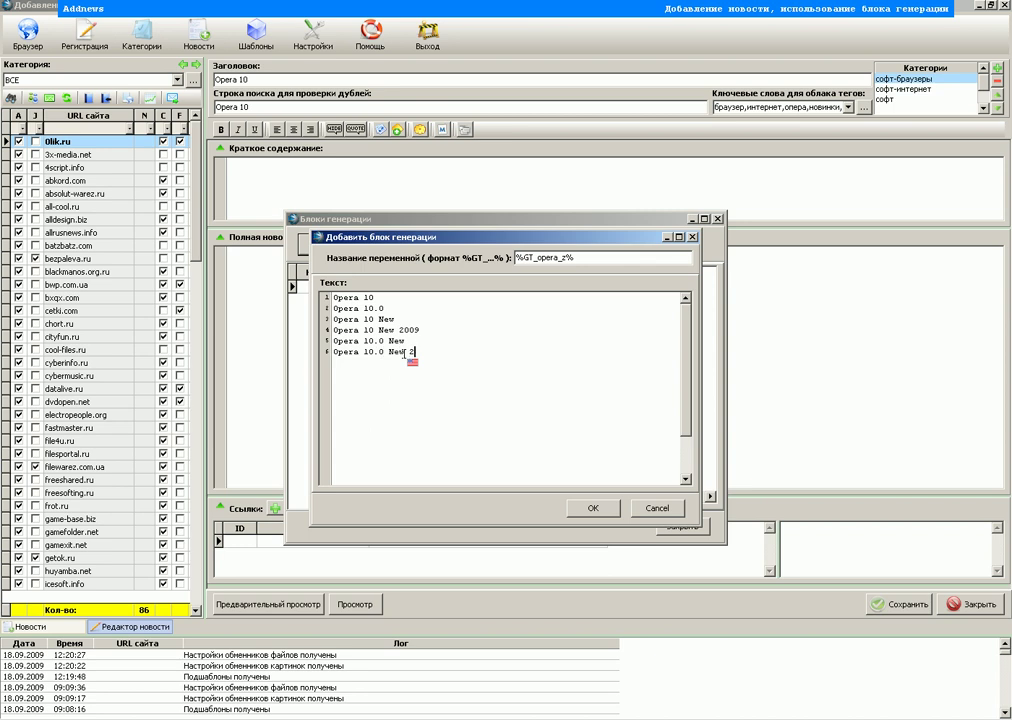
key(Return)
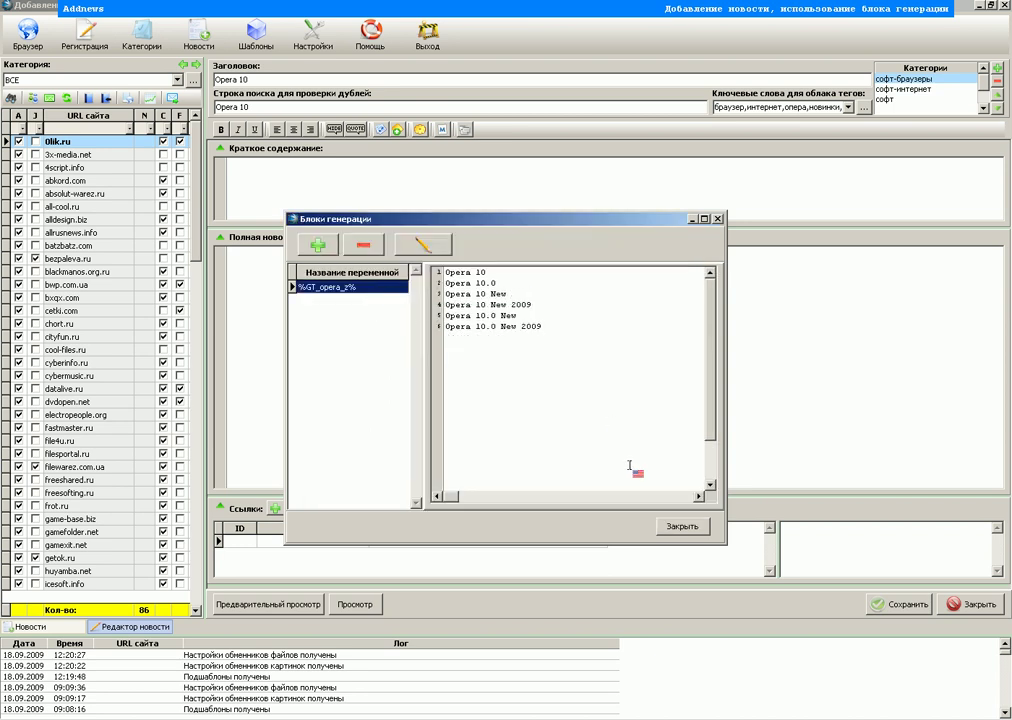
click(669, 527)
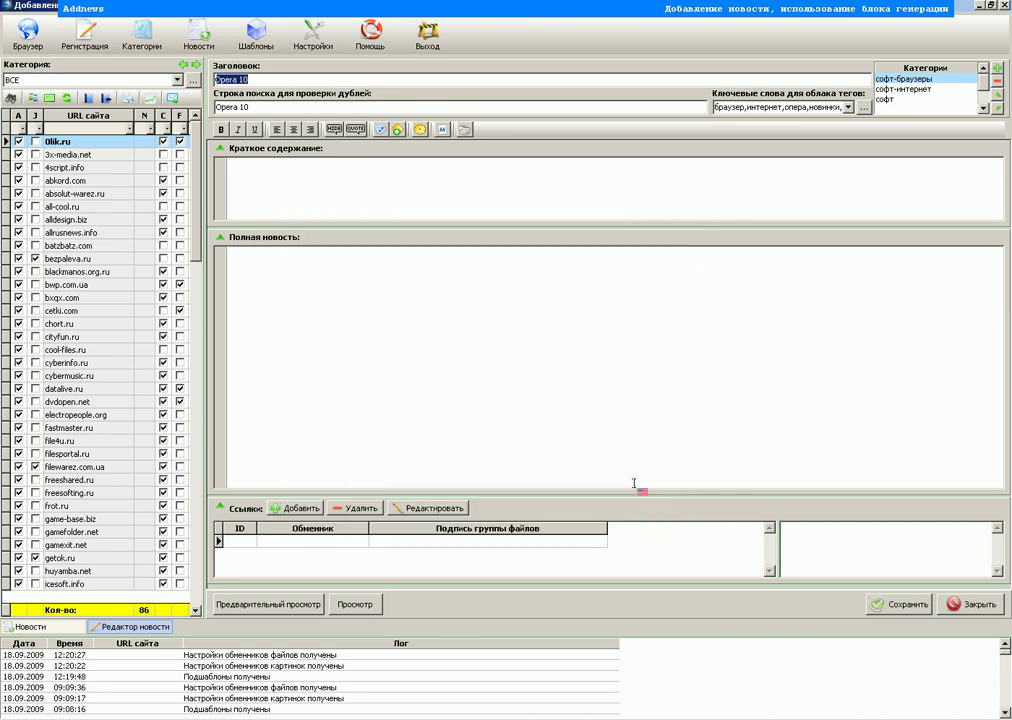
- Insert the variable %GT_opera_z% both before and after "Opera 10" in the news title
click(221, 82)
key(ctrl+v)
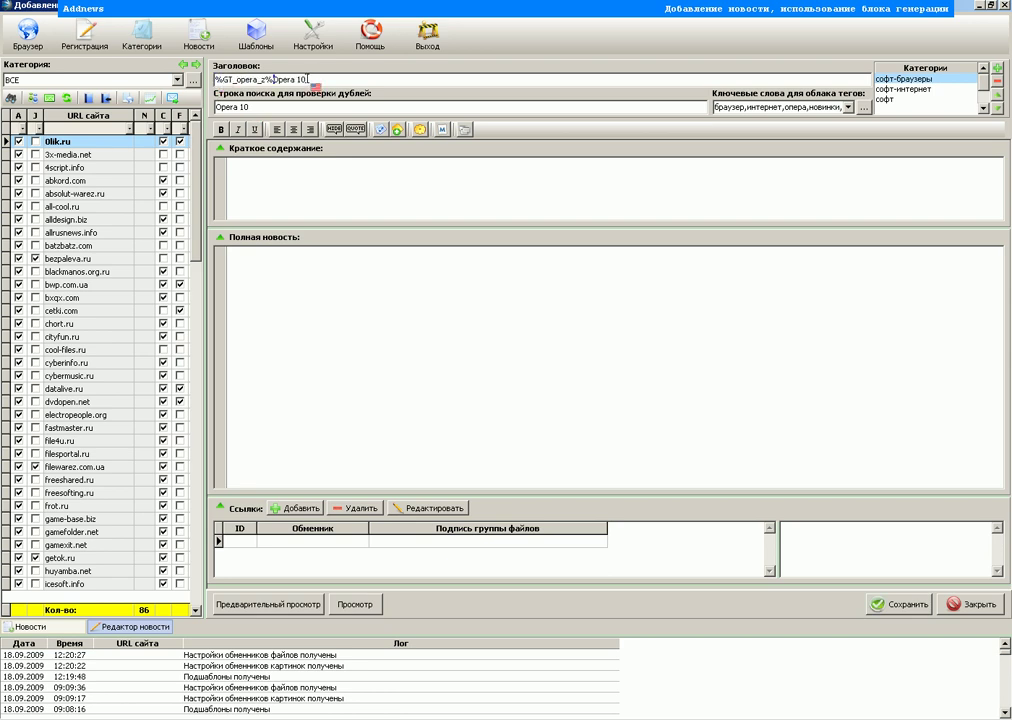
key(ctrl+v)
- Open picture insertion for the short description and add 1.jpg and opera.jpg from the opera 10 folder
click(339, 182)
right_click(374, 173)
click(404, 229)
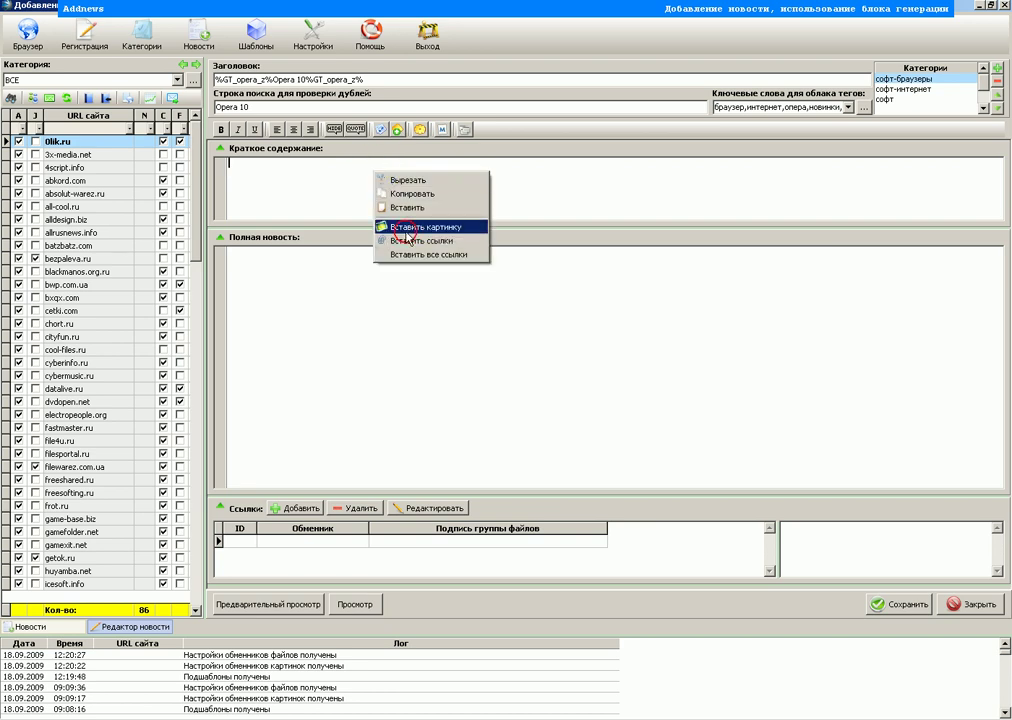
click(305, 212)
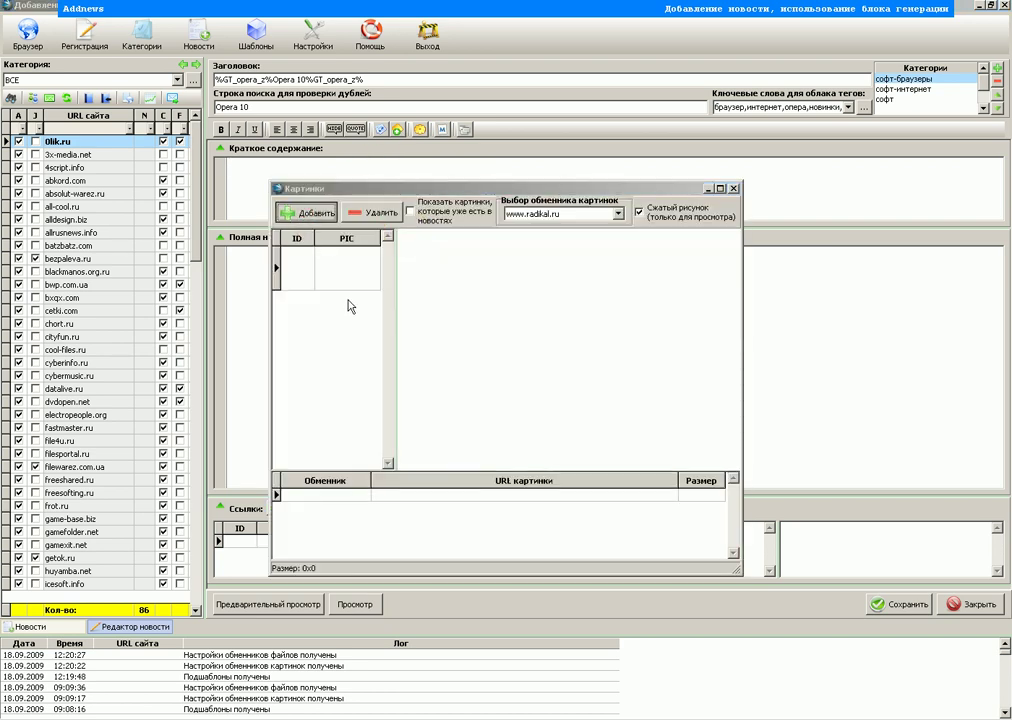
click(346, 227)
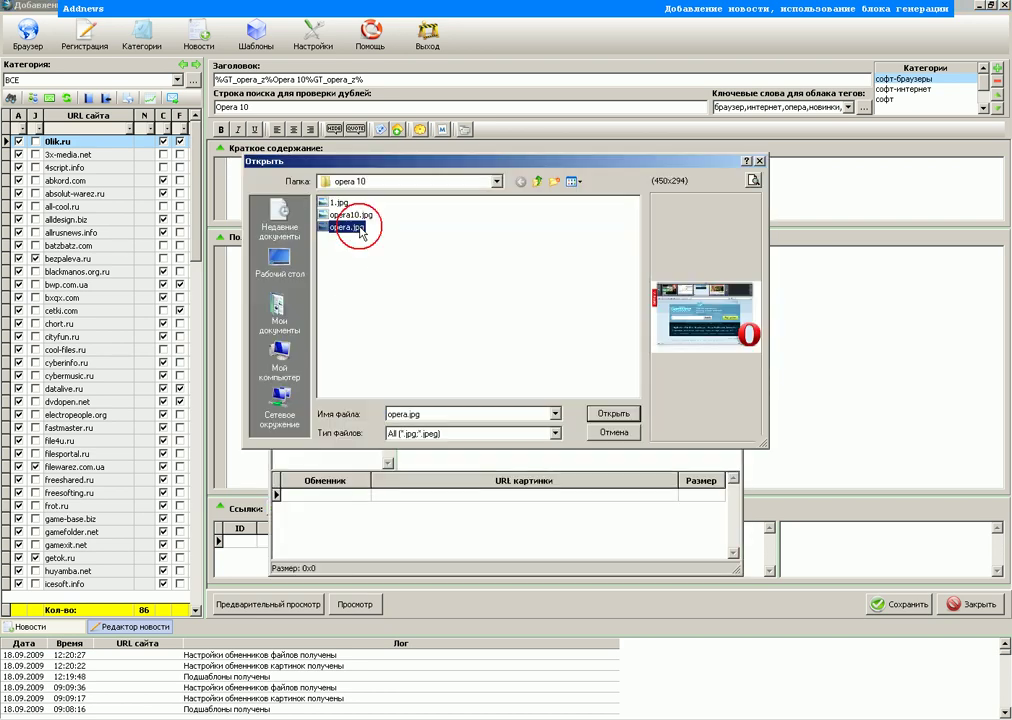
ctrl+click(339, 202)
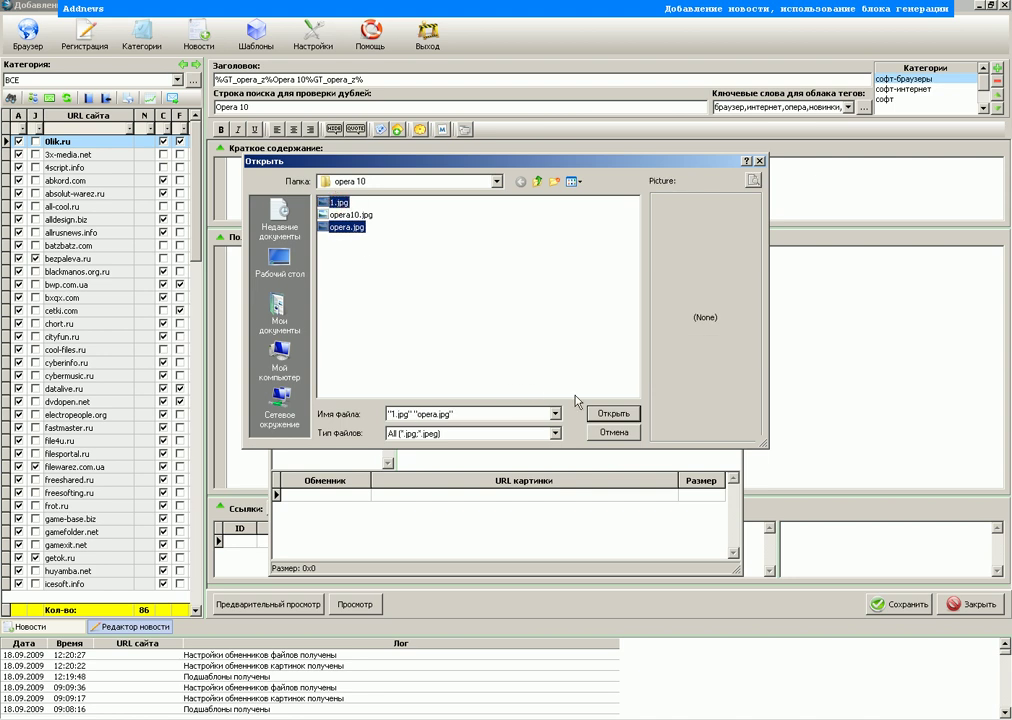
click(605, 413)
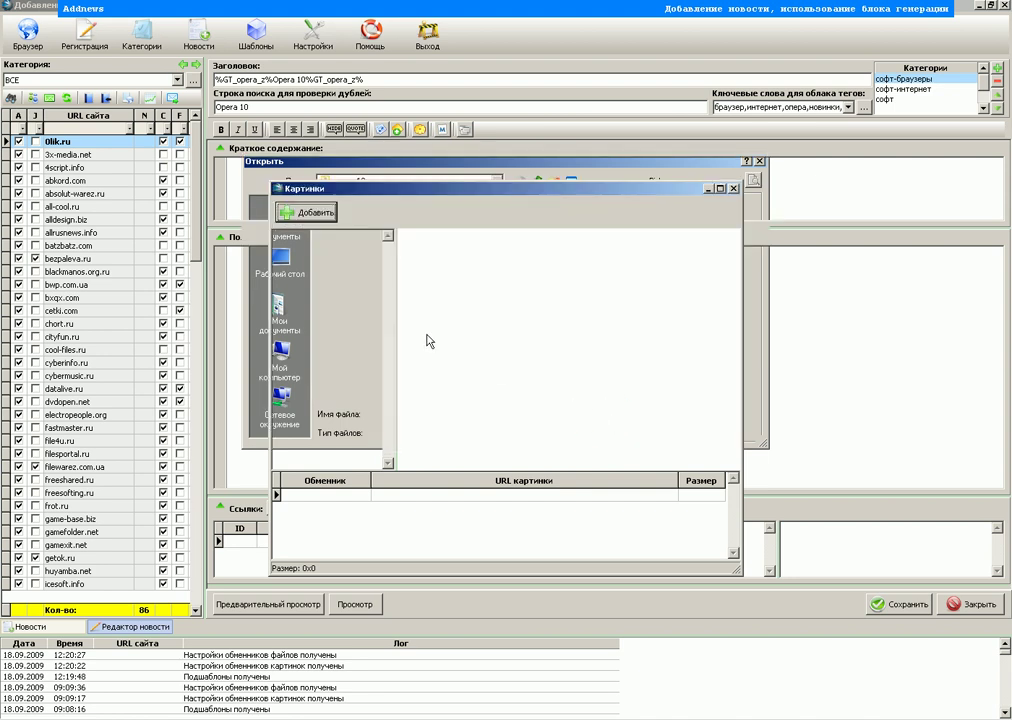
click(330, 320)
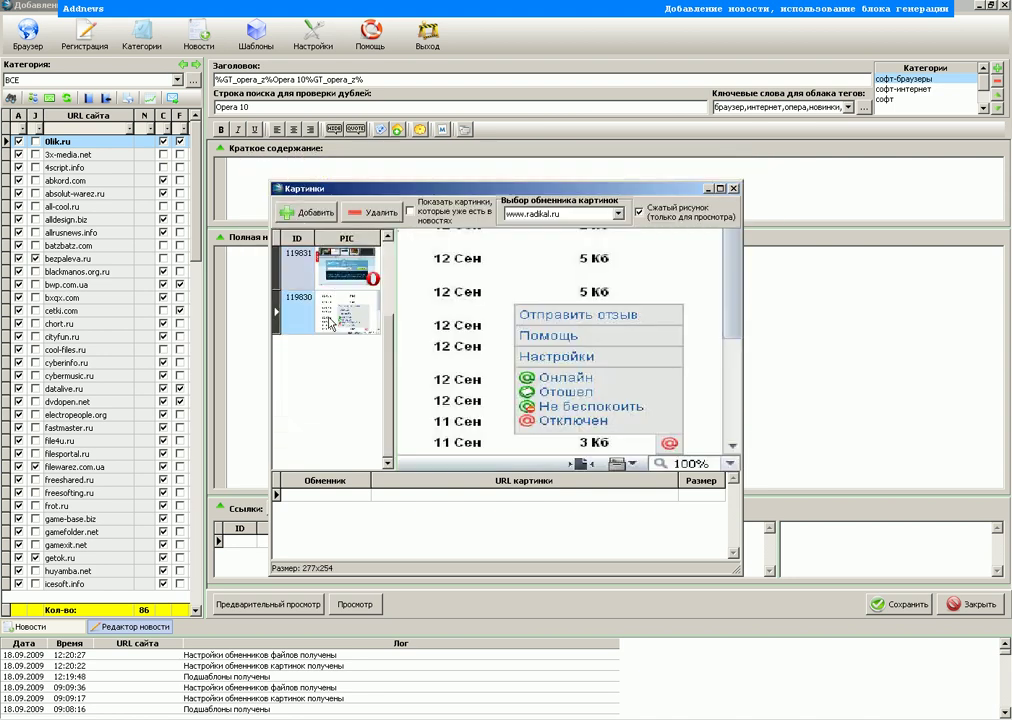
right_click(328, 320)
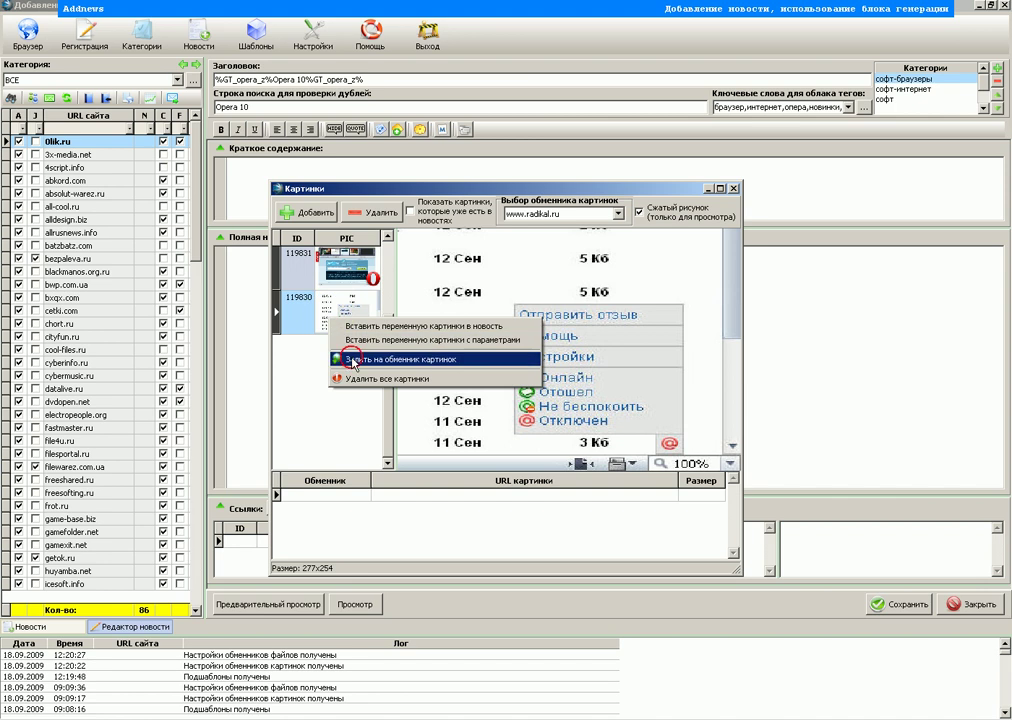
click(352, 360)
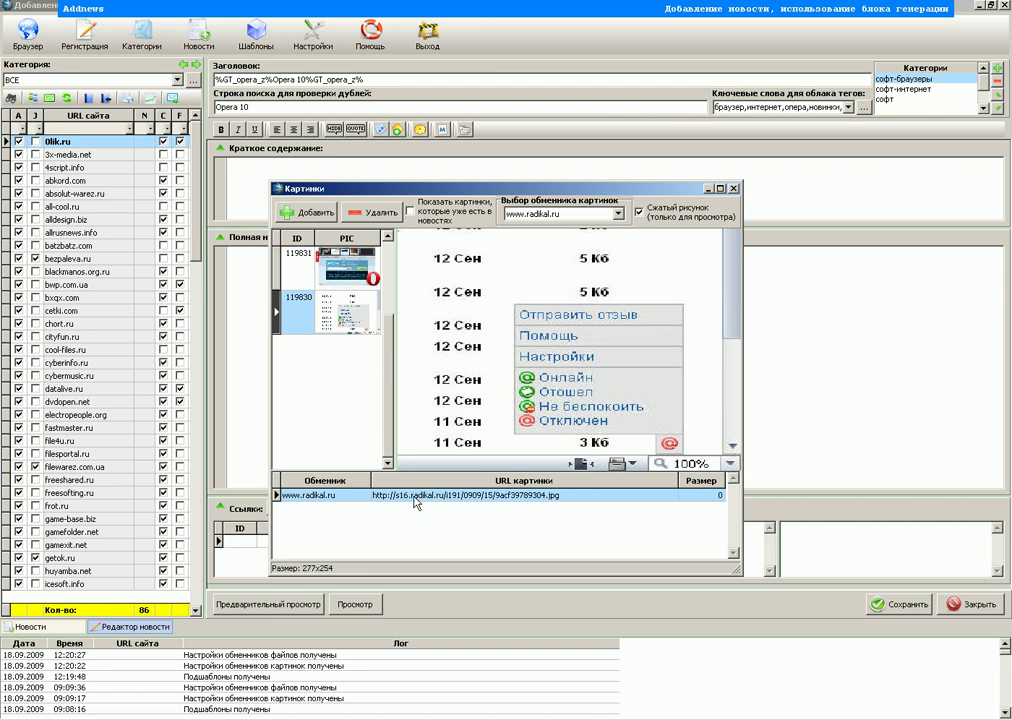
- Insert the opera.jpg picture's variable into the short description and start a new line after it
click(316, 274)
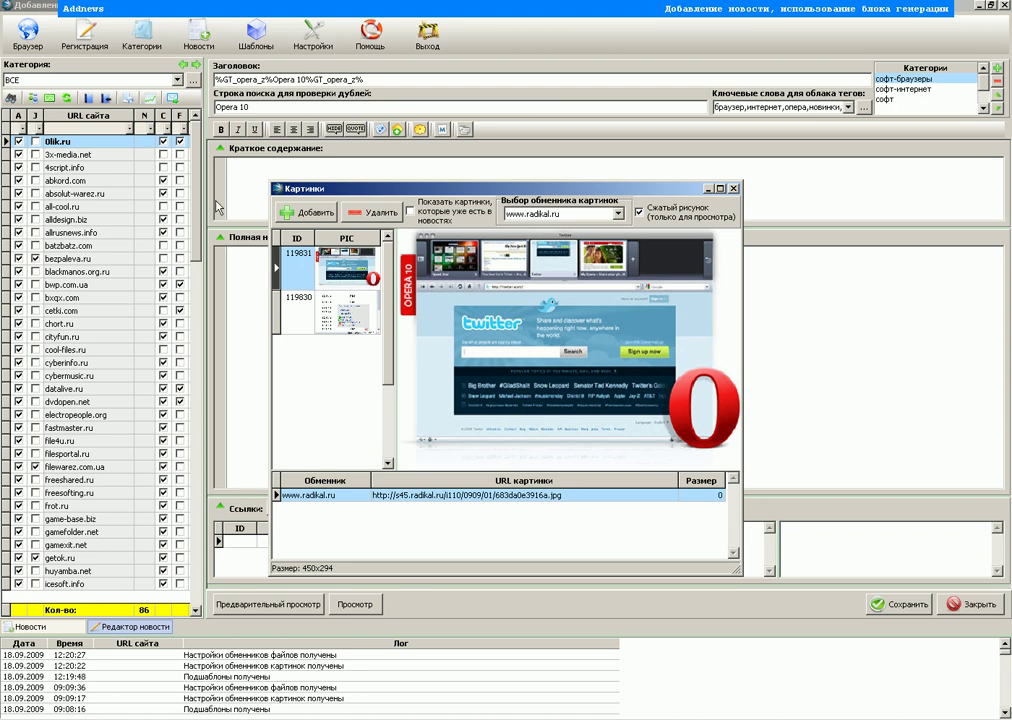
click(234, 172)
drag(268, 237, 250, 222)
click(734, 188)
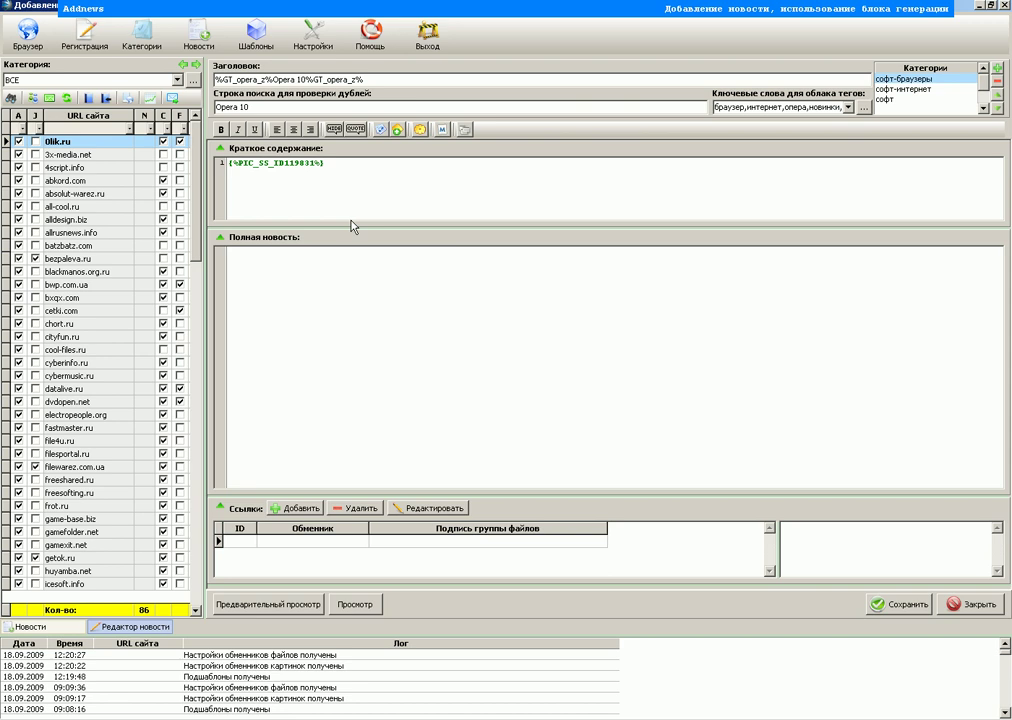
key(Return)
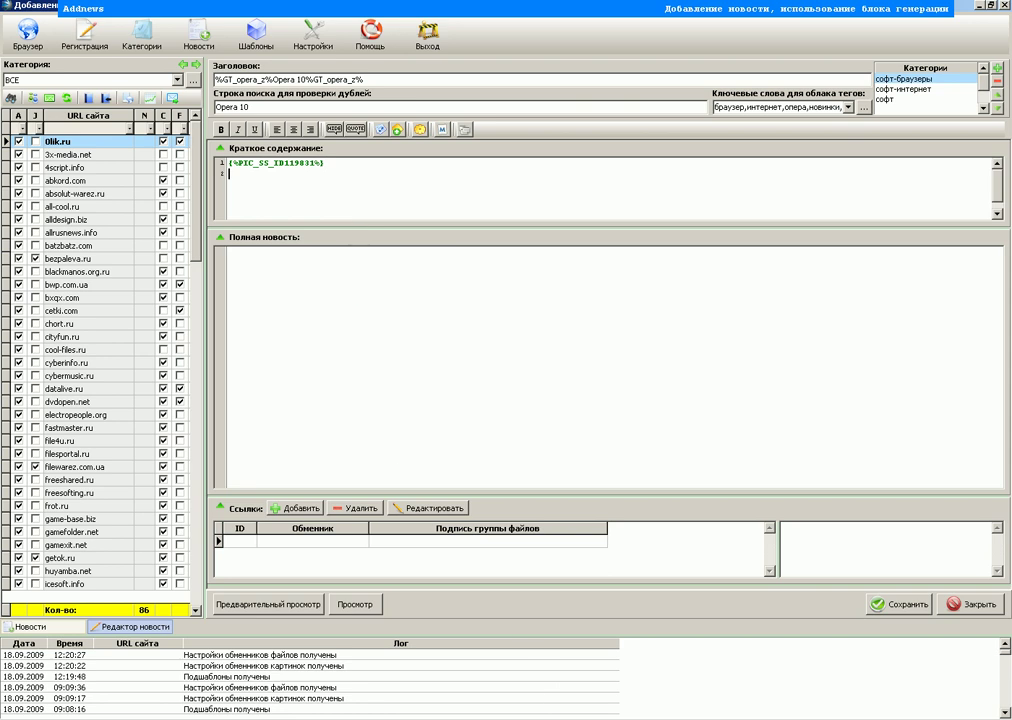
- Copy the opening paragraph about the Opera 10 release from the Notepad text document into the short description in Addnews
key(alt+Tab)
drag(443, 92, 140, 72)
key(ctrl+c)
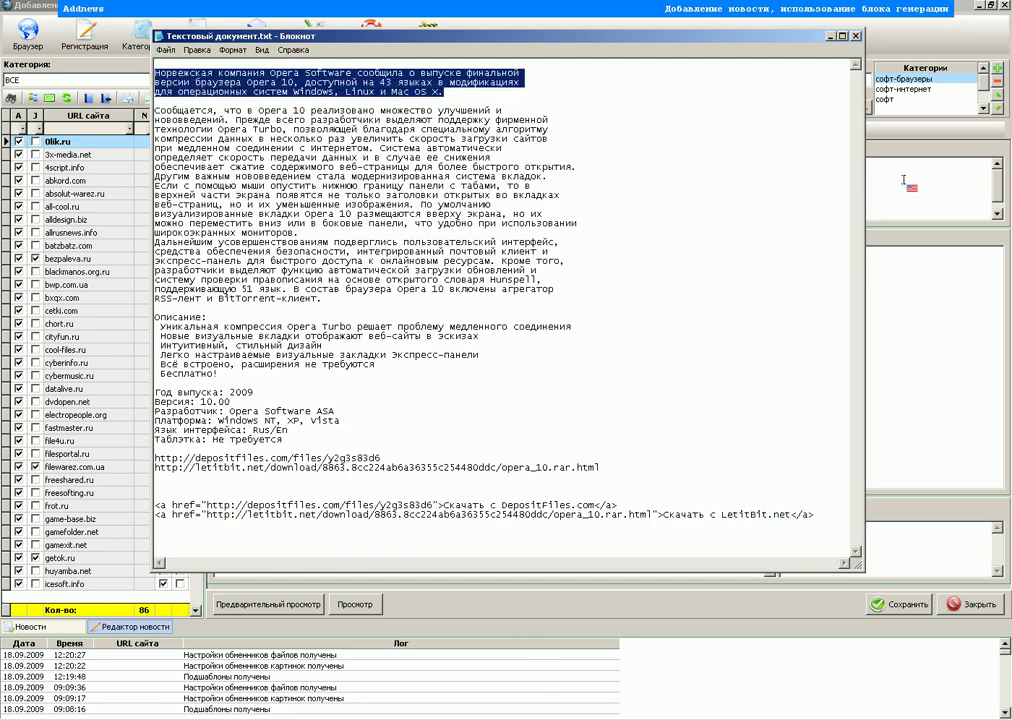
key(alt+Tab)
key(ctrl+v)
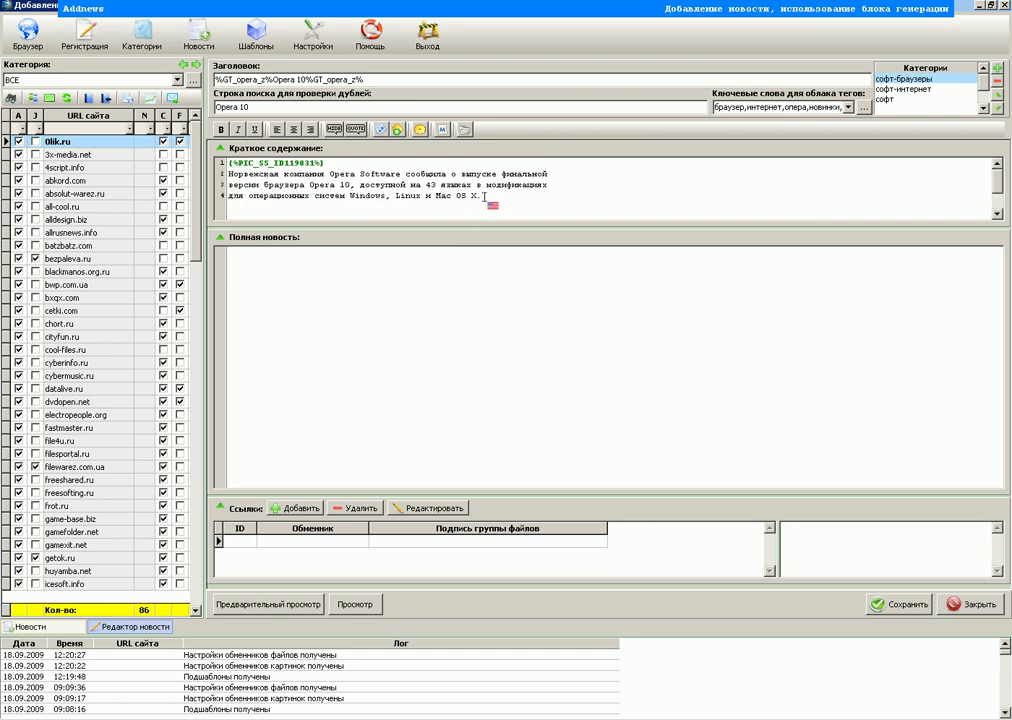
- Copy the short description's paragraph and replace the sample source text in SEO Anchor Generator with it
drag(484, 196, 222, 175)
key(ctrl+c)
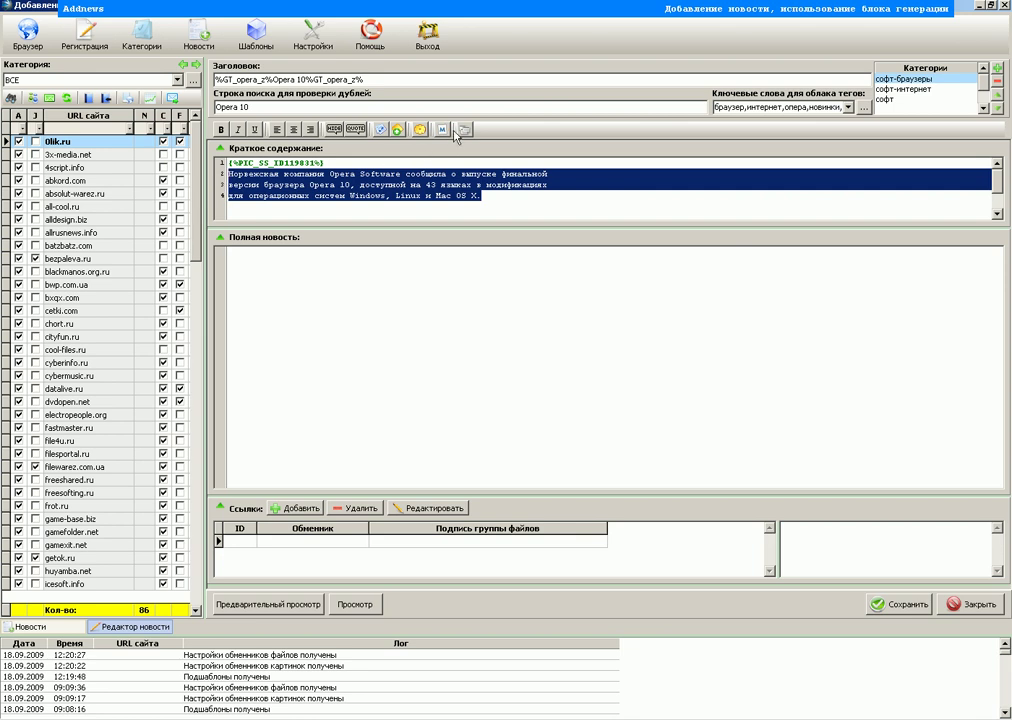
click(466, 130)
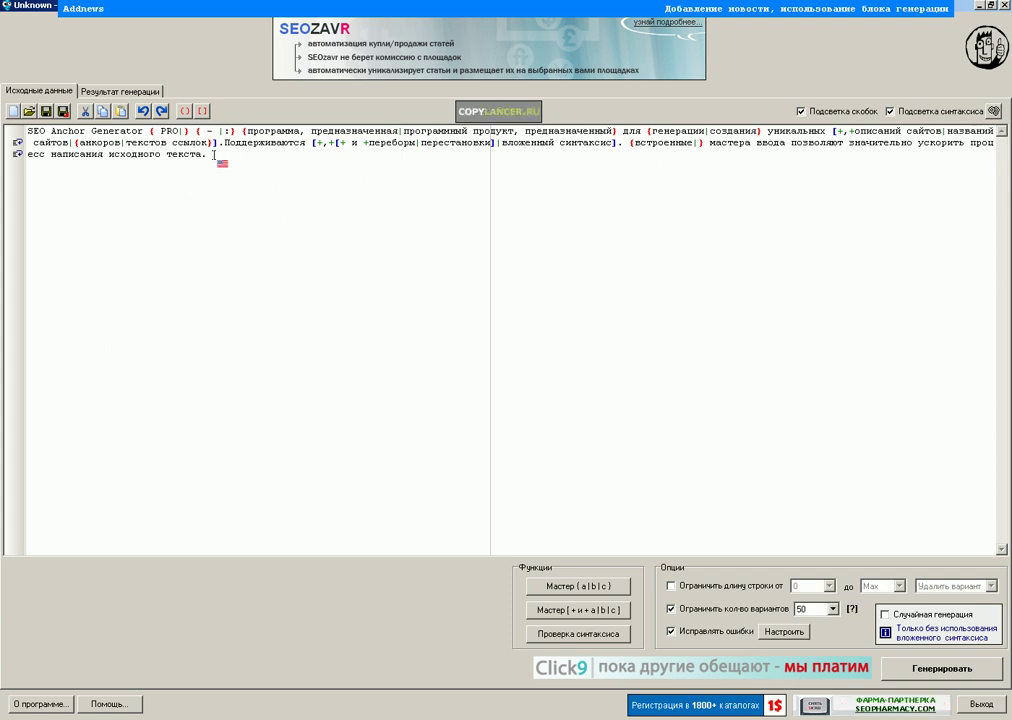
drag(213, 155, 18, 132)
key(ctrl+v)
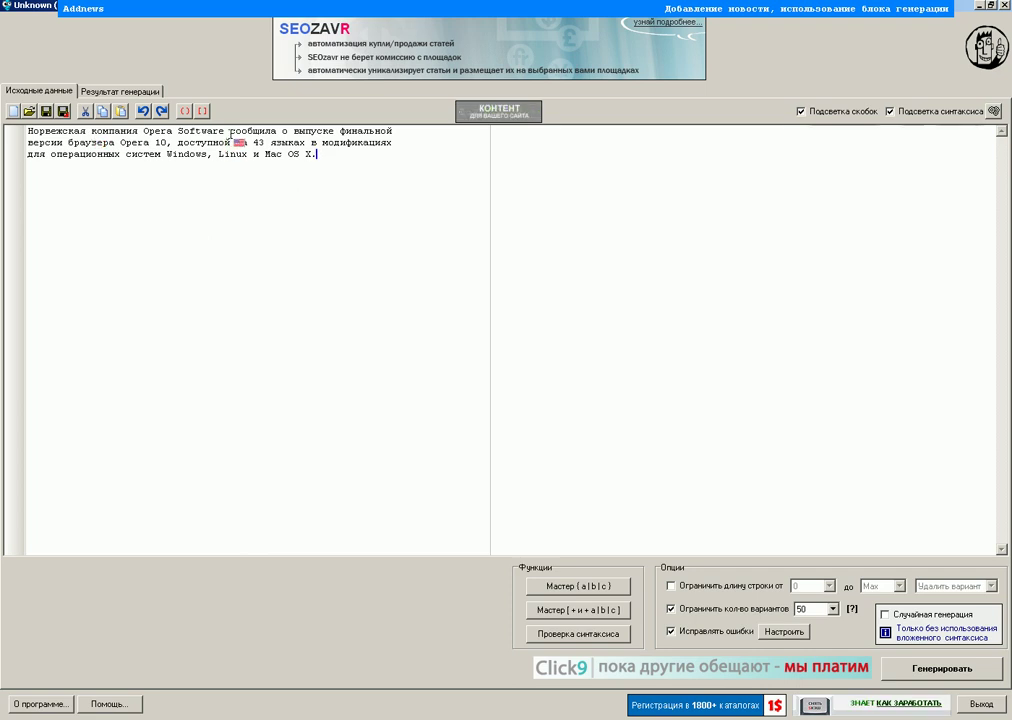
- Turn the word "сообщила" into a variant group with the added alternative "заявила"
drag(229, 132, 283, 132)
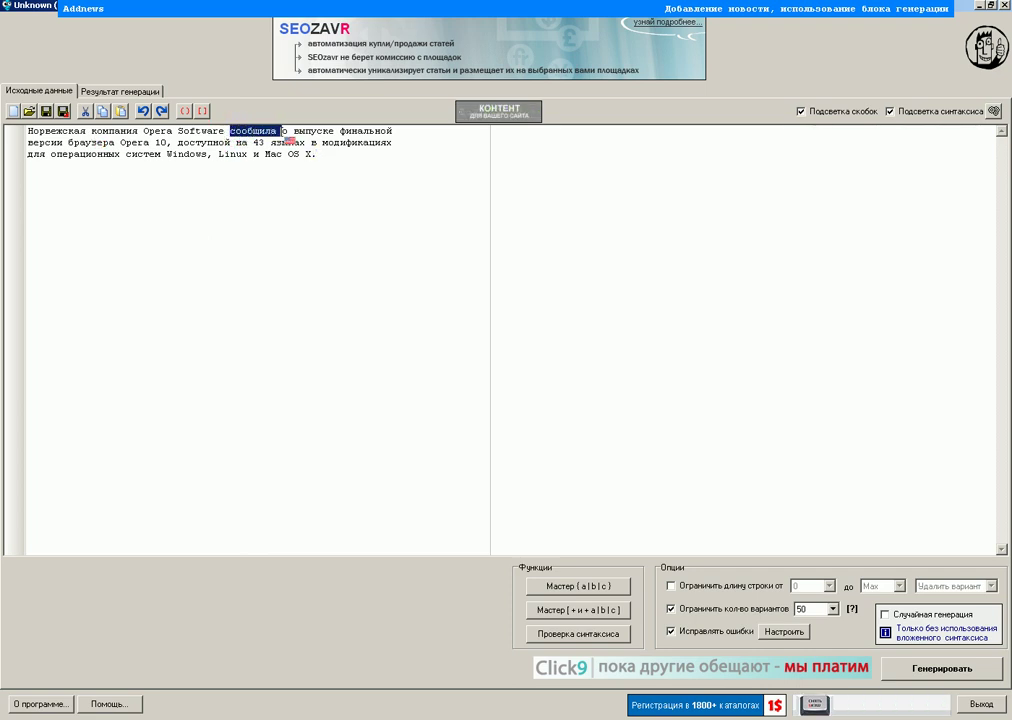
click(618, 590)
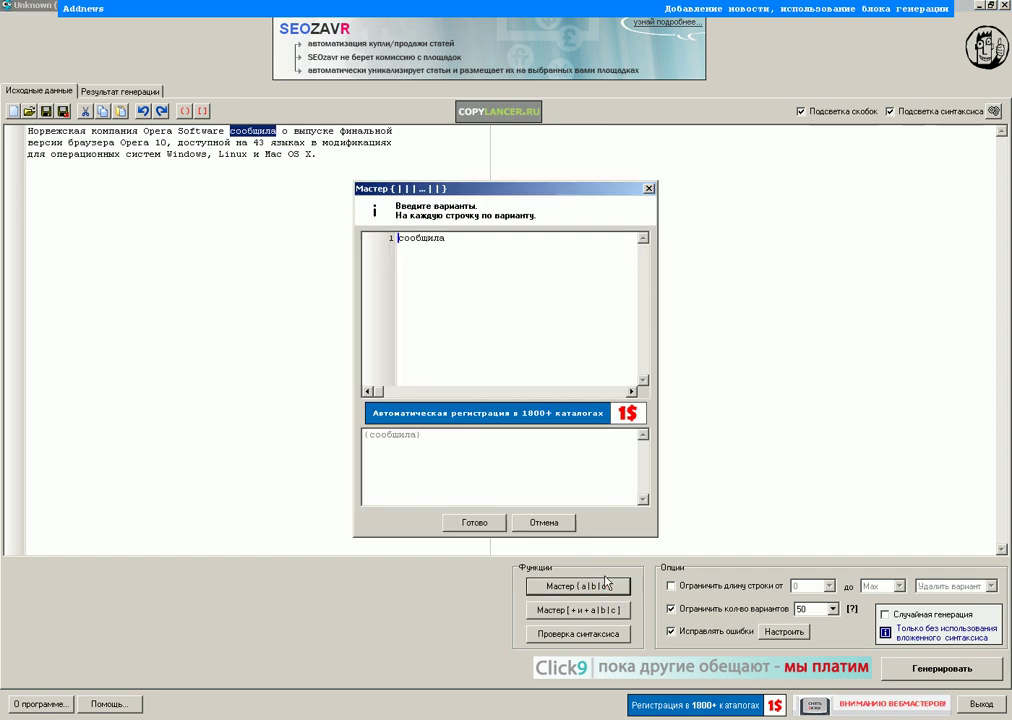
click(439, 314)
key(Return)
key(alt+shift)
text(заявила)
key(ctrl+Return)
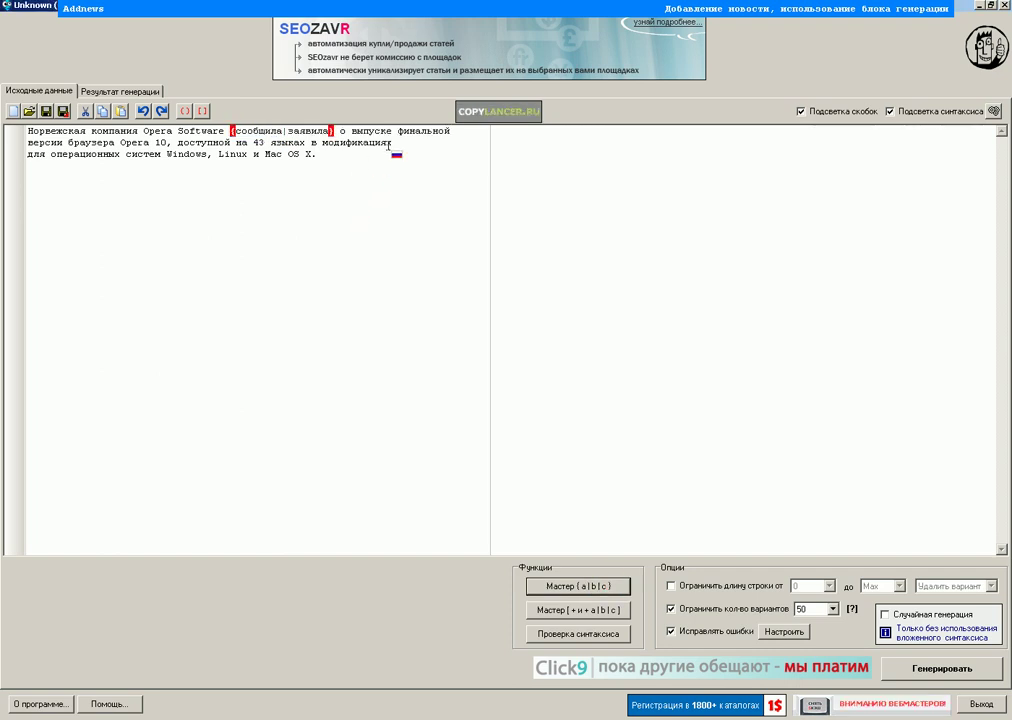
- Turn the word "финальной" into a variant group with the added alternatives "новой" and "последней"
drag(399, 132, 446, 132)
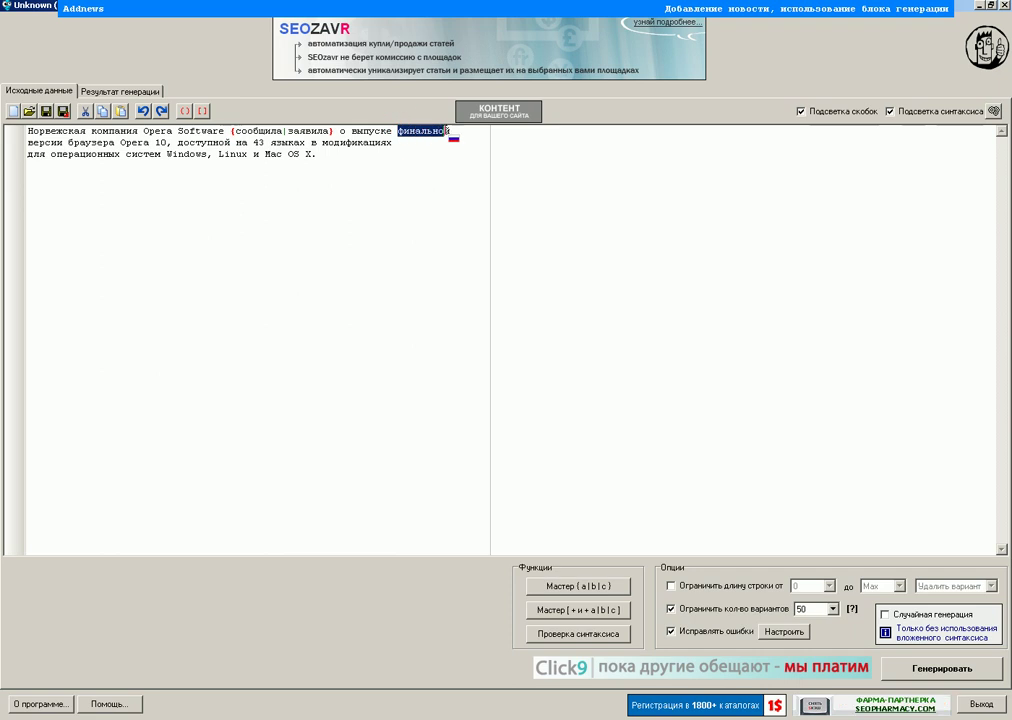
click(592, 586)
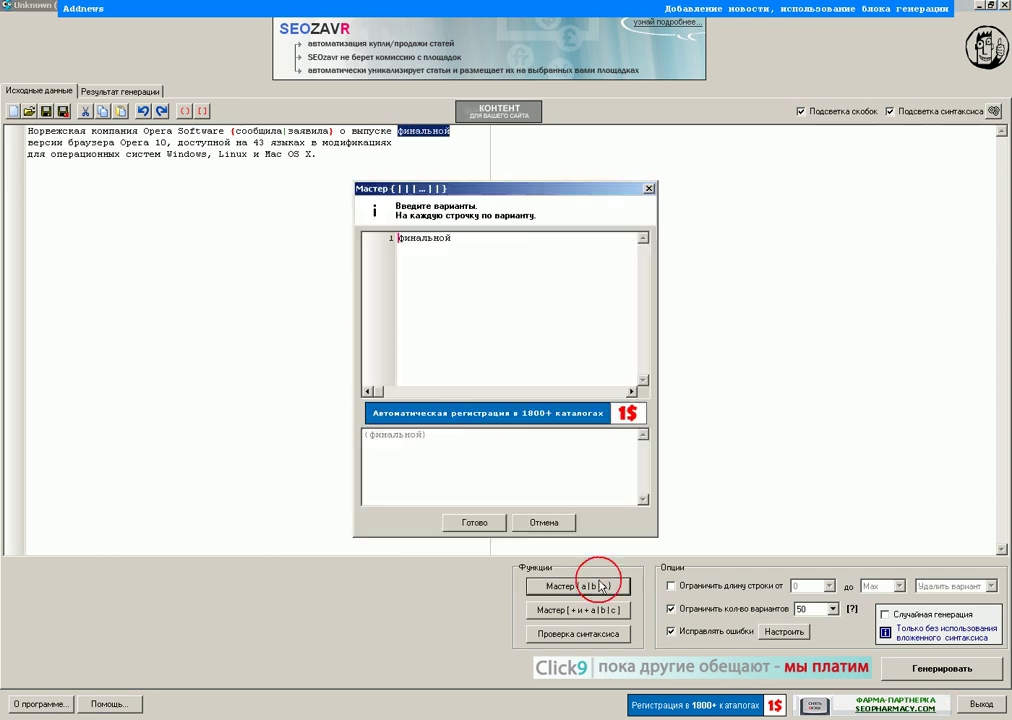
click(447, 244)
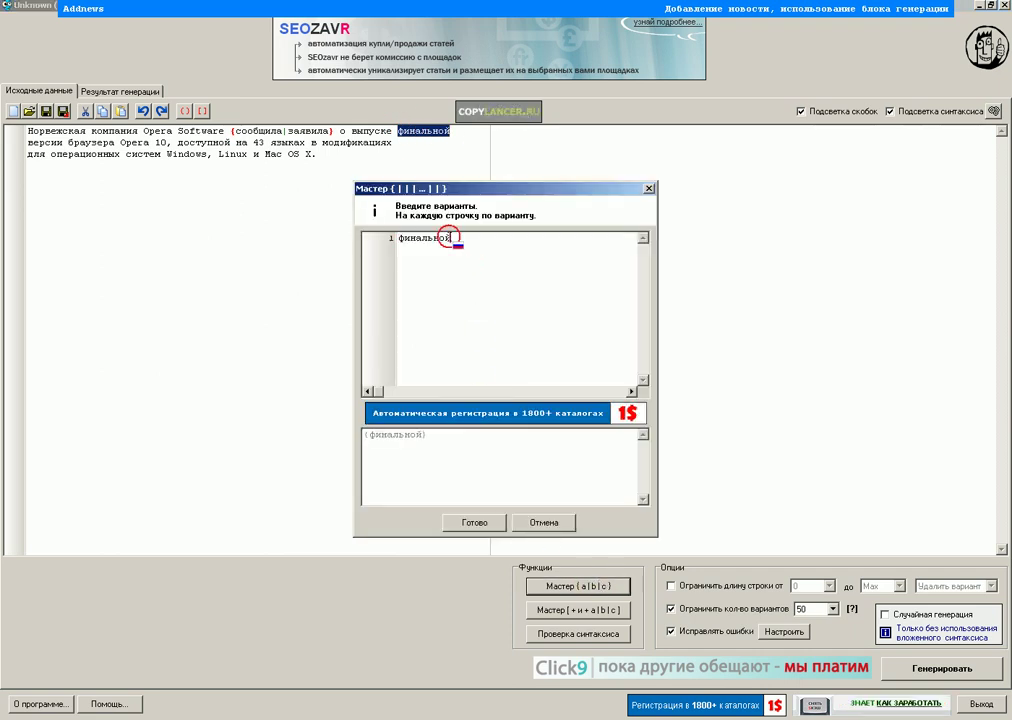
key(Return)
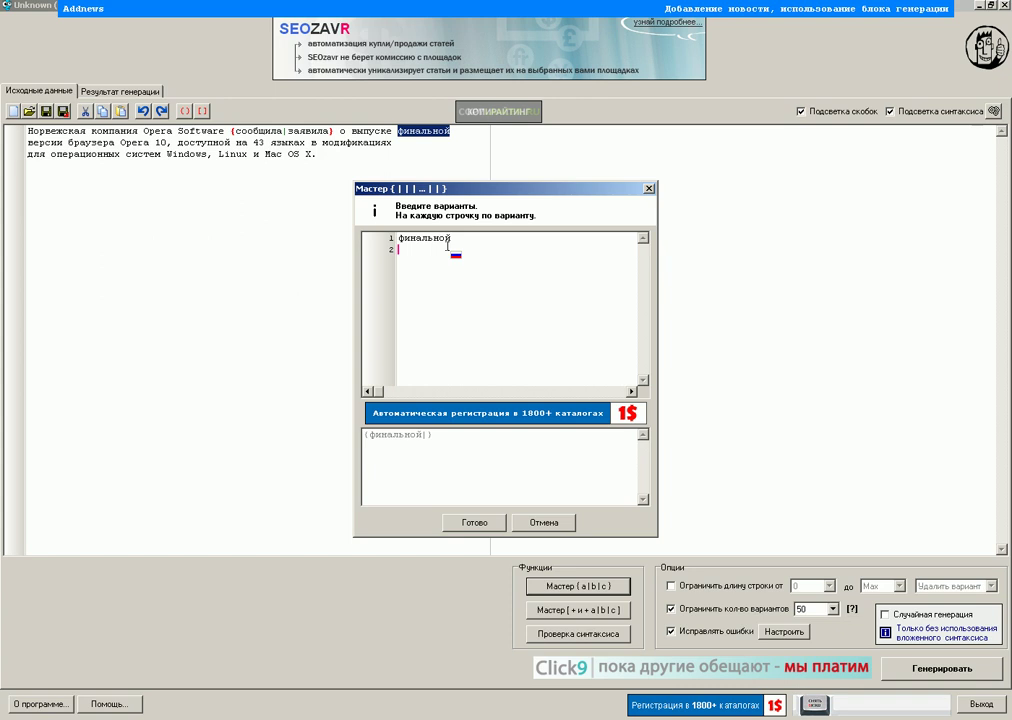
text(новой)
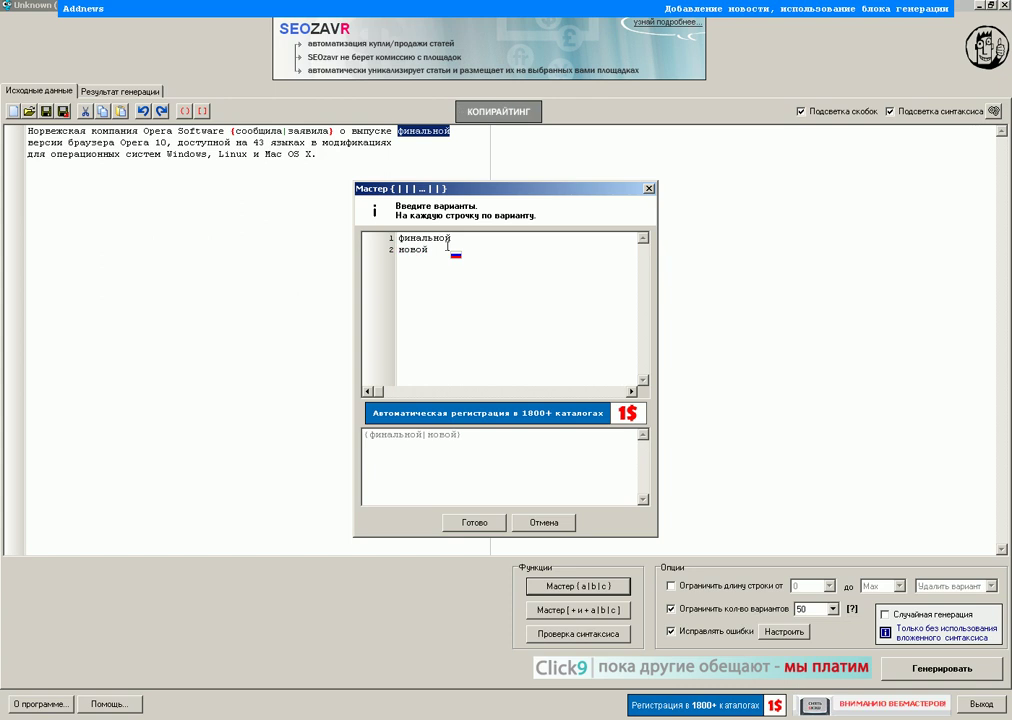
key(Return)
text(последней)
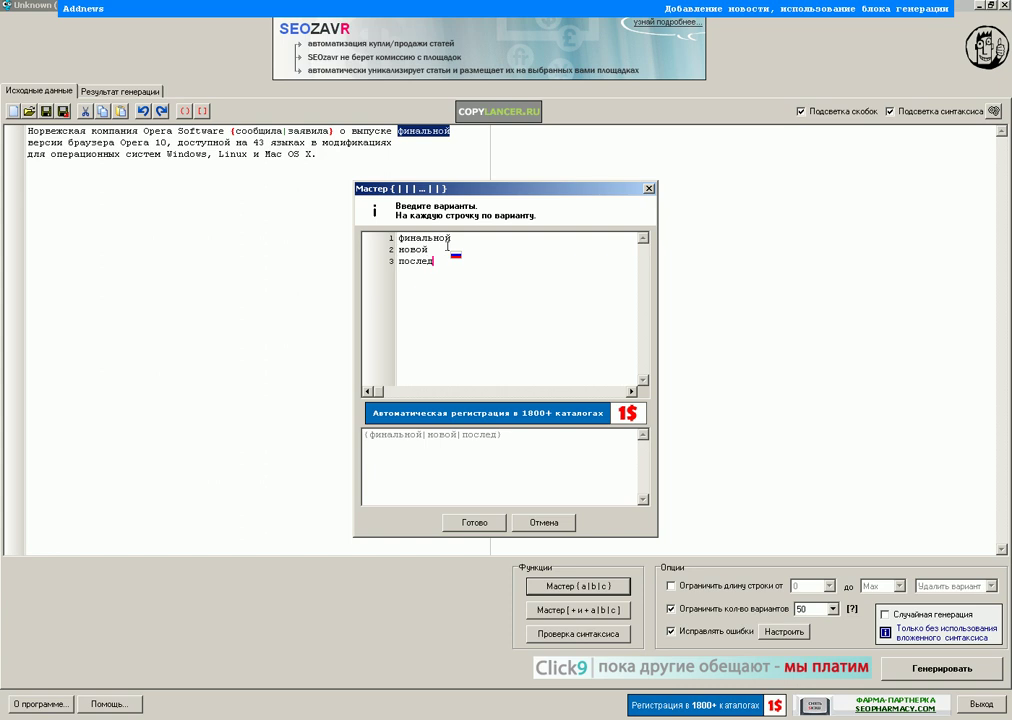
click(476, 522)
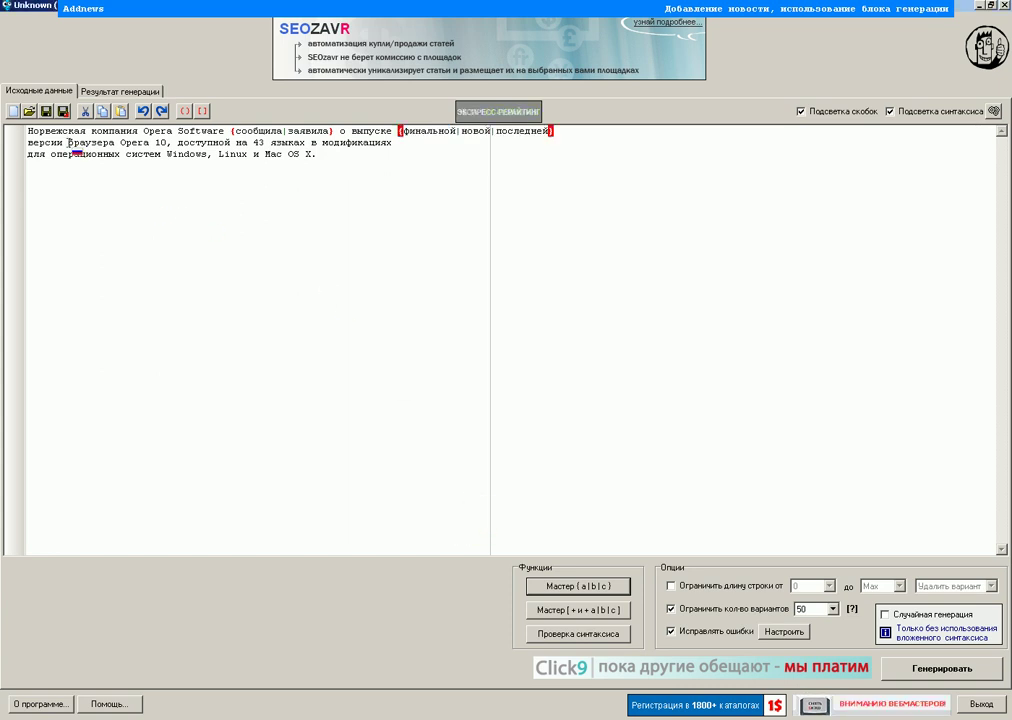
- Turn the word "браузера" into a variant group with the added alternatives "популярного браузера" and "известного браузера"
drag(68, 142, 115, 146)
key(ctrl+c)
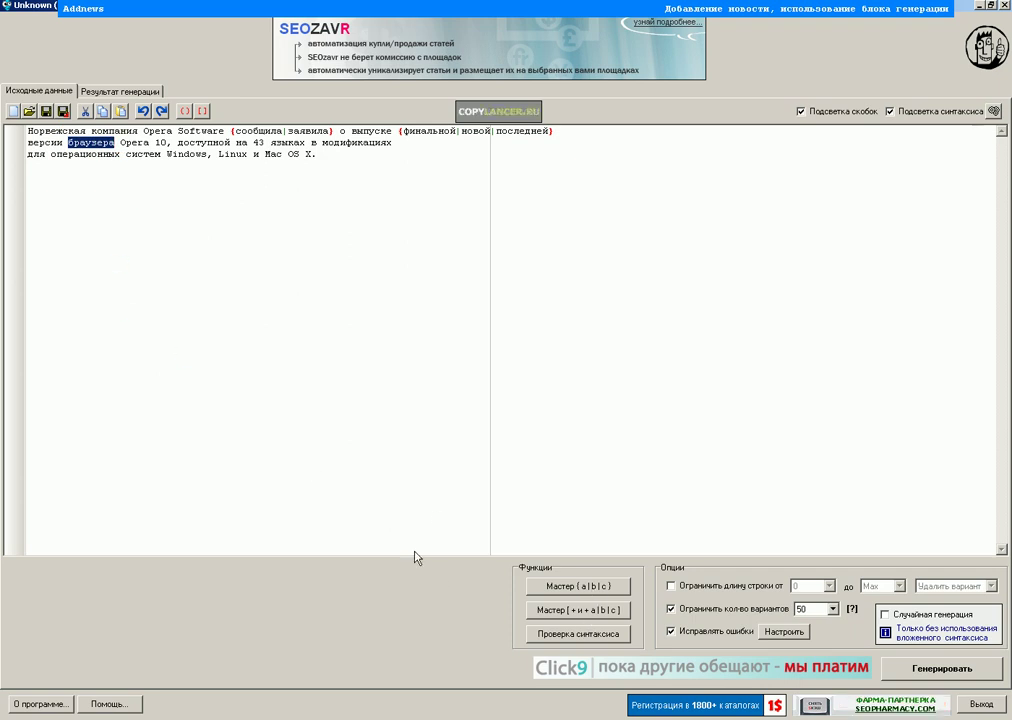
click(562, 587)
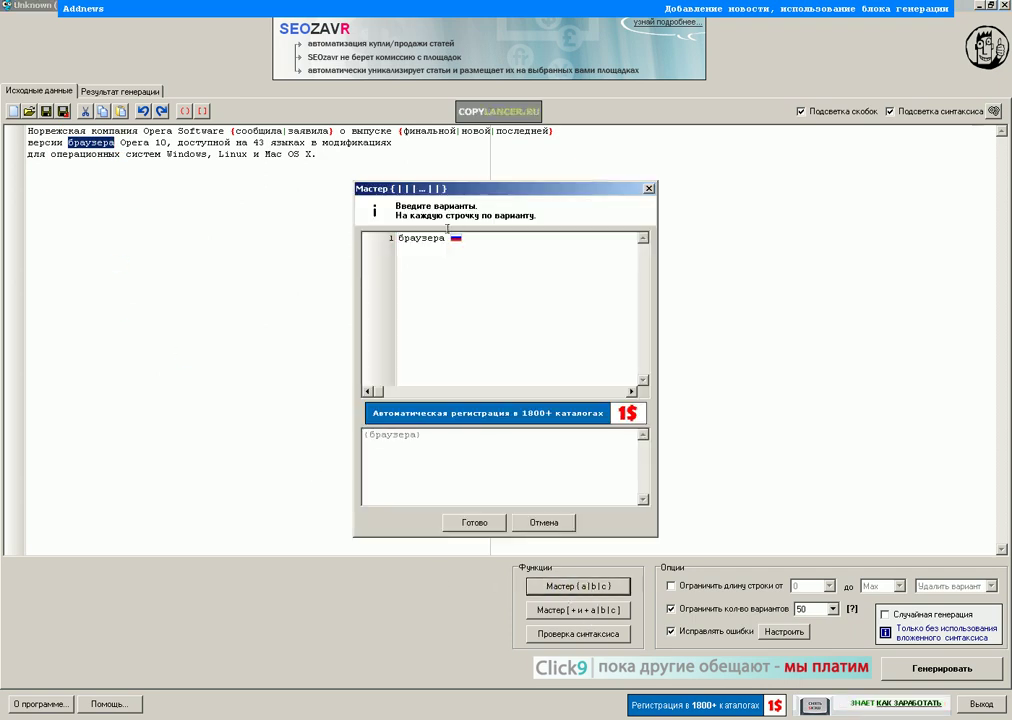
double_click(407, 238)
click(448, 238)
key(Return)
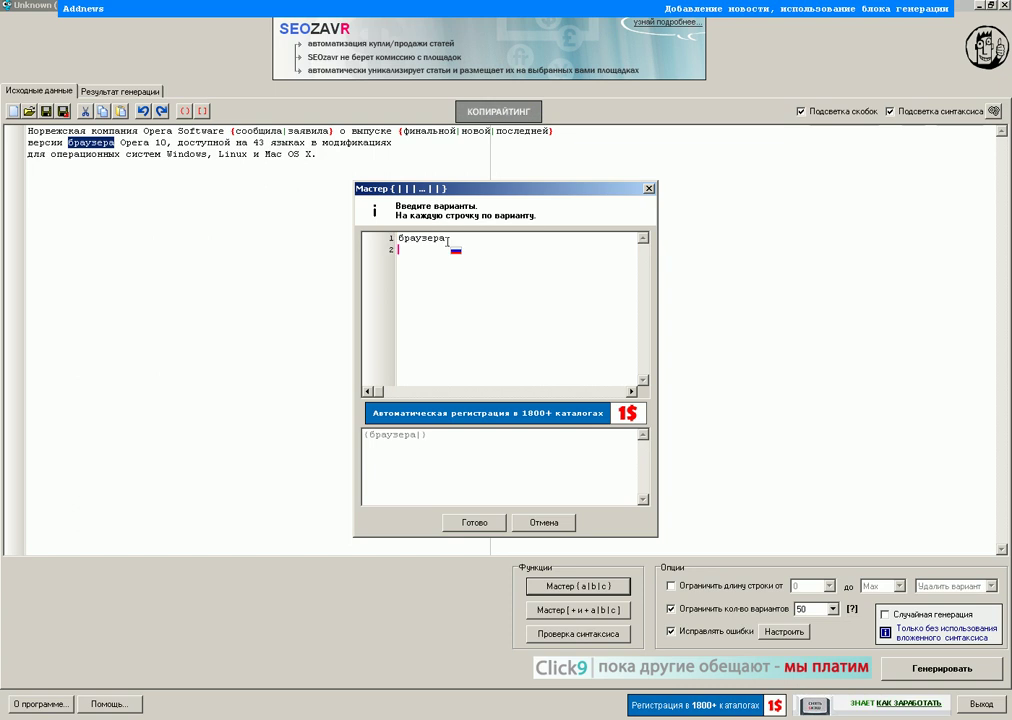
key(ctrl+v)
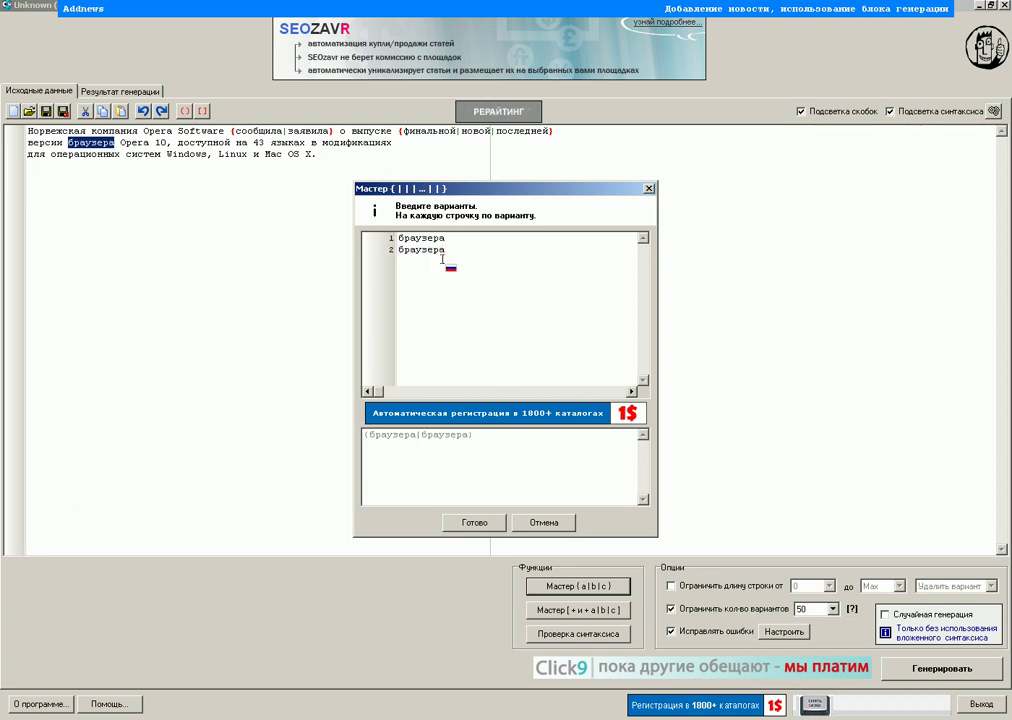
key(ctrl+v)
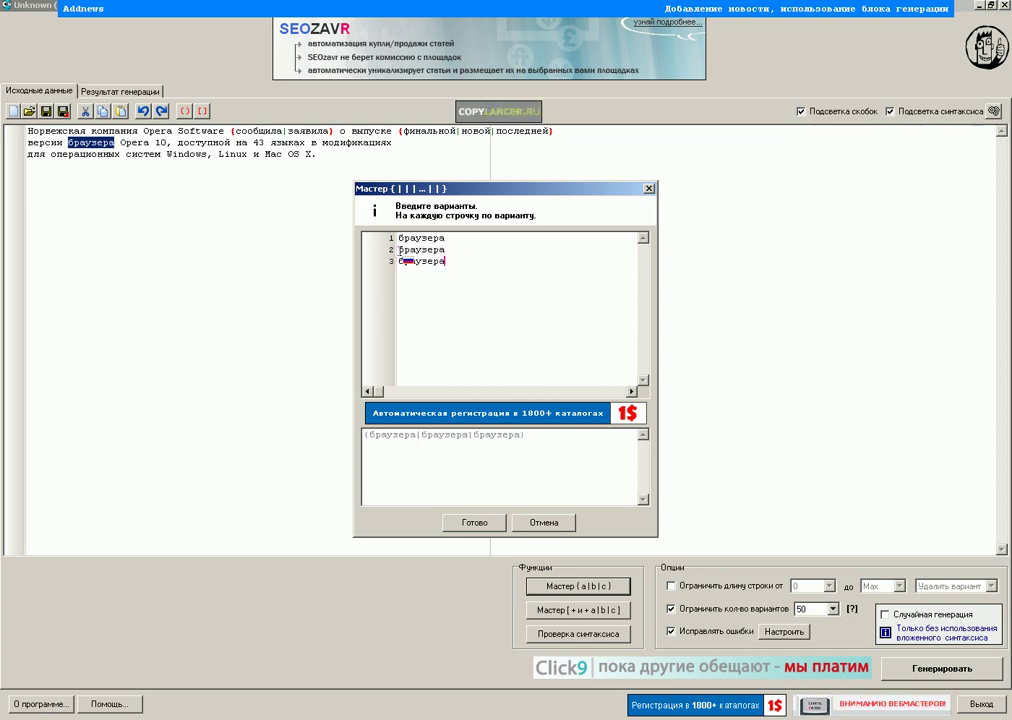
click(399, 250)
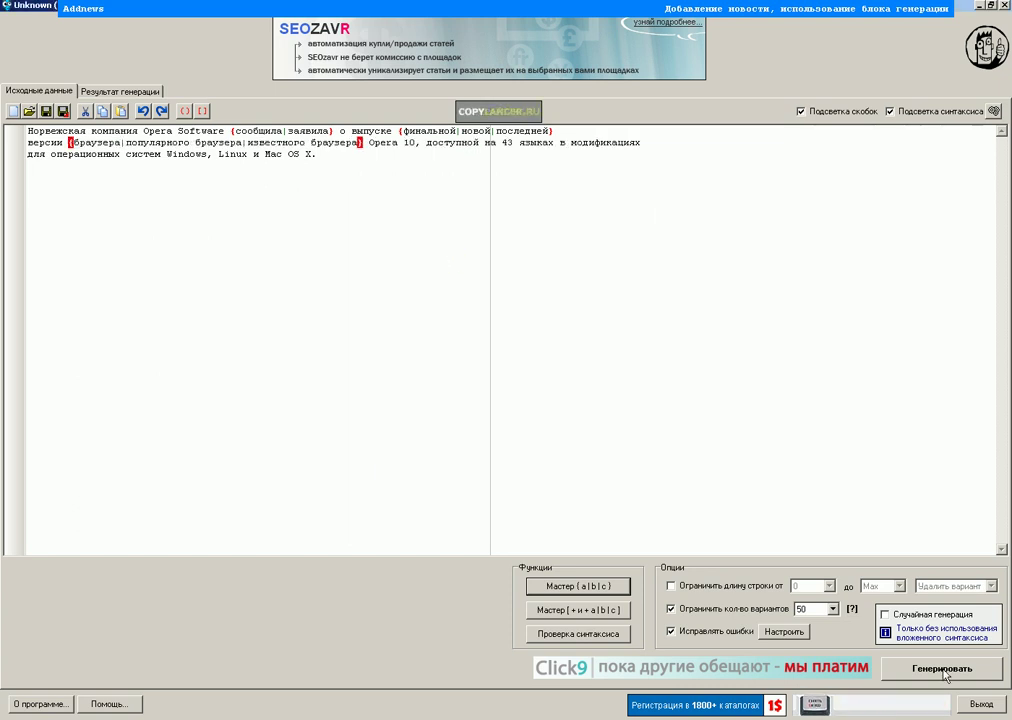
- Generate the text variants, copy all results to the clipboard and exit SEO Anchor Generator
click(943, 666)
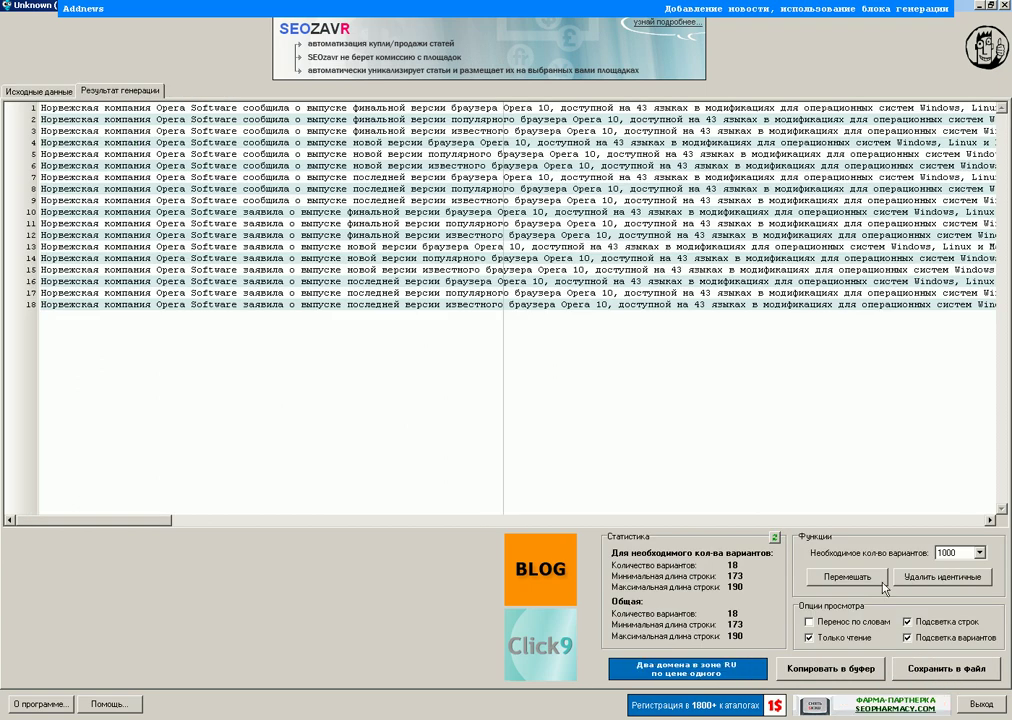
click(851, 670)
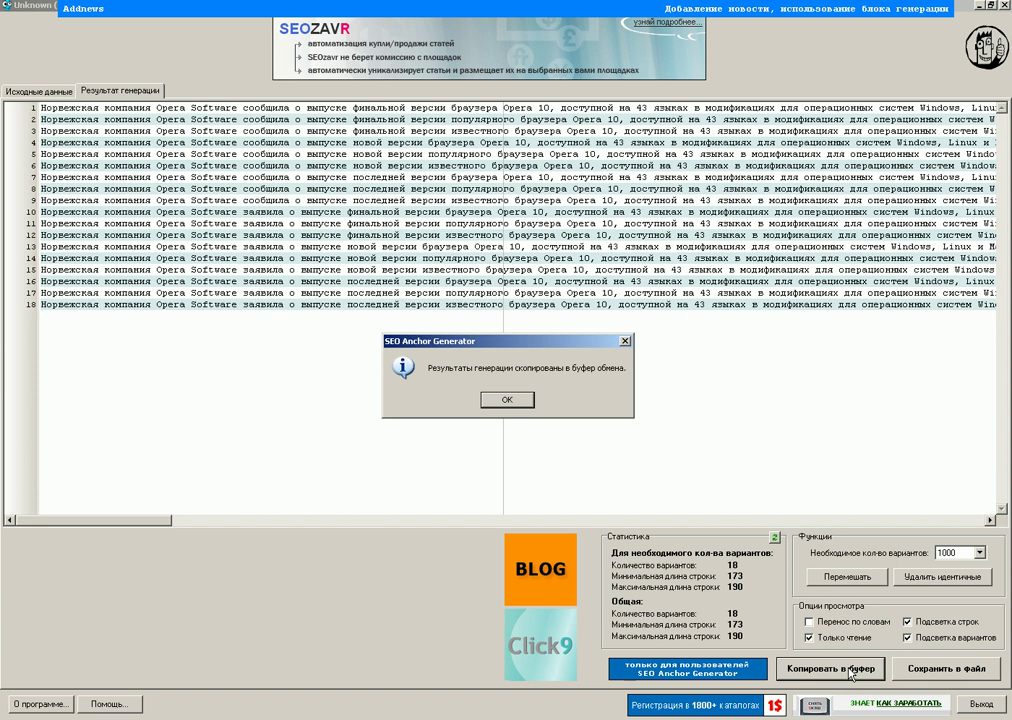
click(508, 399)
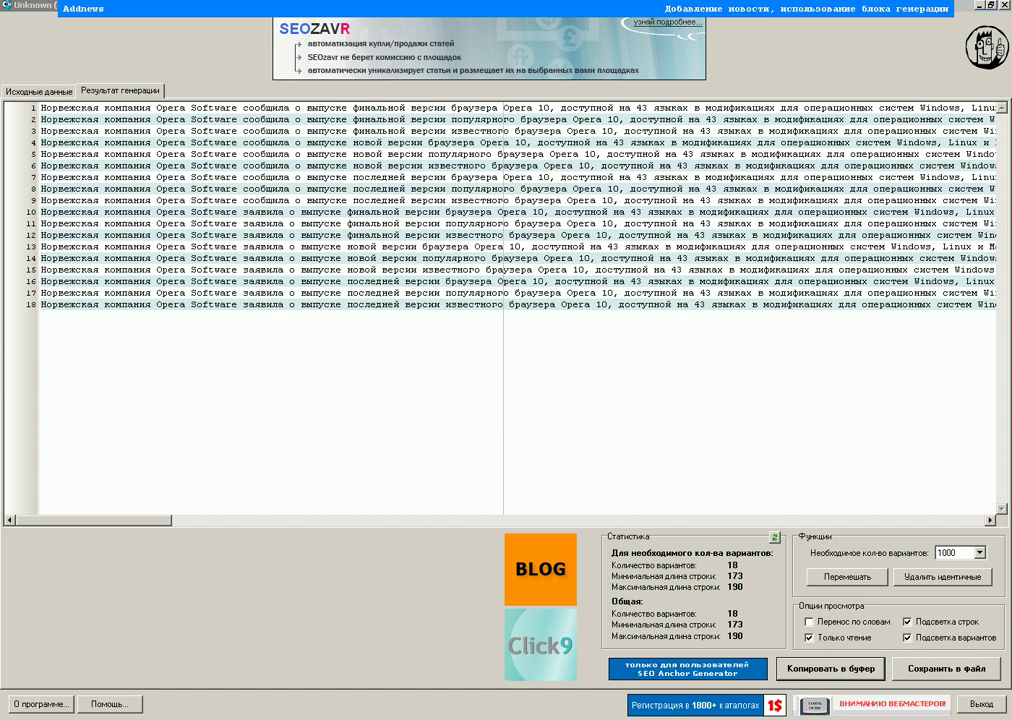
click(979, 704)
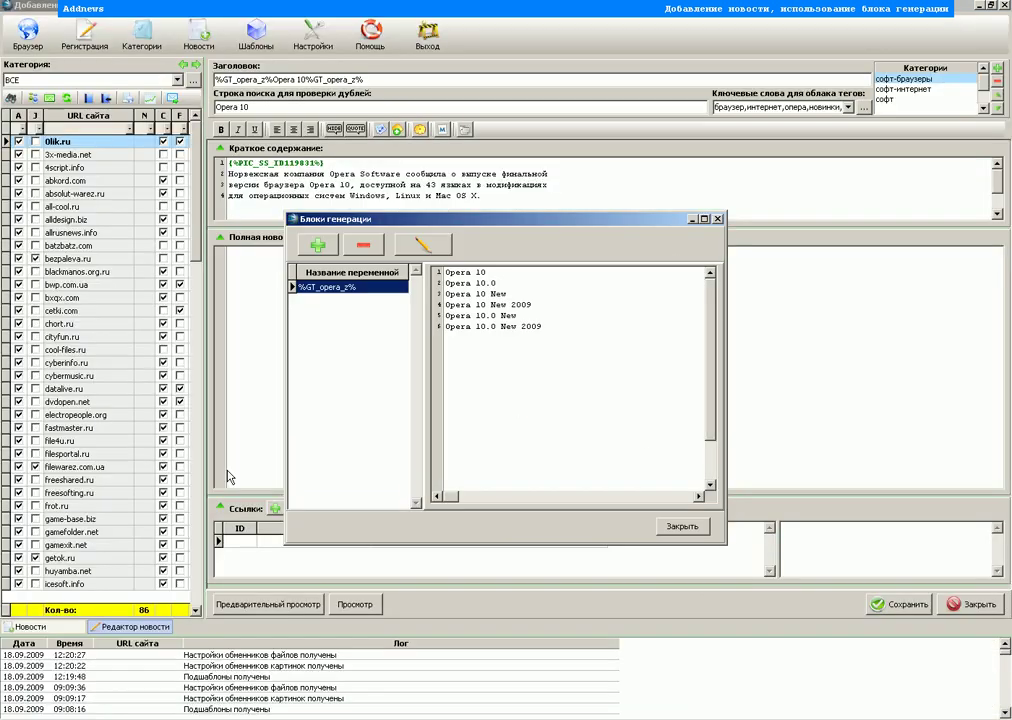
- Add a generation block named %GT_opera_k% in Addnews containing the copied text variants
click(318, 248)
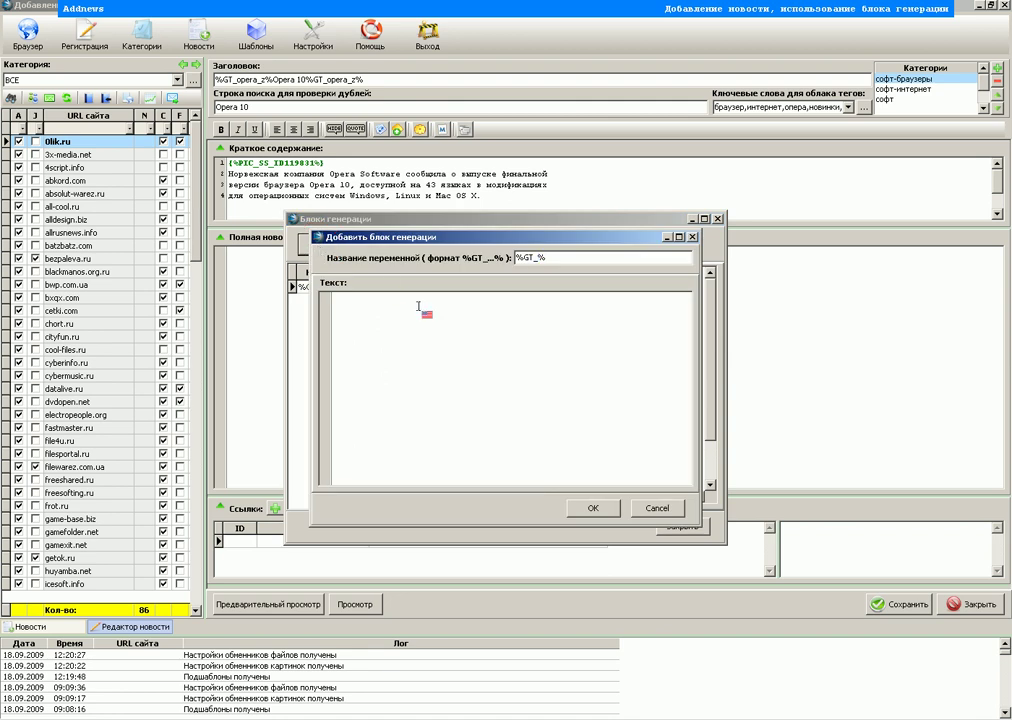
text(opera_k)
click(488, 312)
key(ctrl+v)
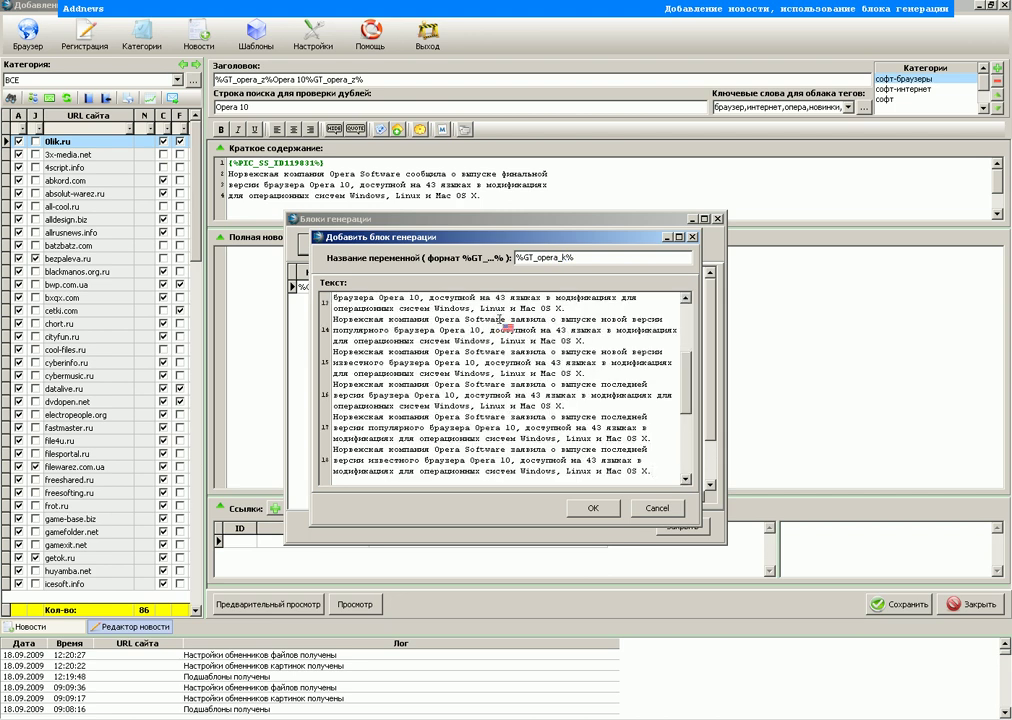
click(601, 512)
click(601, 509)
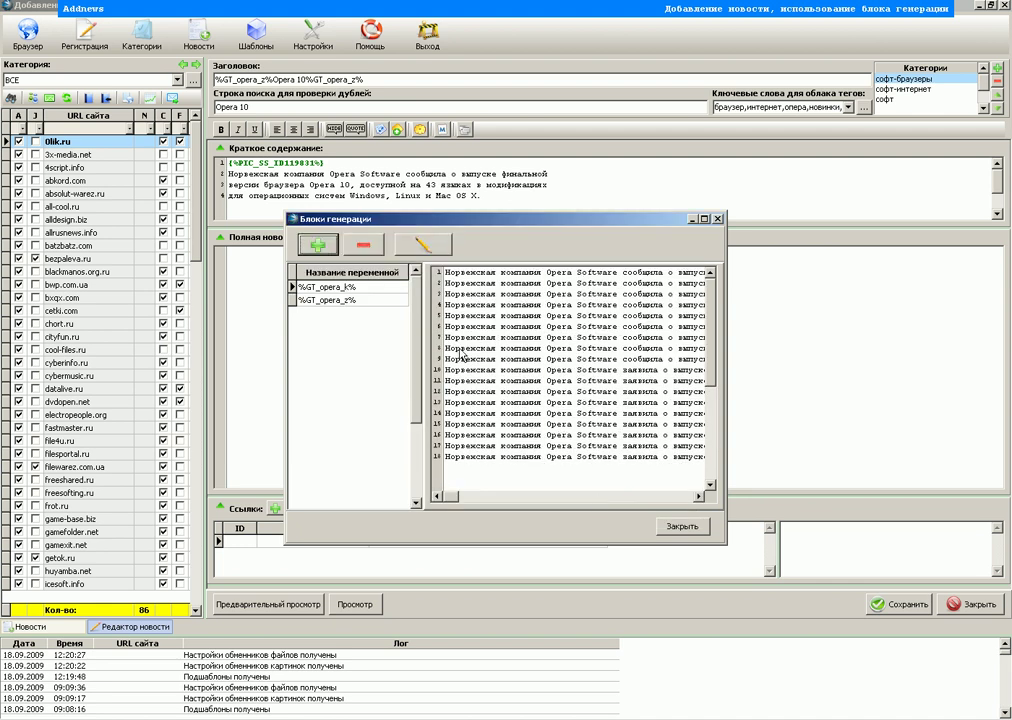
- Insert the variable %GT_opera_k% before and after the short description's paragraph, and copy the whole short description into the full news
click(345, 288)
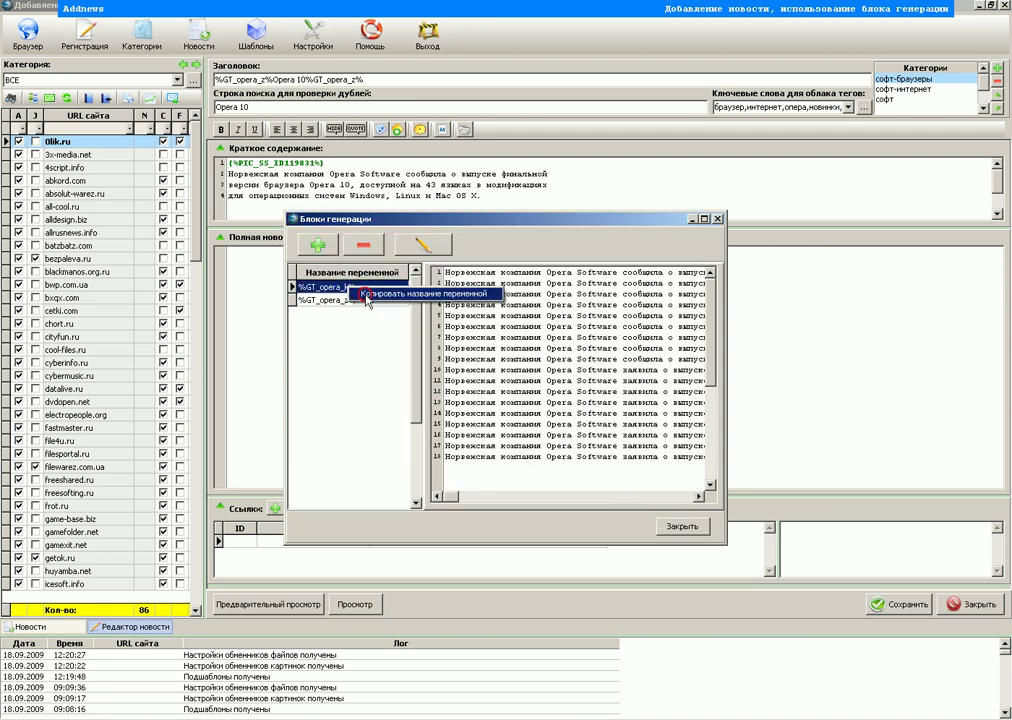
click(686, 527)
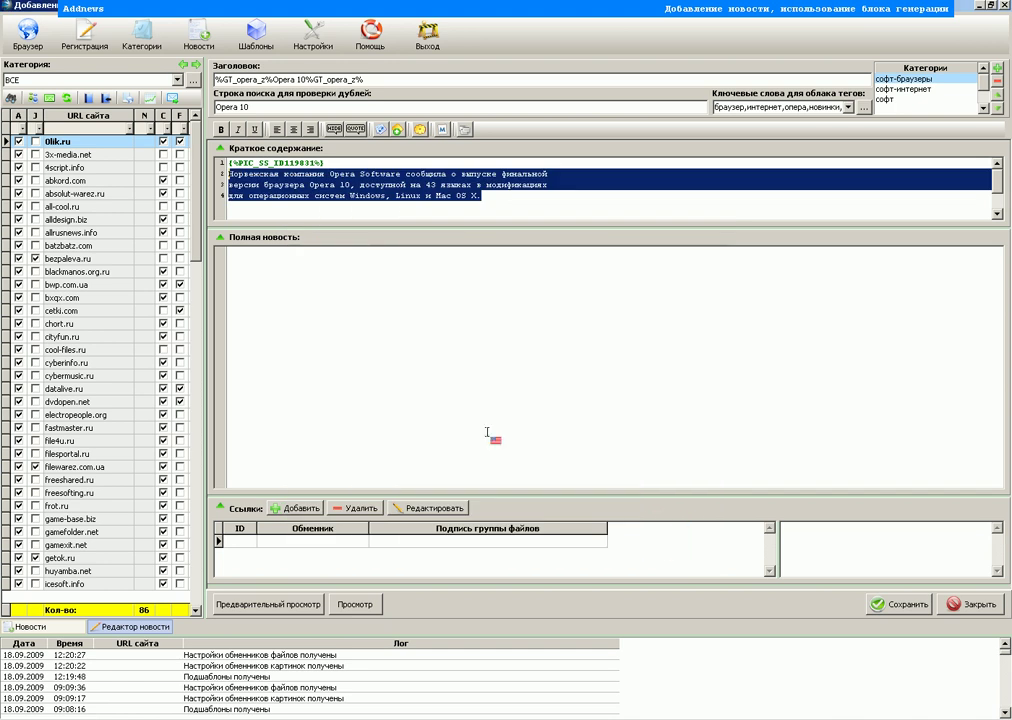
click(482, 196)
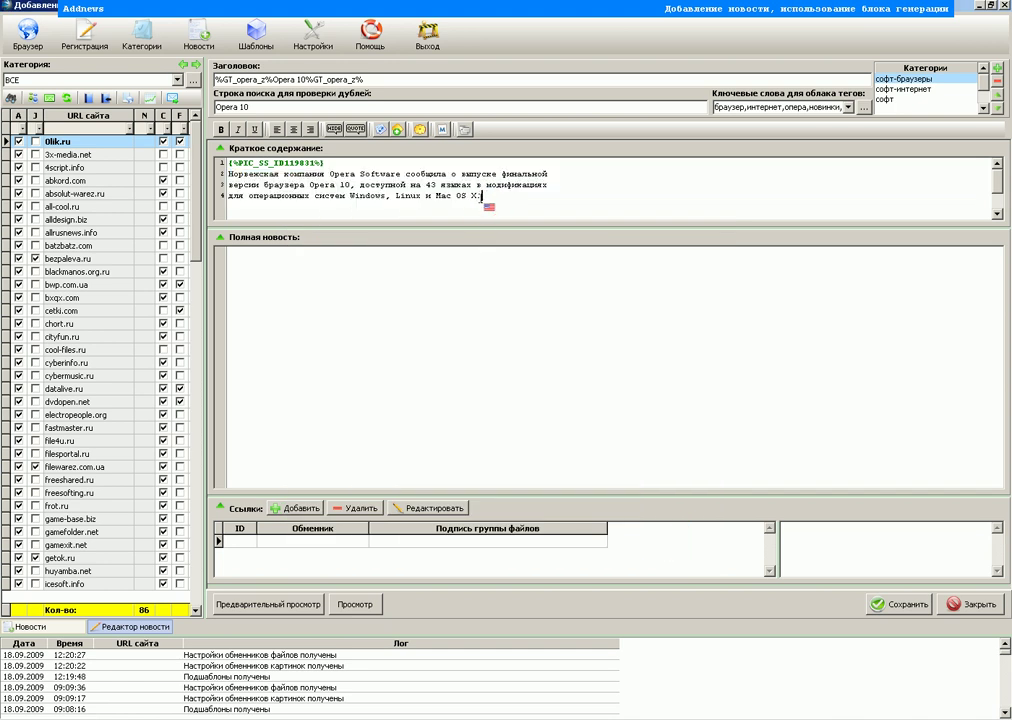
key(ctrl+v)
click(229, 174)
key(ctrl+v)
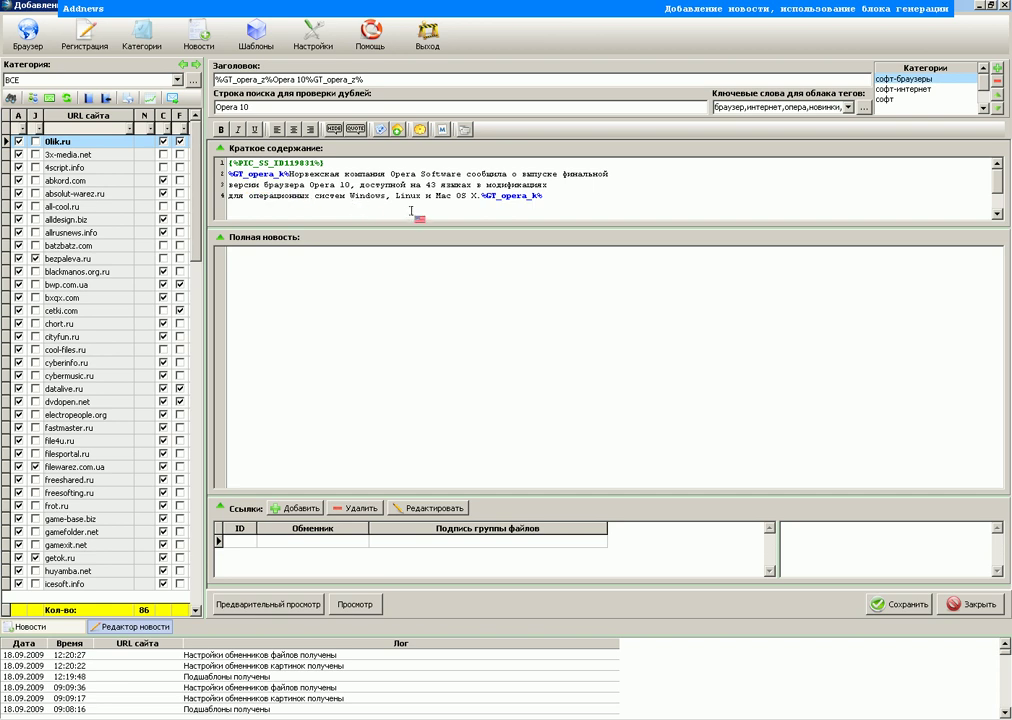
drag(542, 196, 271, 273)
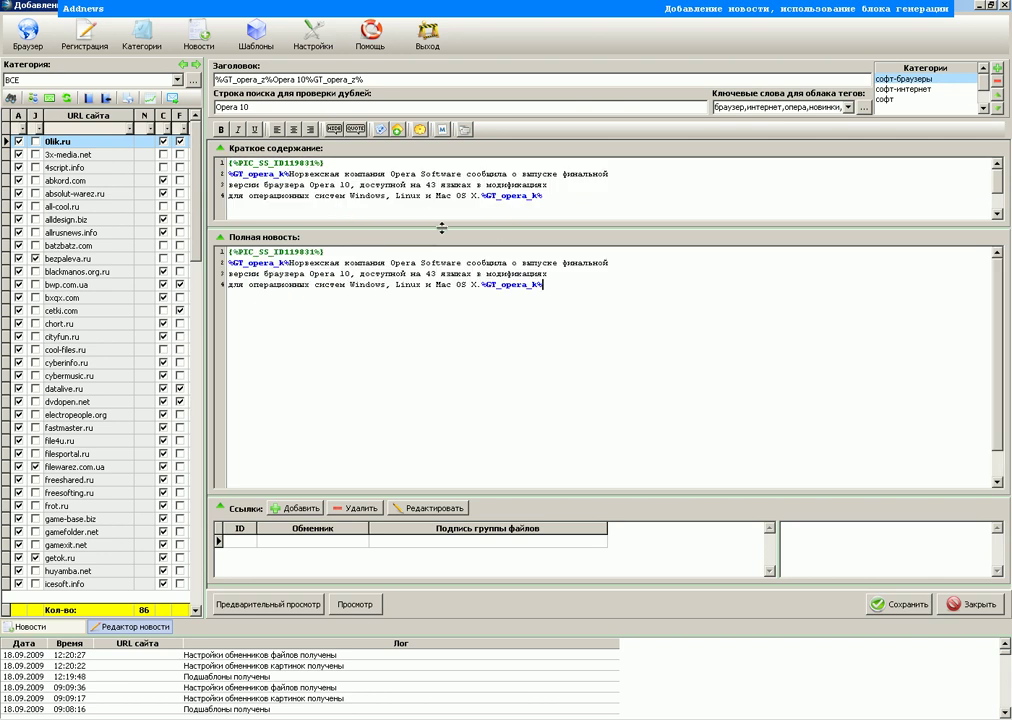
- Copy the {%SS_TEXT%} text alignment variable from the template factory and insert it before and after the short description's text, excluding the picture variable
click(256, 38)
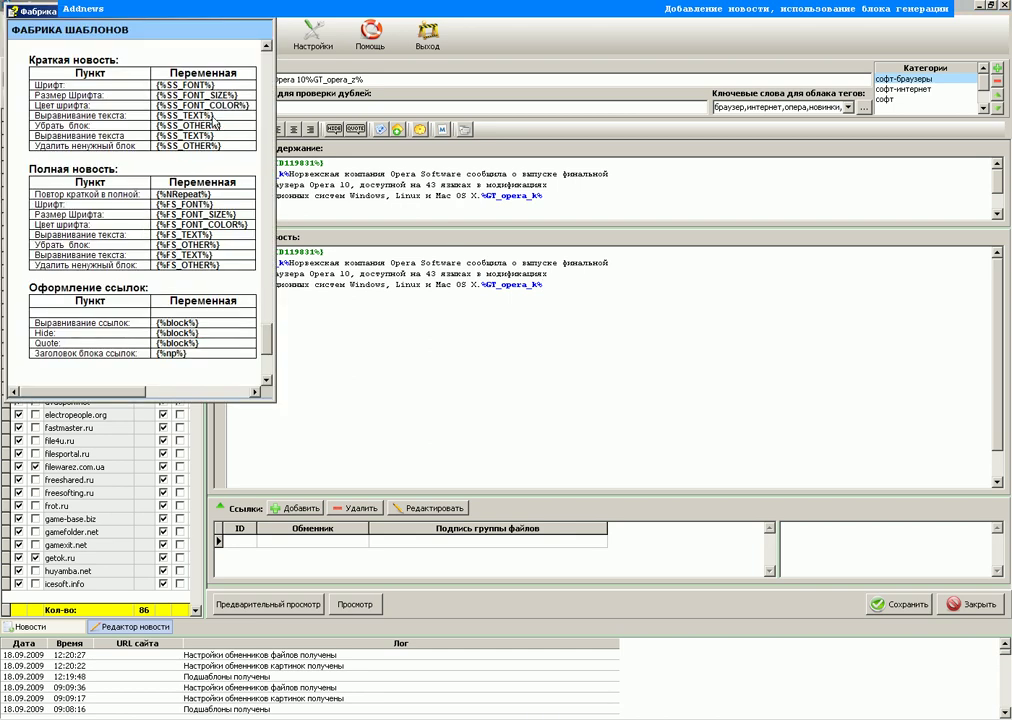
double_click(215, 116)
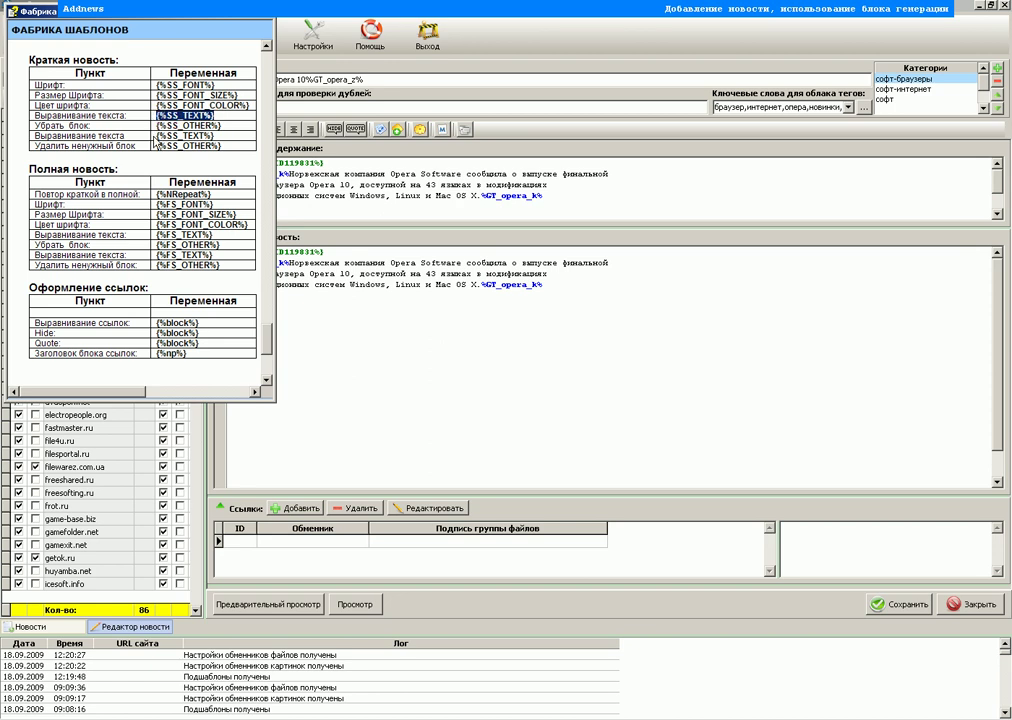
click(540, 196)
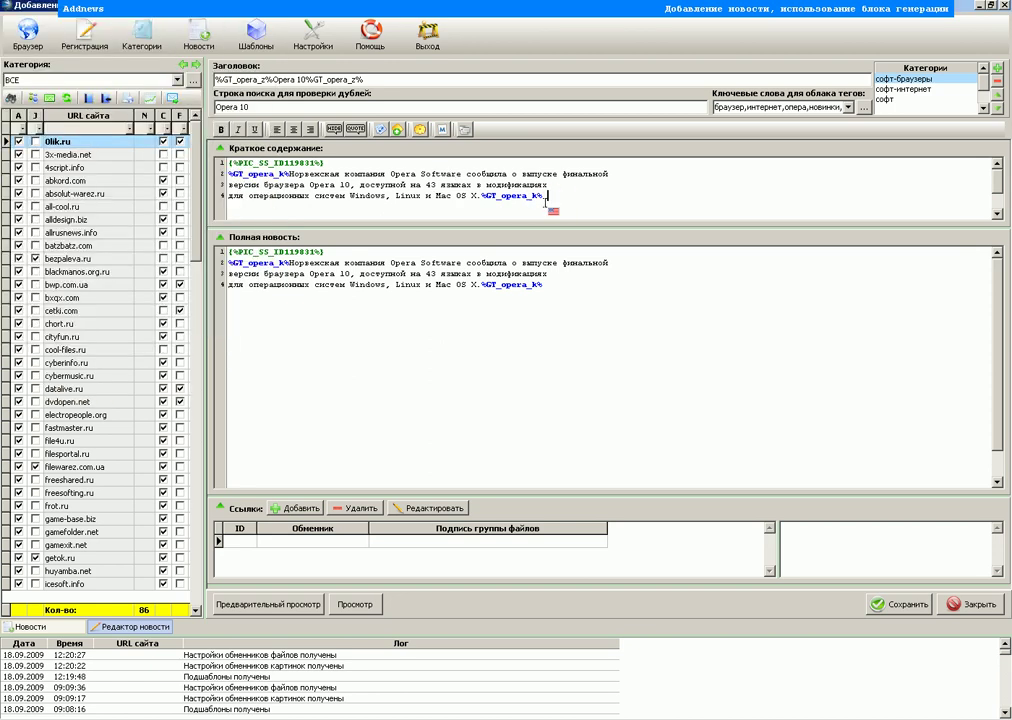
key(ctrl+v)
click(228, 174)
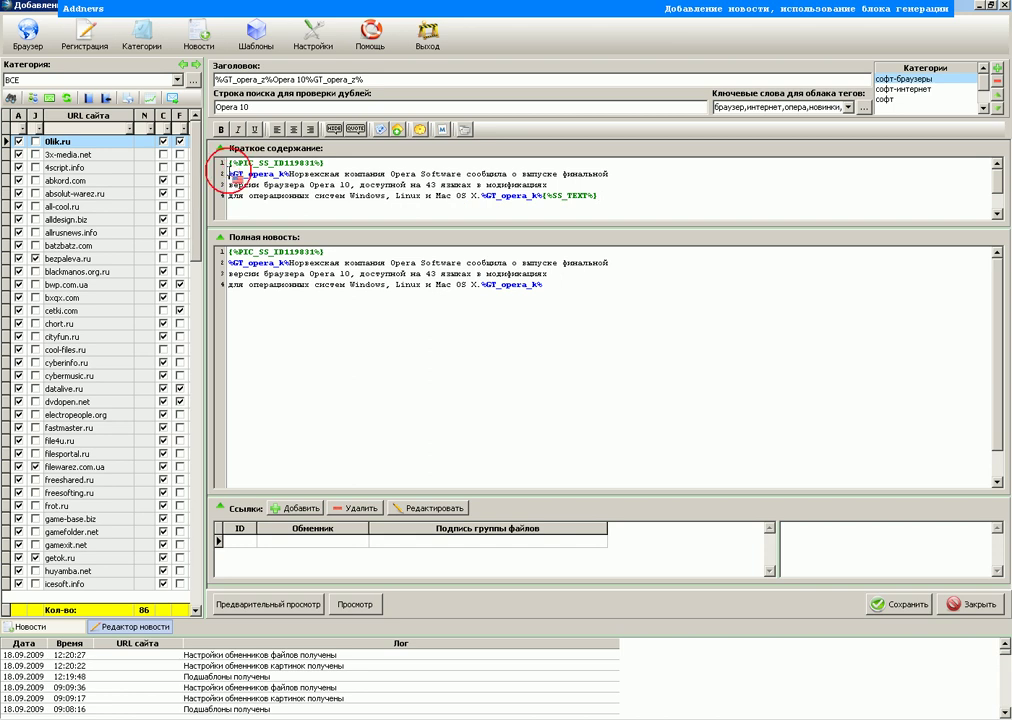
key(ctrl+v)
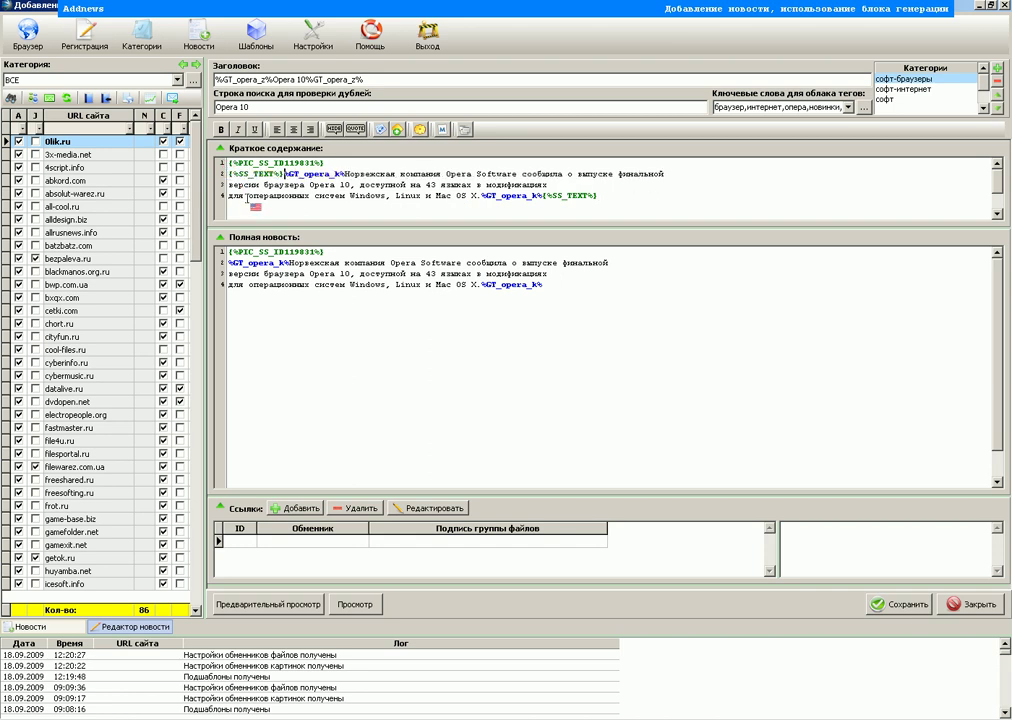
- Copy the {%NRepeat%} variable from the template factory and insert it before and after the paragraph in the full news
click(391, 285)
drag(598, 196, 543, 196)
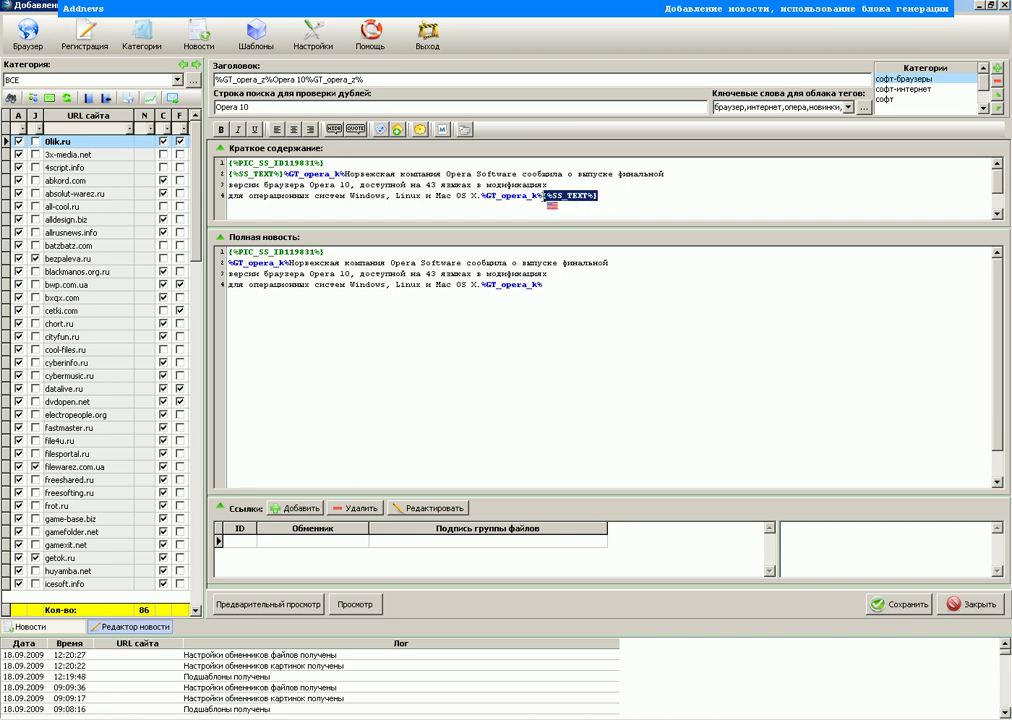
click(543, 295)
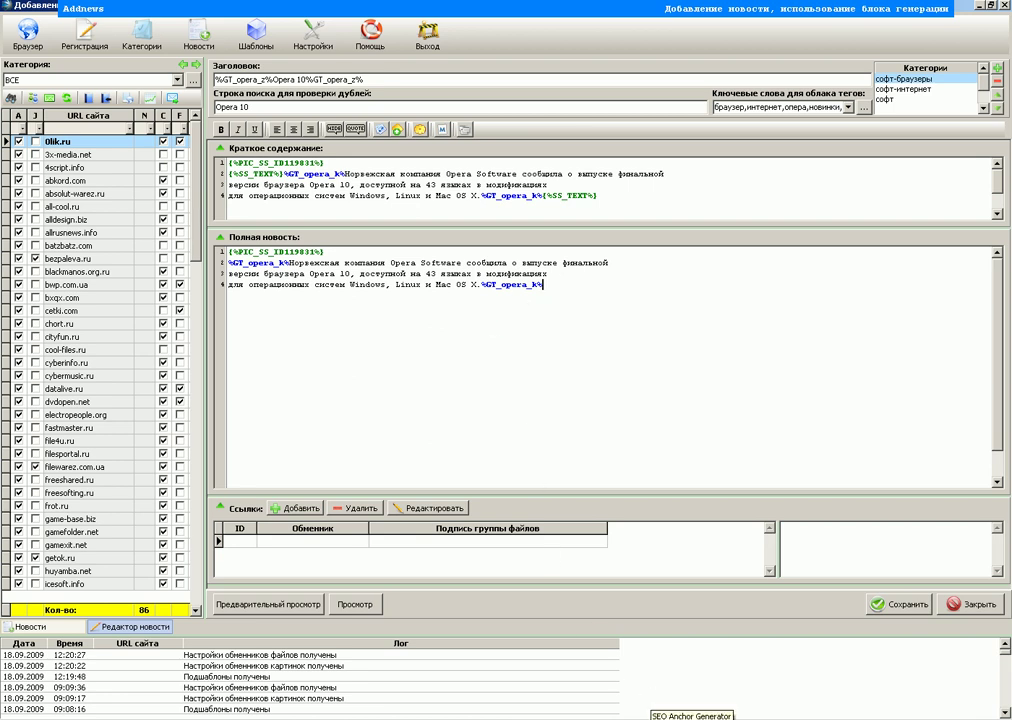
click(690, 719)
click(590, 719)
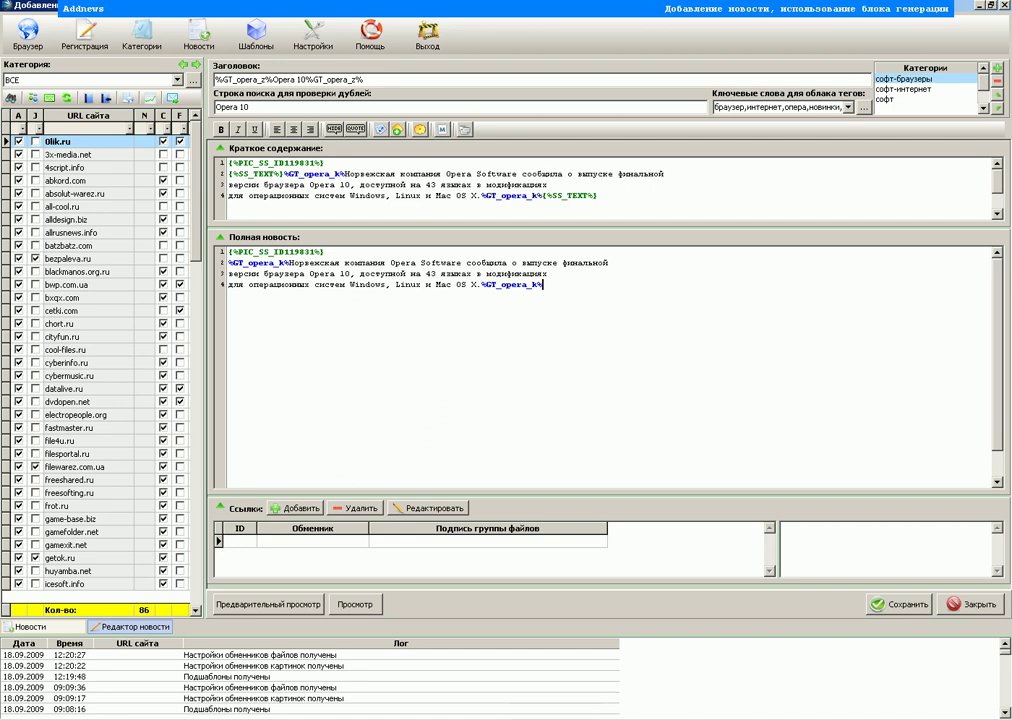
click(560, 719)
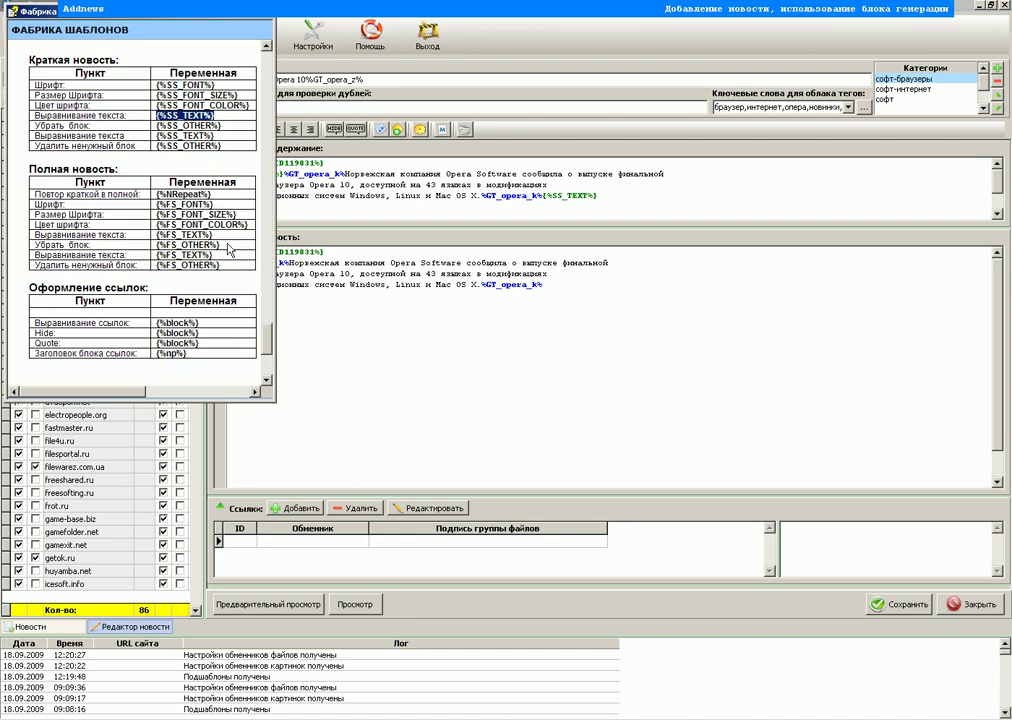
drag(183, 193, 229, 263)
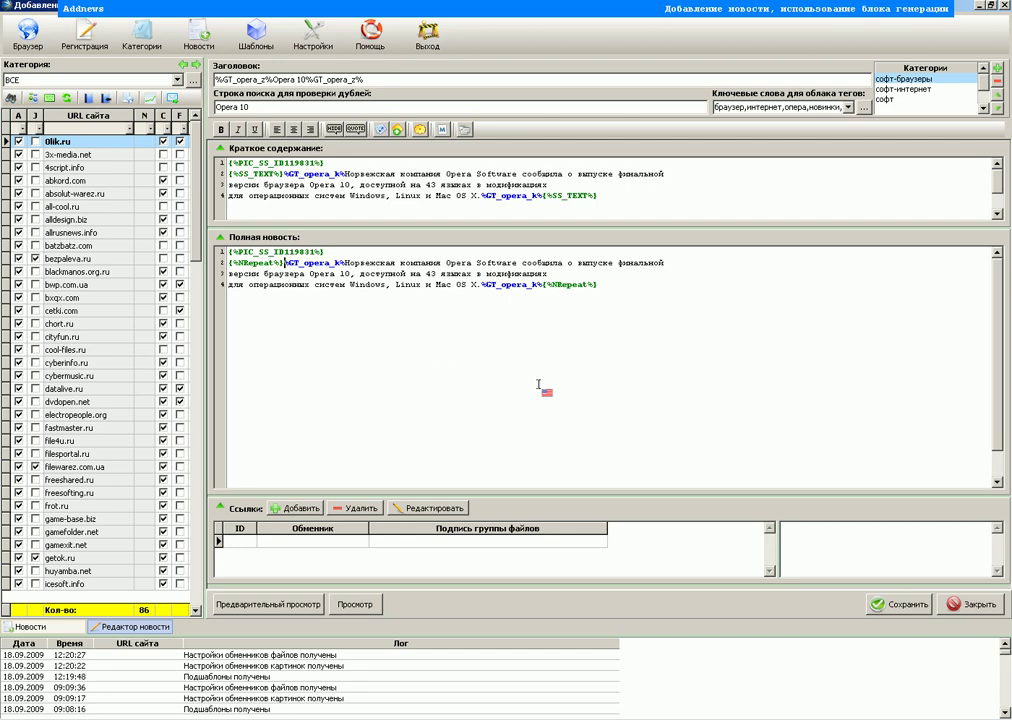
click(285, 263)
- Move the opening {%NRepeat%} variable in the full news in front of the picture variable on the first line
drag(285, 263, 222, 264)
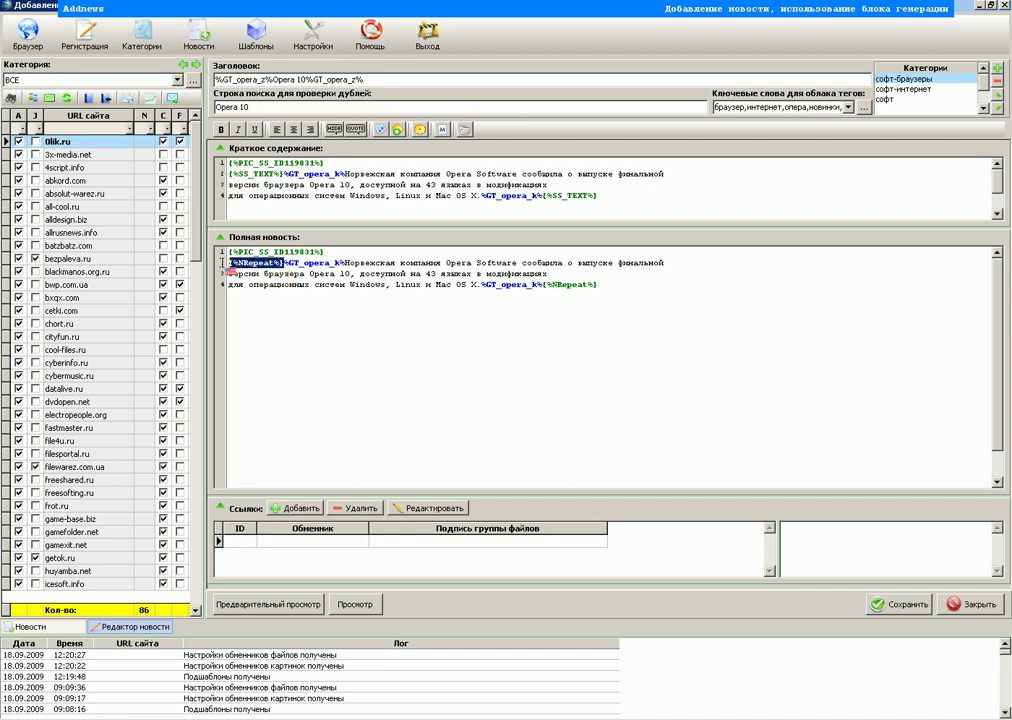
key(ctrl+c)
click(226, 251)
key(ctrl+v)
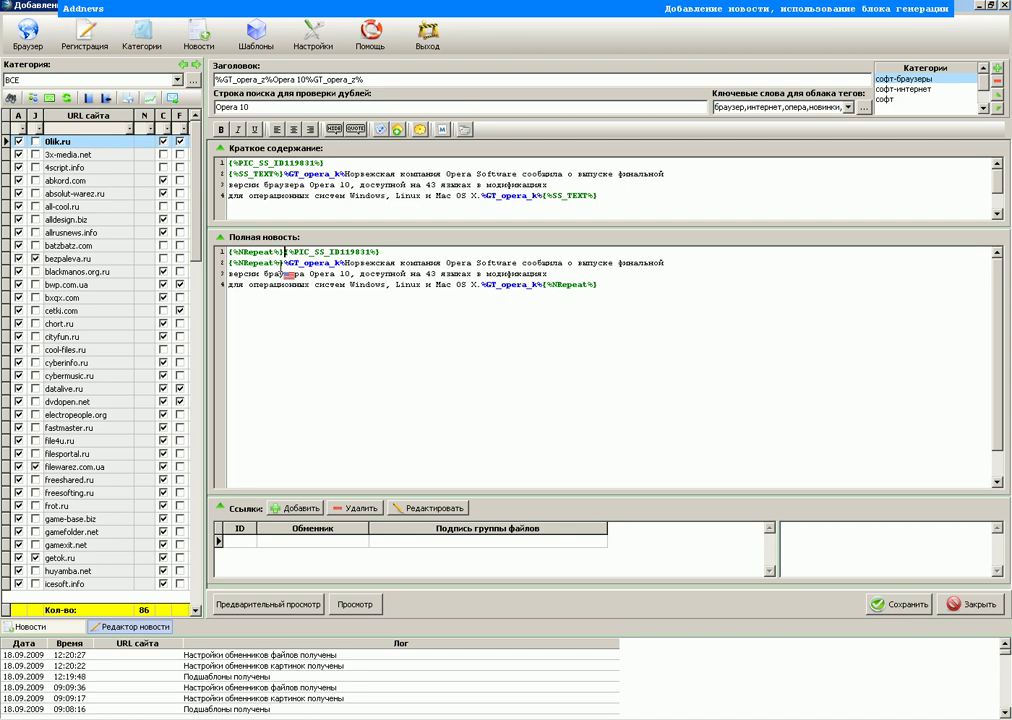
drag(288, 264, 230, 264)
key(Delete)
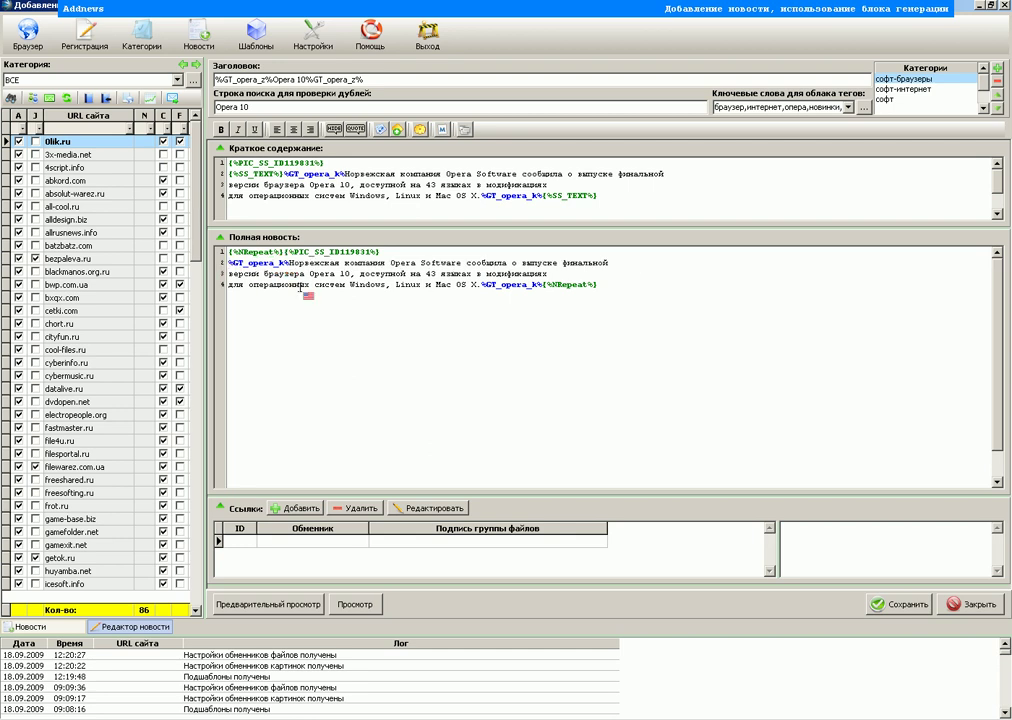
- Copy the paragraph from "Сообщается, что в Opera 10" to "широкоэкранных мониторов." in Notepad onto a new line at the end of the full news in Addnews
key(ctrl+End)
key(Return)
key(alt+Tab)
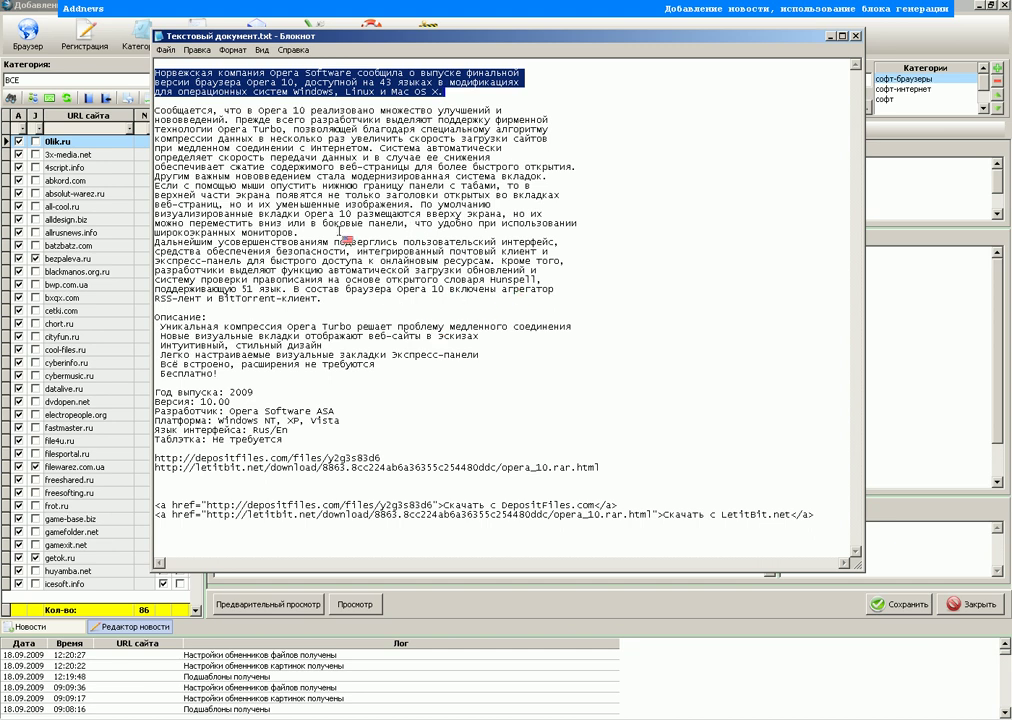
drag(298, 232, 155, 110)
key(ctrl+c)
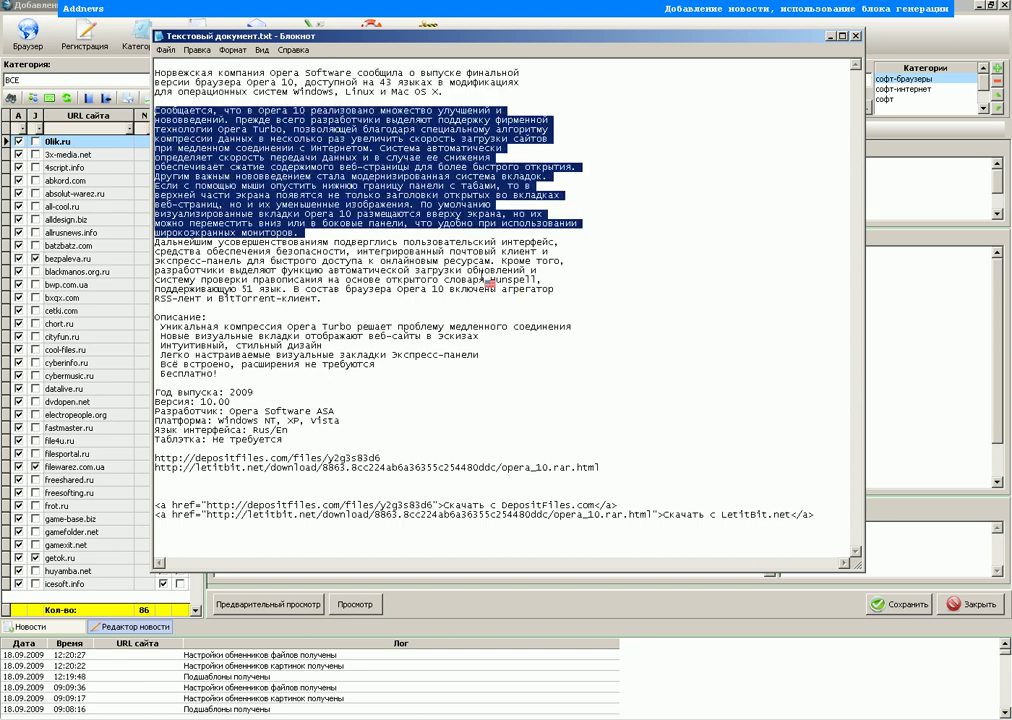
key(alt+Tab)
key(ctrl+v)
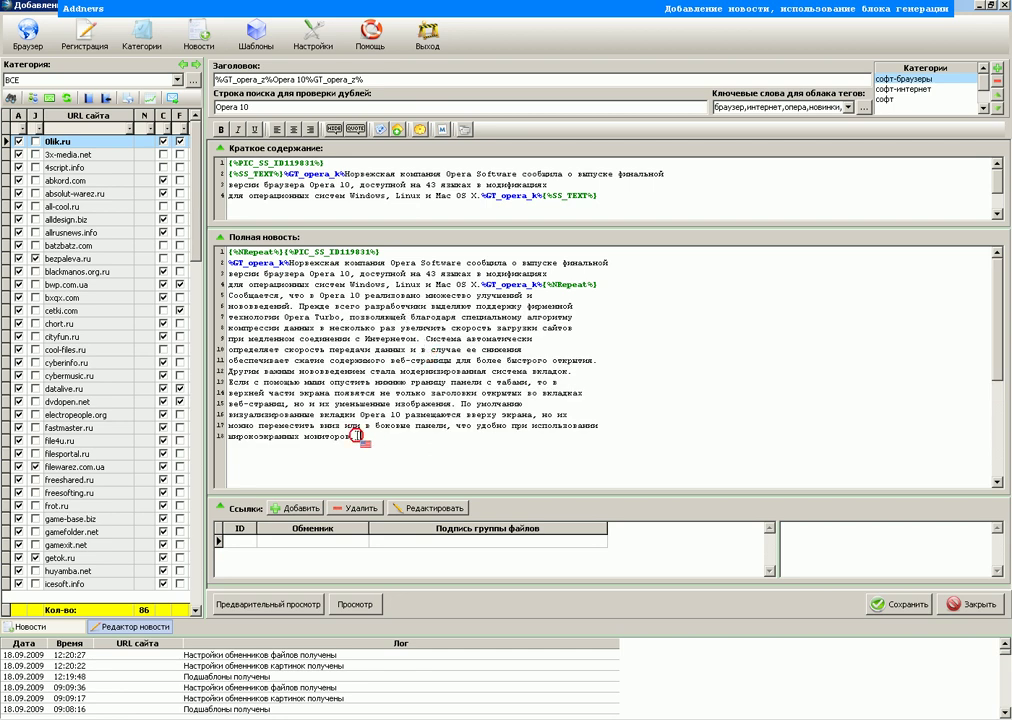
- Select the new paragraph in the full news, switch to SEO Anchor Generator and replace its source text with that paragraph
drag(357, 436, 229, 296)
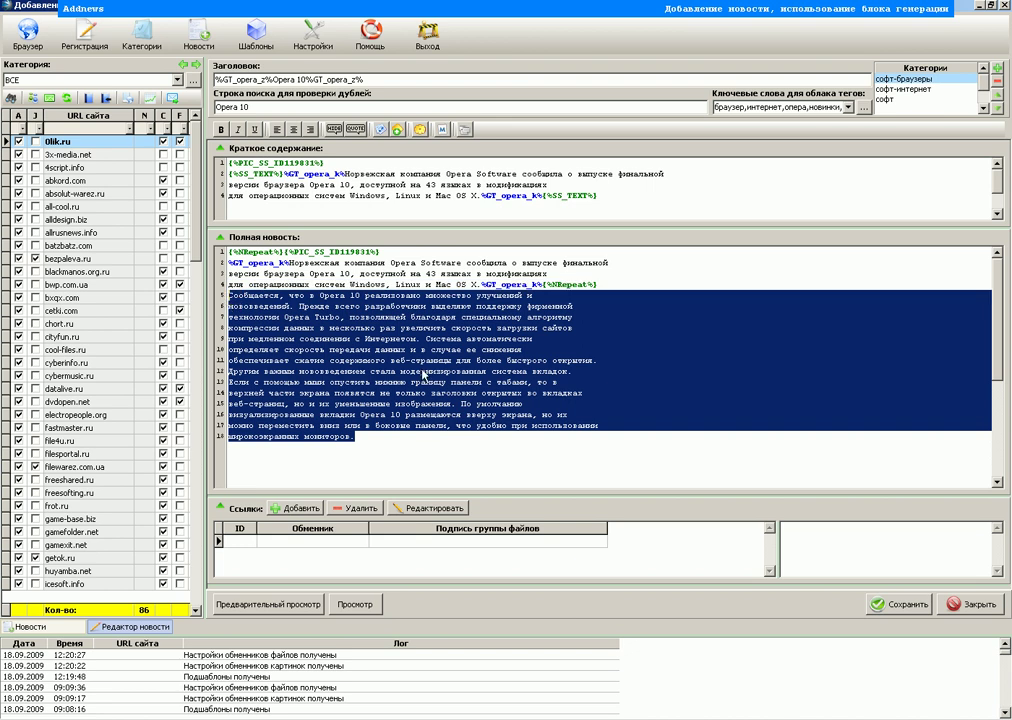
click(464, 129)
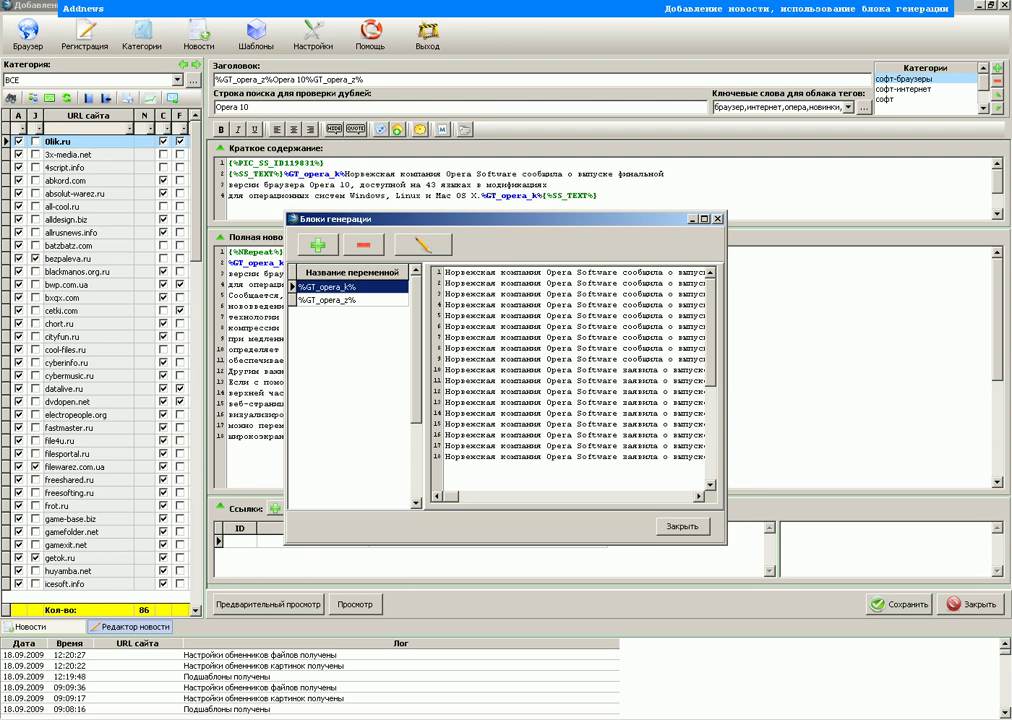
click(354, 604)
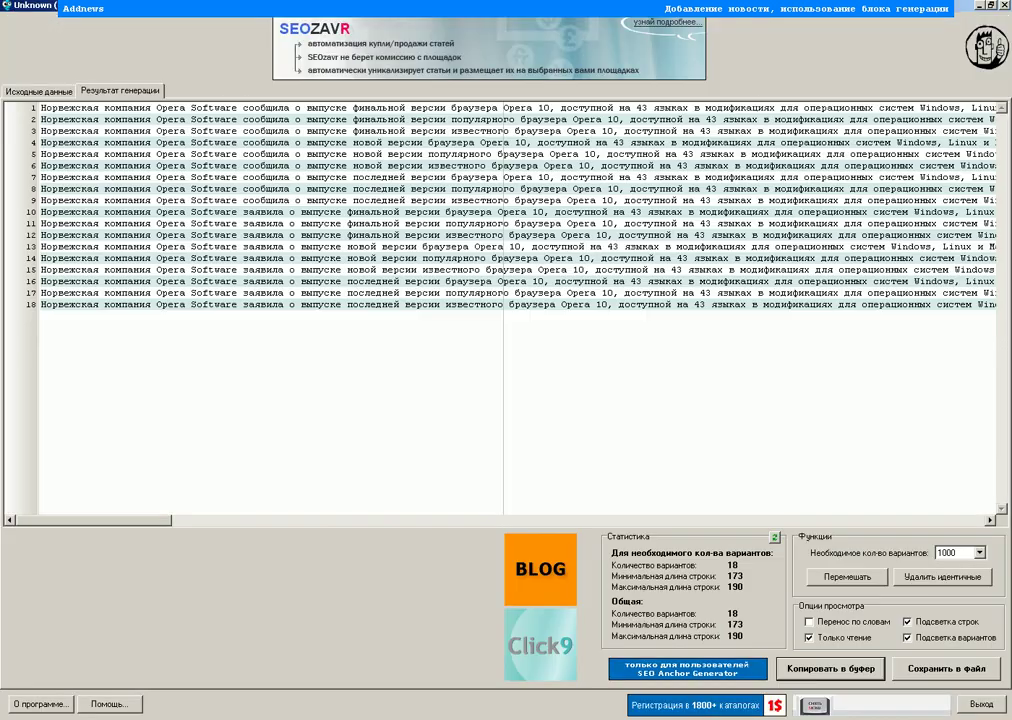
click(36, 91)
drag(334, 293, 3, 108)
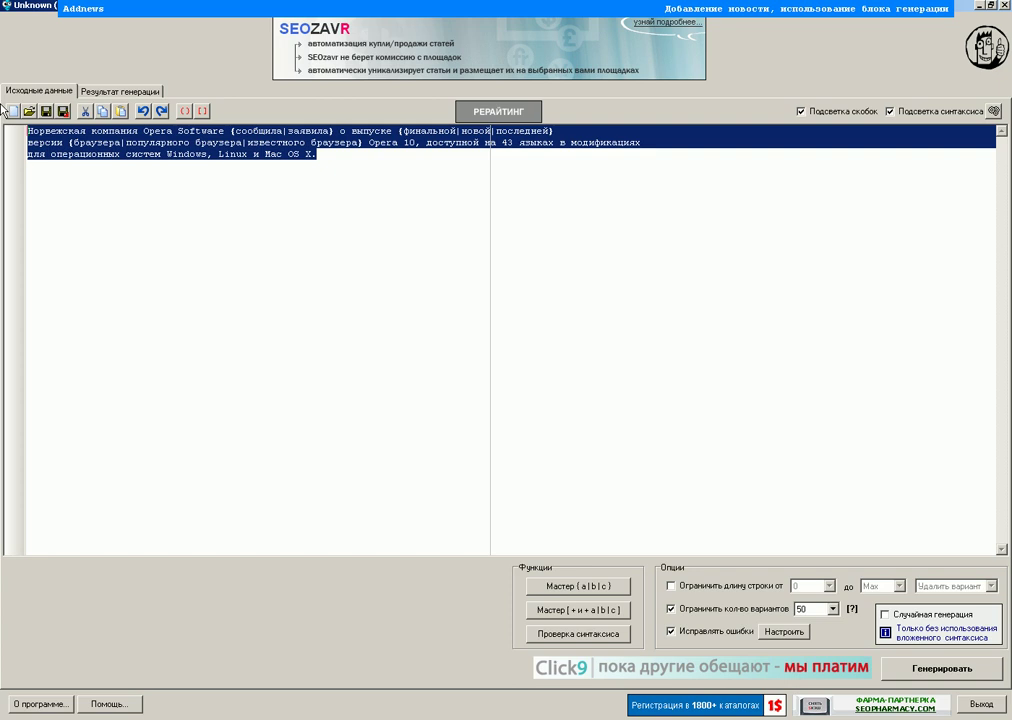
key(ctrl+v)
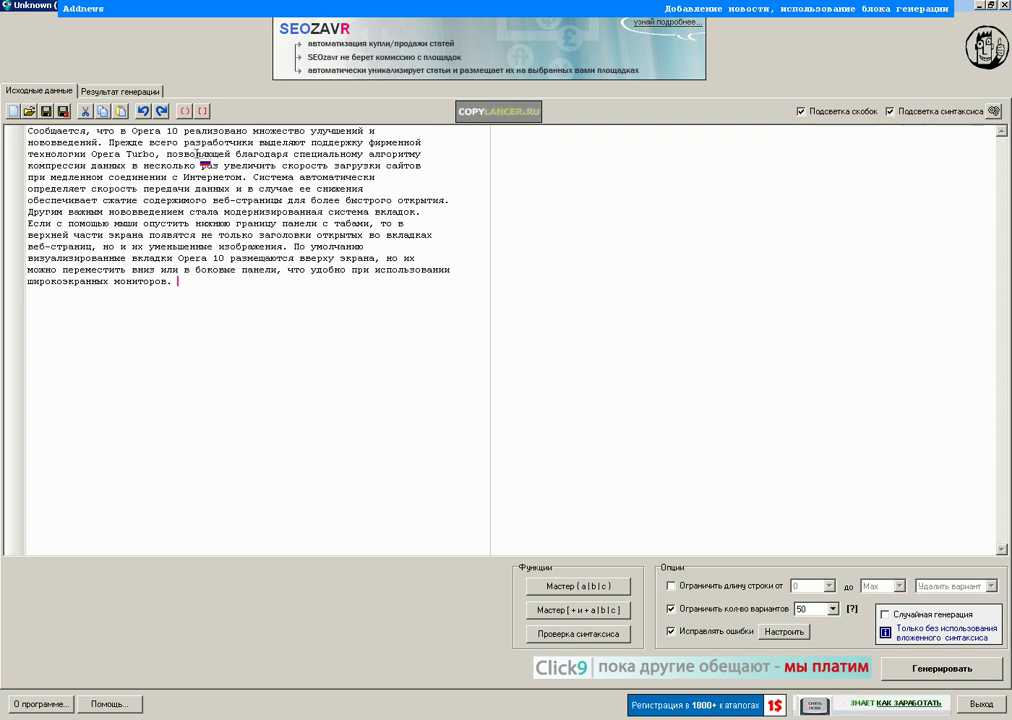
- Turn the word "выделяют" into a variant group with the added alternative "делают акцент на"
double_click(264, 143)
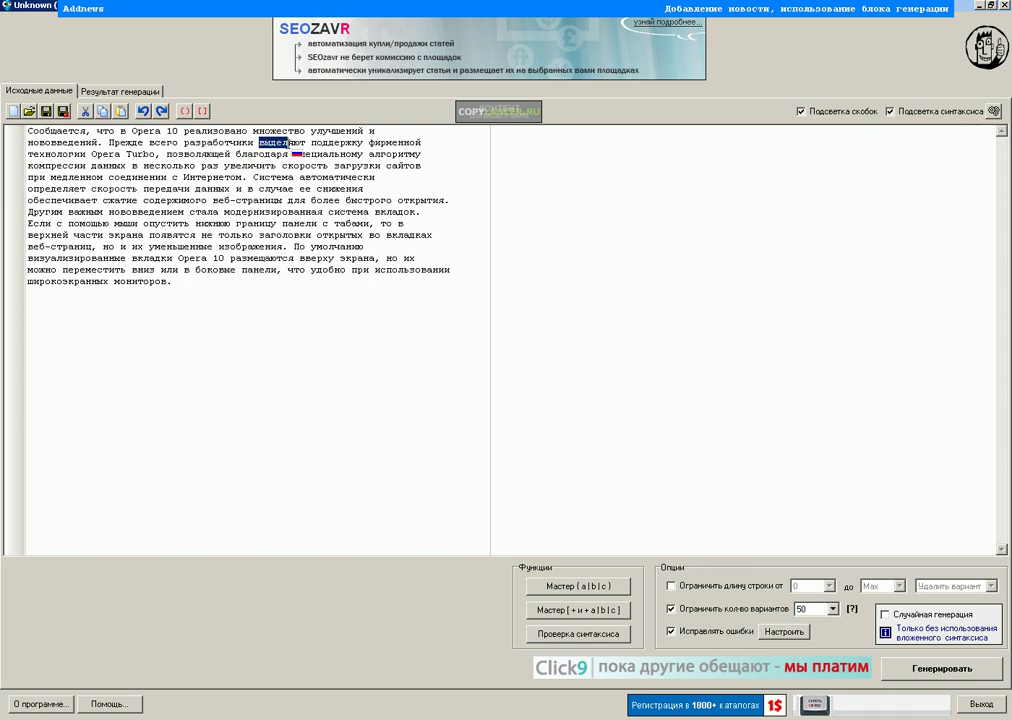
click(560, 586)
click(450, 237)
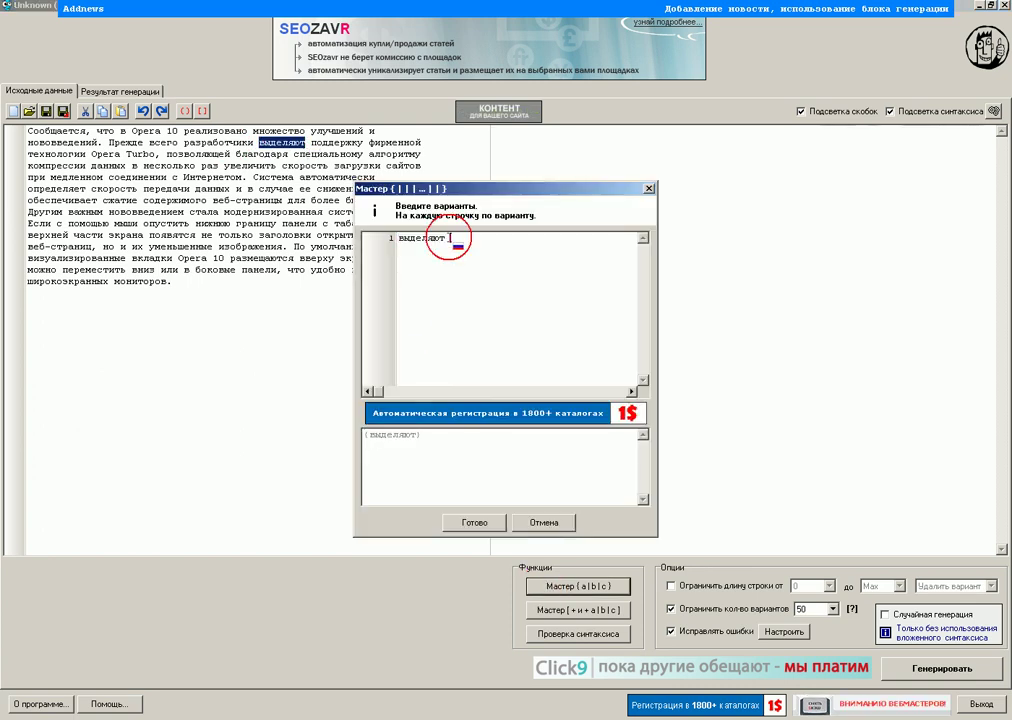
key(Return)
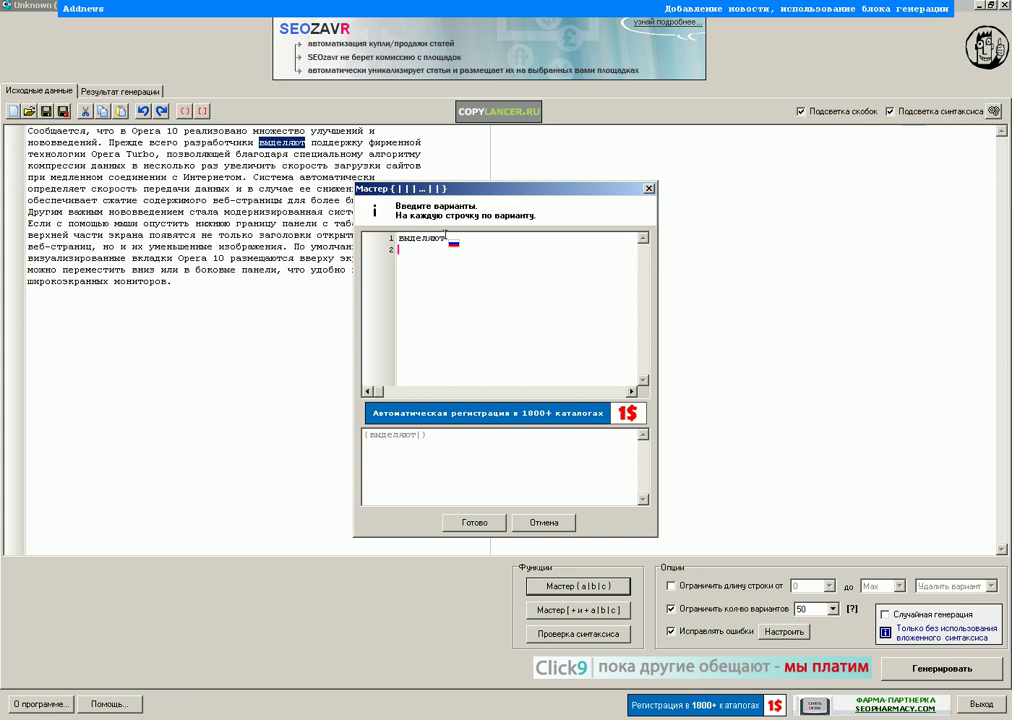
text(делают)
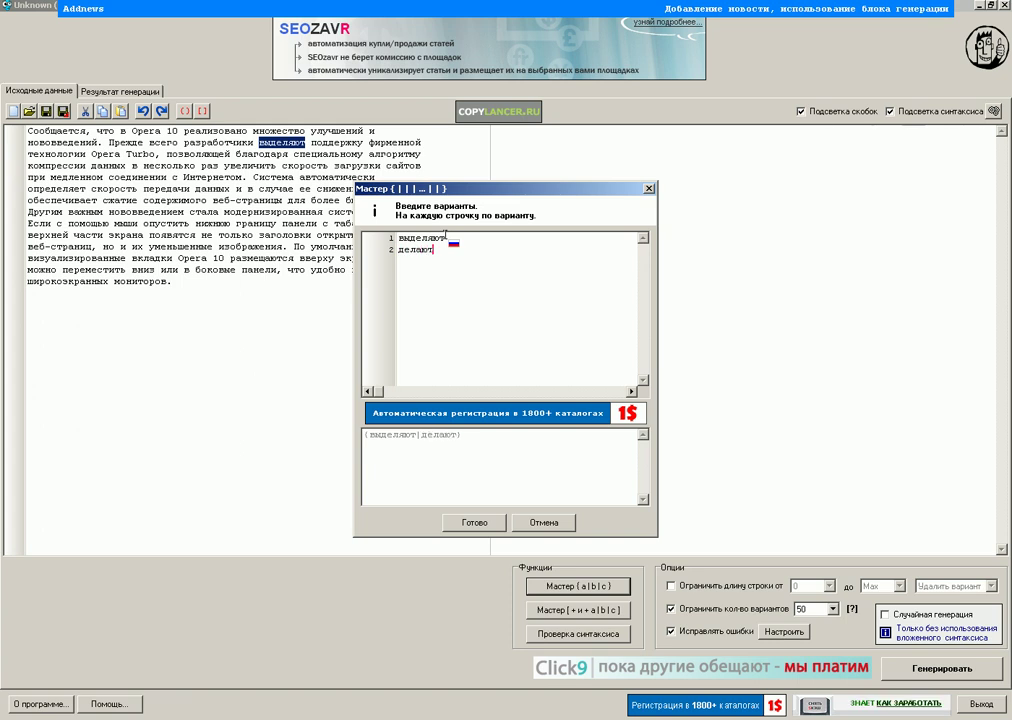
text( акце)
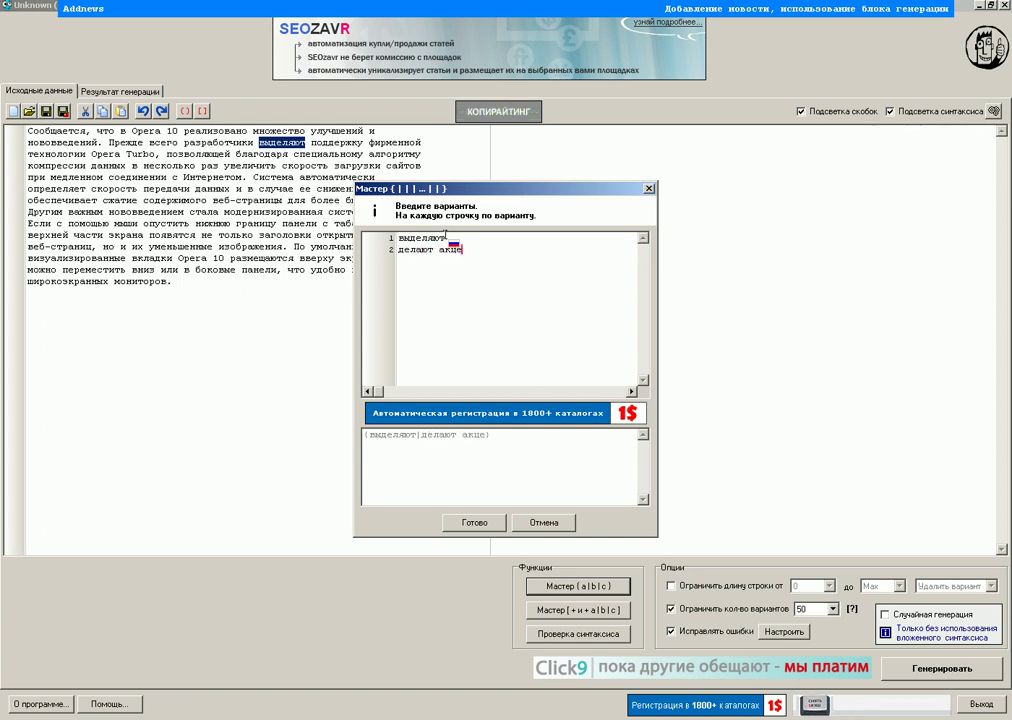
text(нт на)
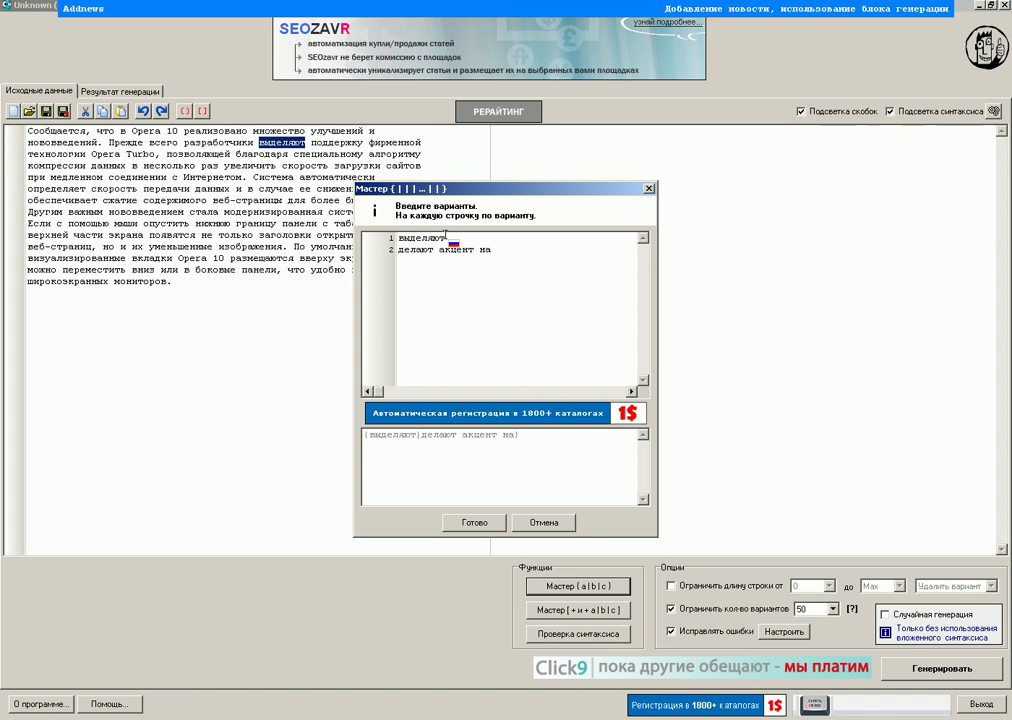
click(474, 522)
- Turn the word "Система" into a variant group with the added alternative "Программа"
double_click(273, 177)
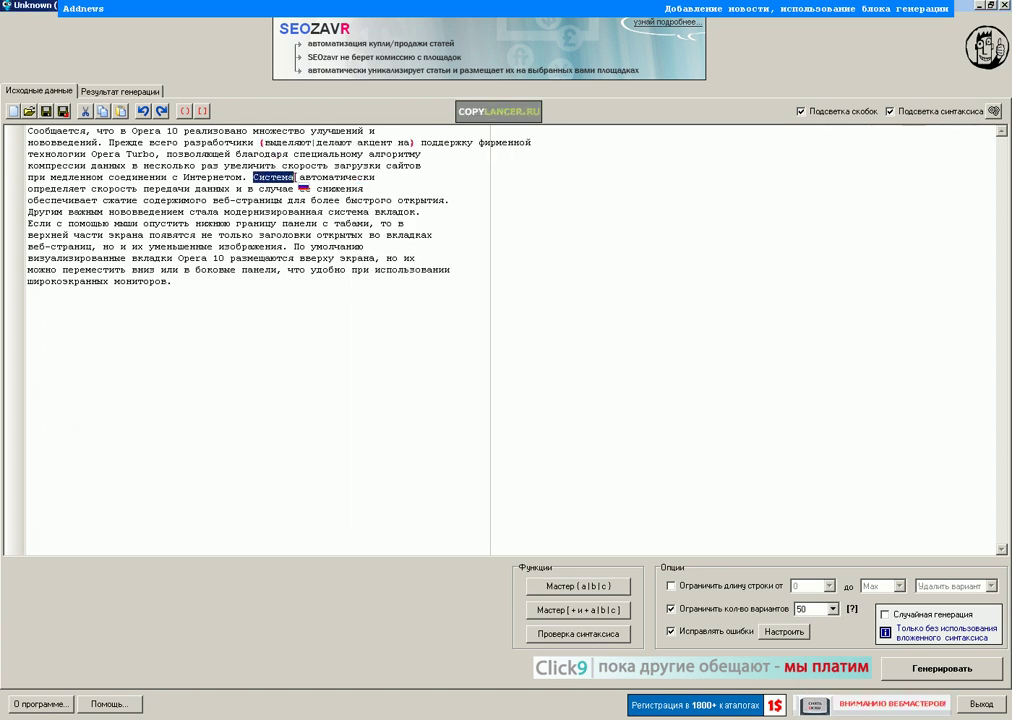
click(578, 587)
click(457, 244)
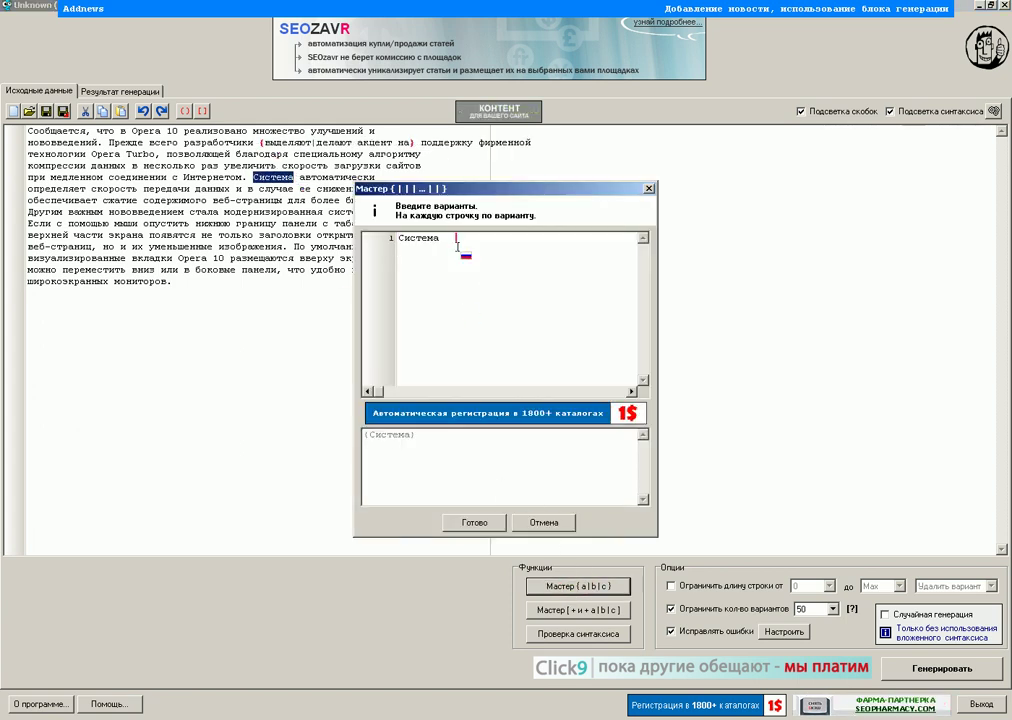
key(Return)
text(Пр)
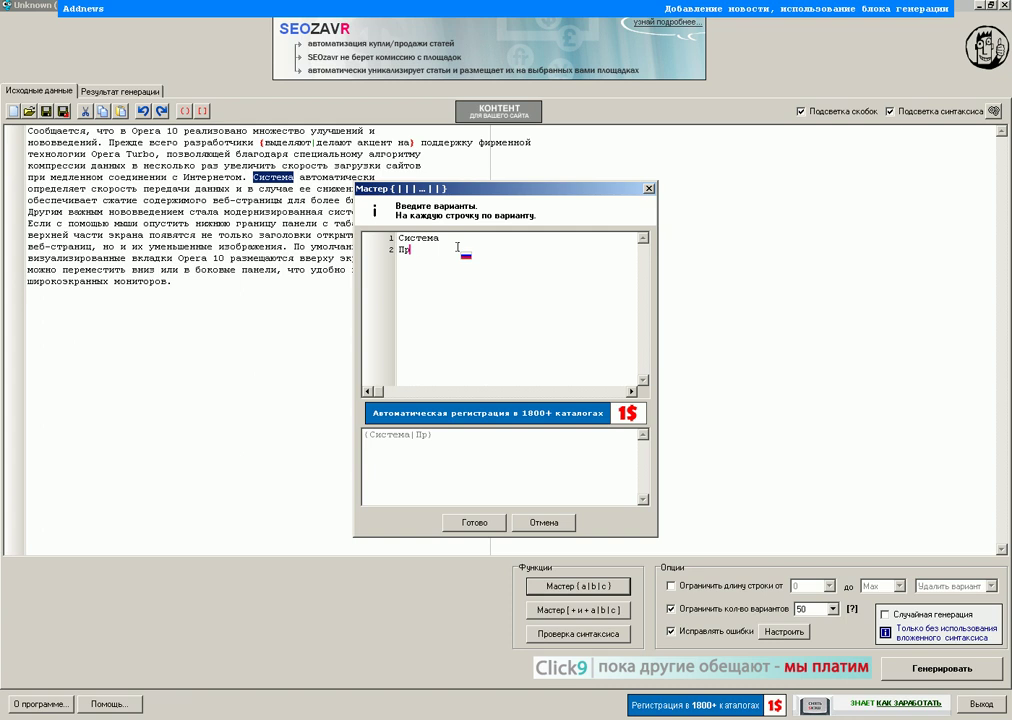
text(ограмма)
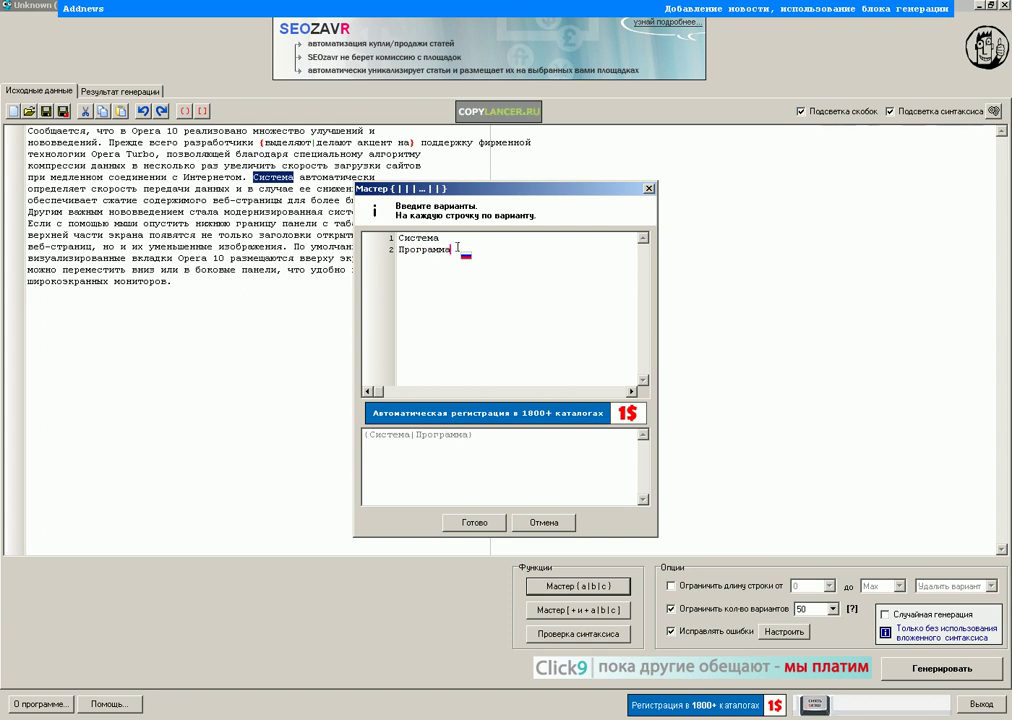
click(481, 521)
- Turn the word "модернизированная" into a variant group with the added alternatives "новая" and "измененная"
drag(224, 212, 318, 213)
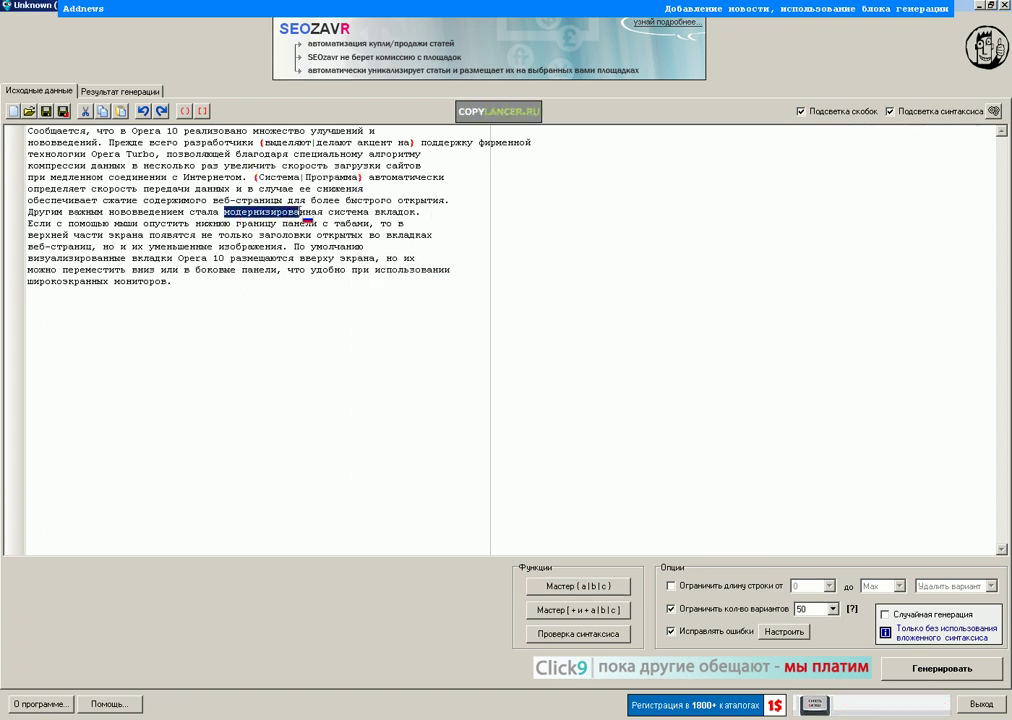
click(578, 586)
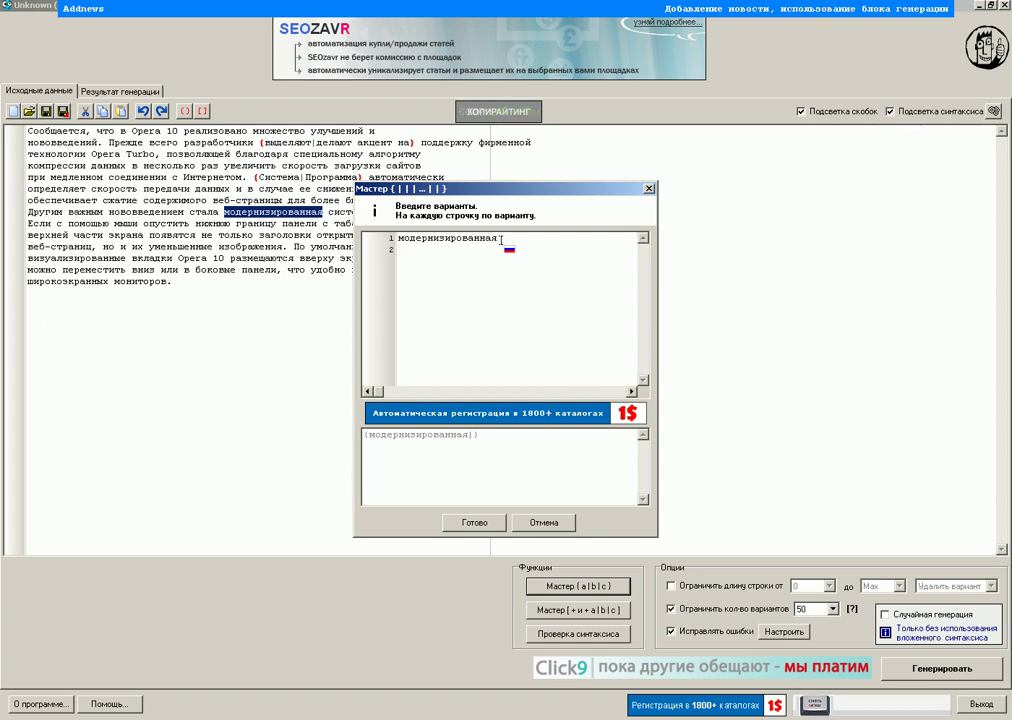
text(овая|из)
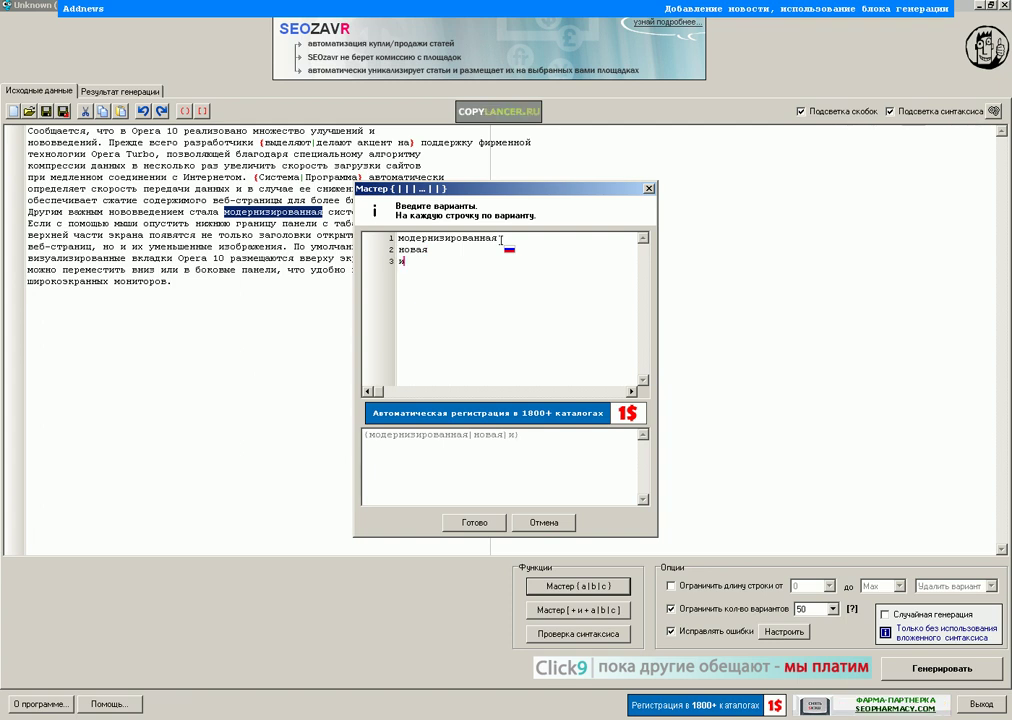
text(менен)
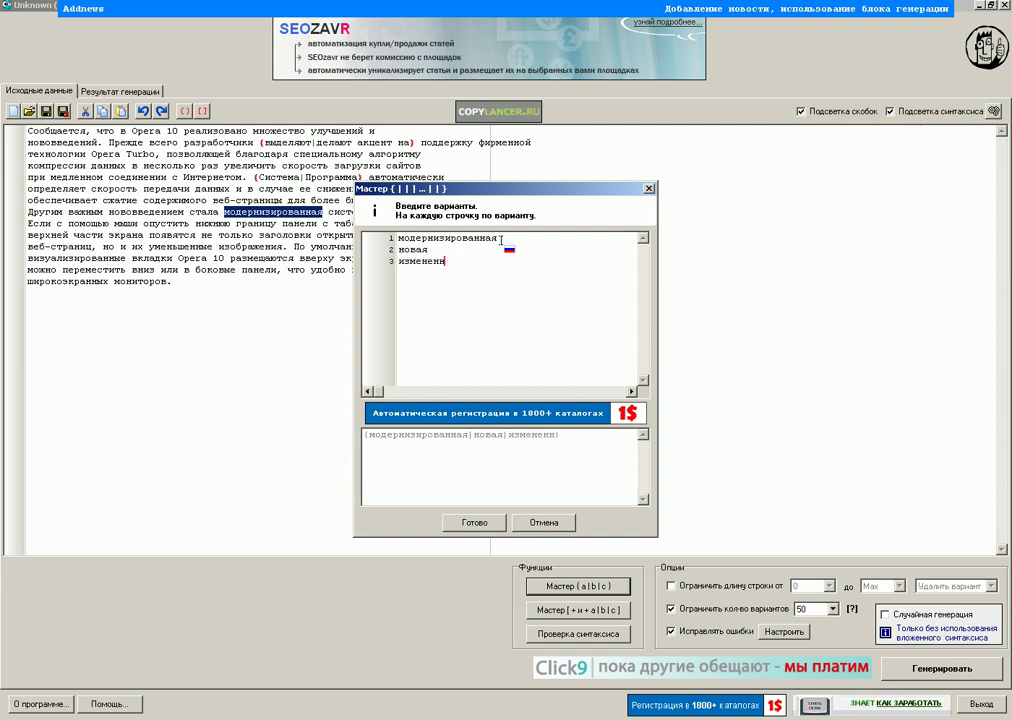
text(ная)
click(478, 524)
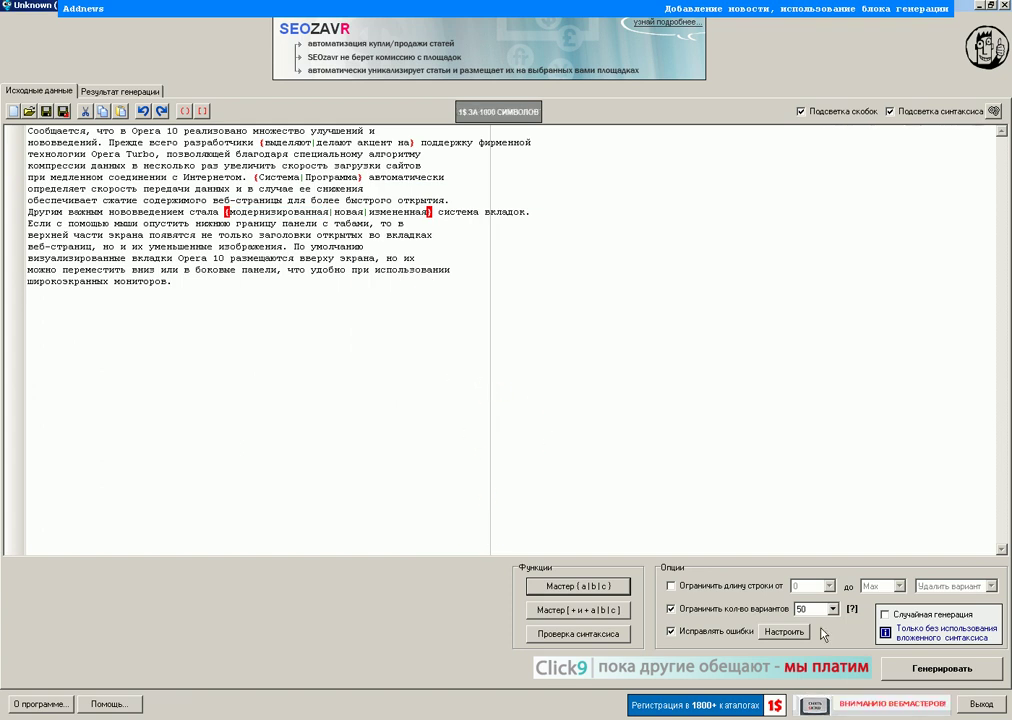
- Generate the paragraph's variants, copy the results to the clipboard and close SEO Anchor Generator to return to Addnews
click(908, 665)
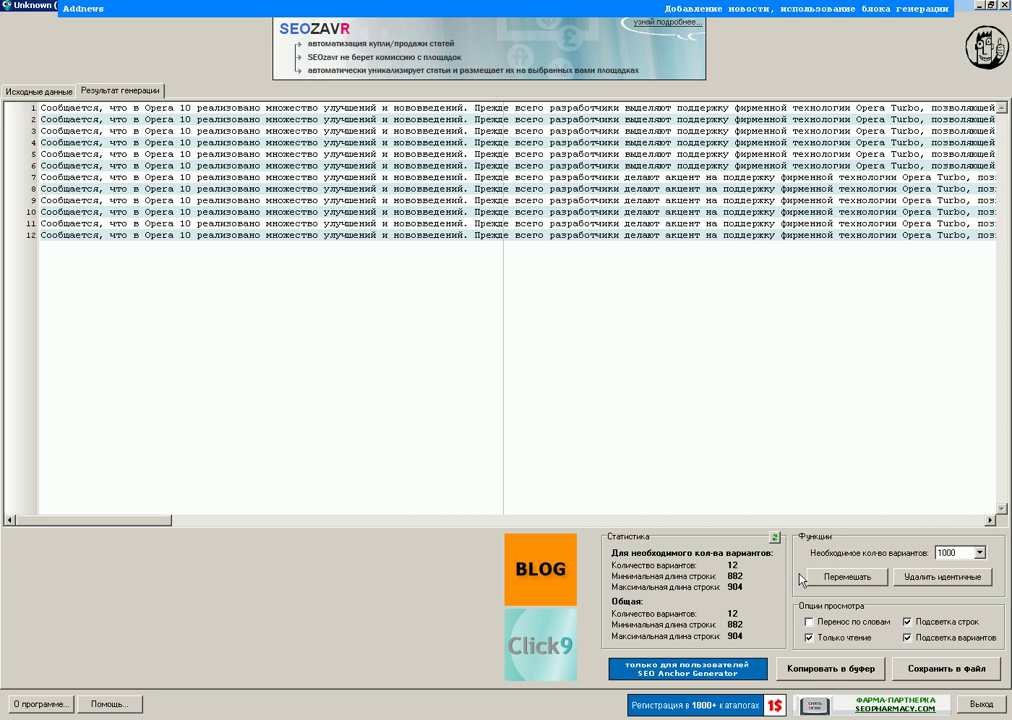
click(836, 669)
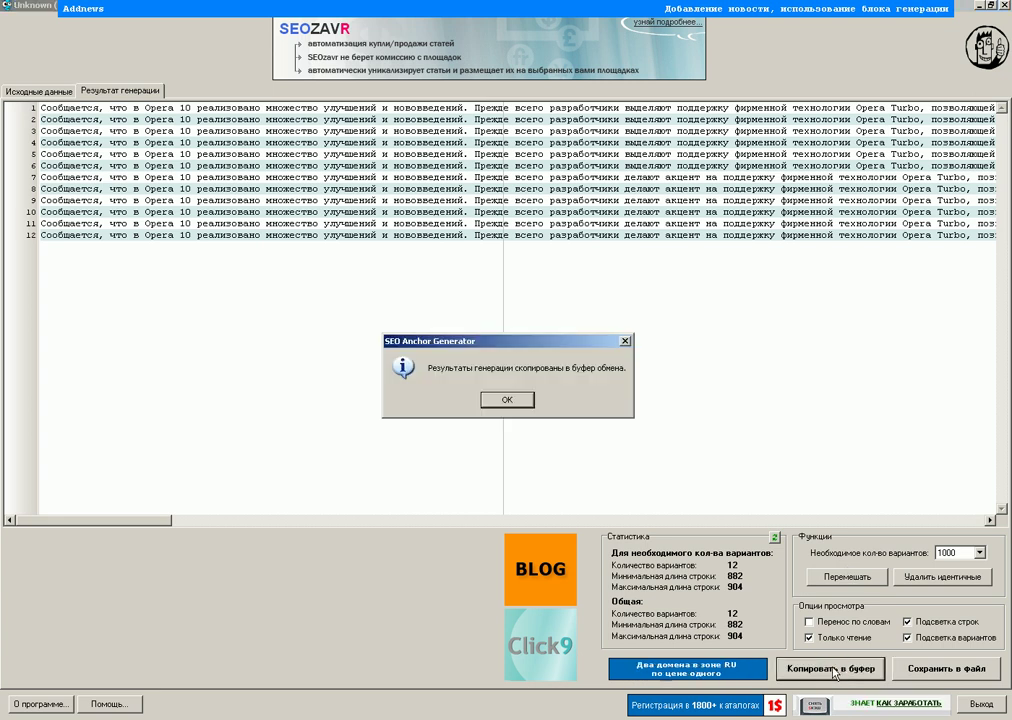
click(496, 400)
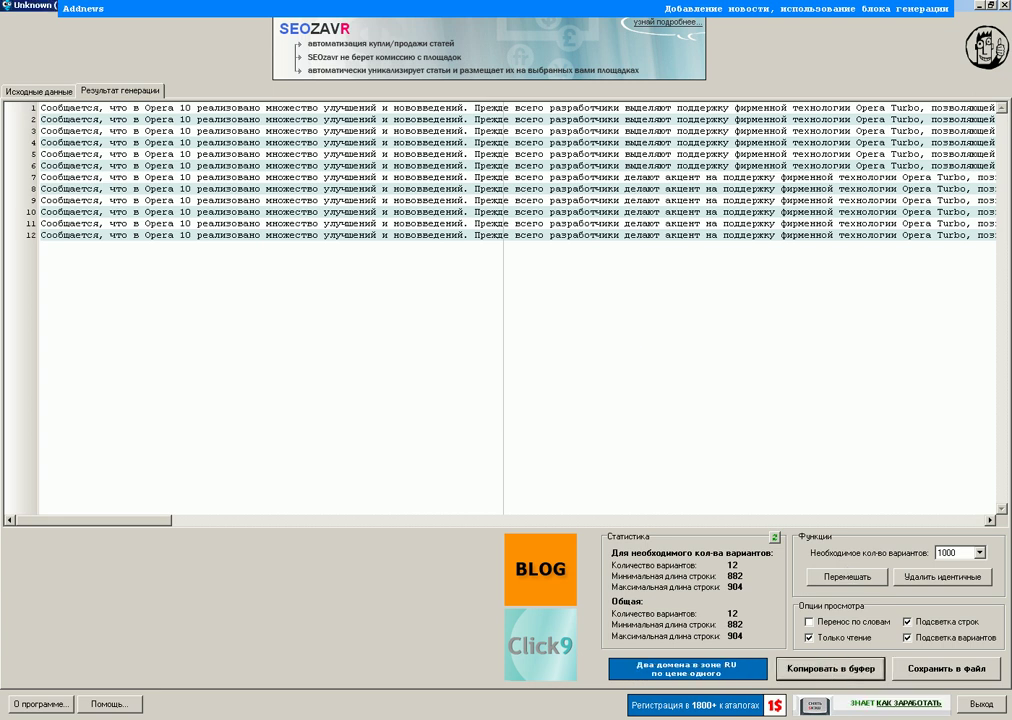
key(alt+F4)
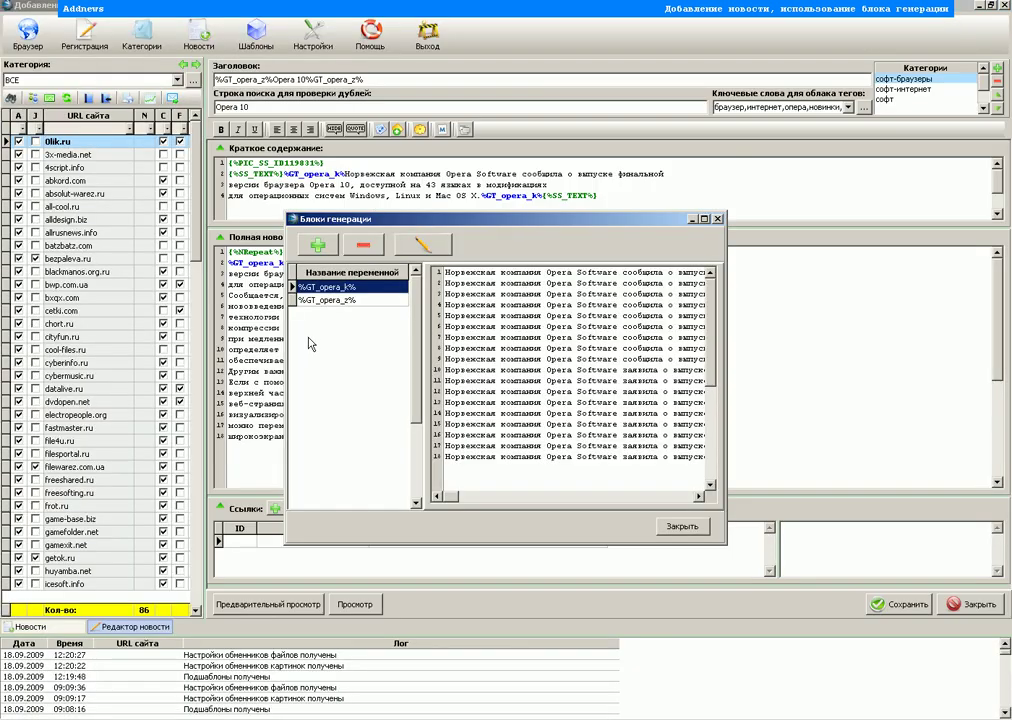
- Add a generation block named %GT_opera_p% containing the copied paragraph variants
click(322, 246)
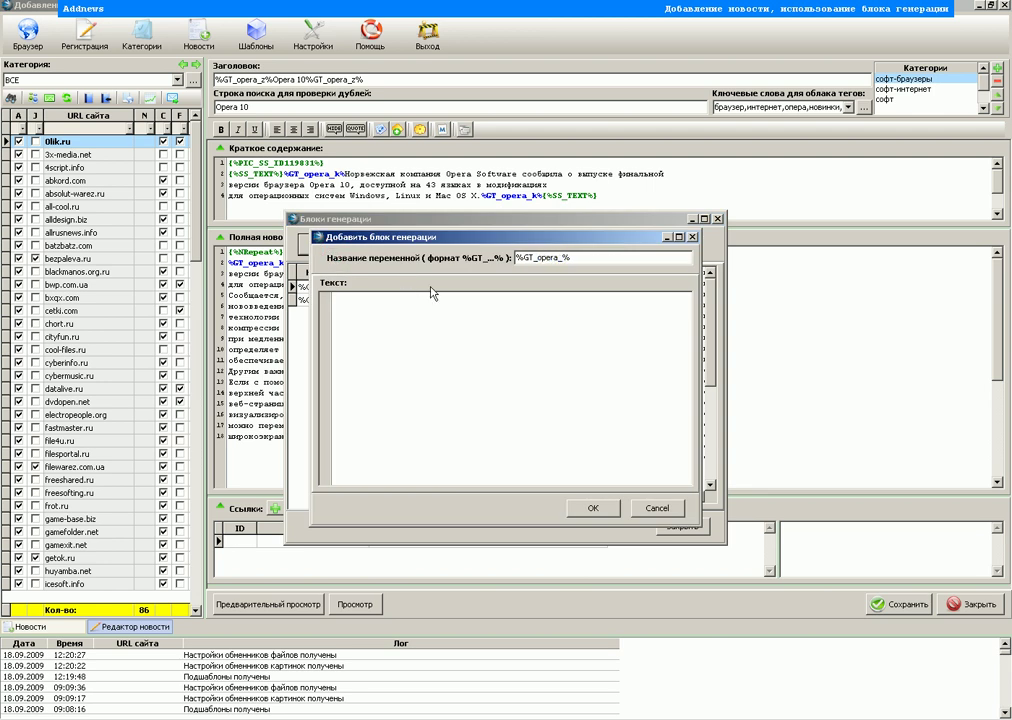
click(472, 368)
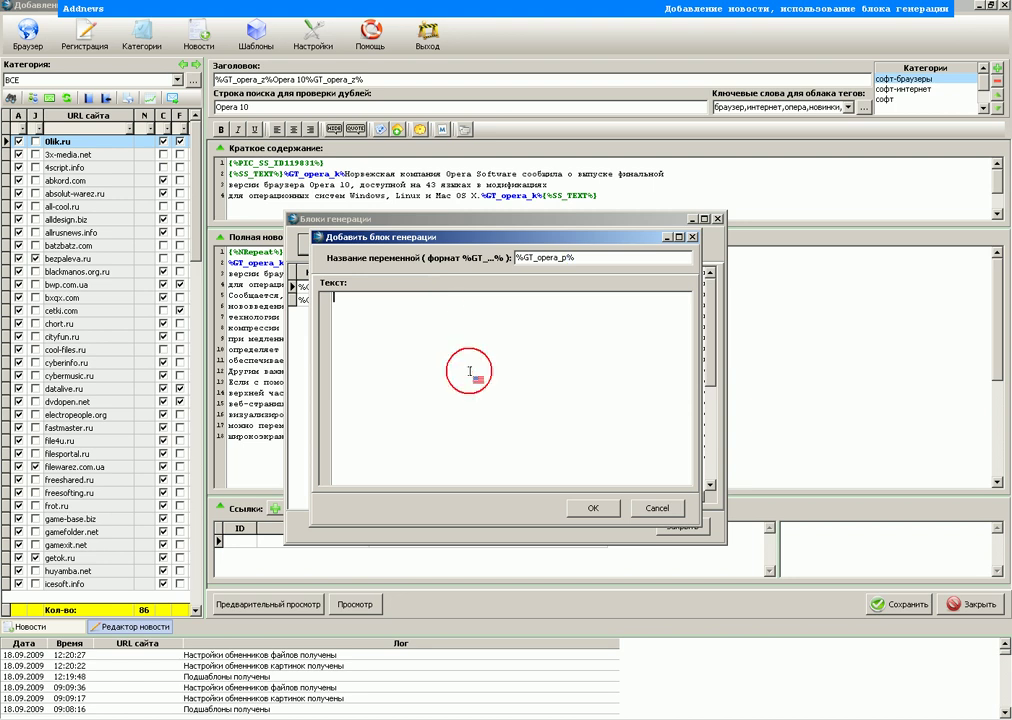
key(ctrl+v)
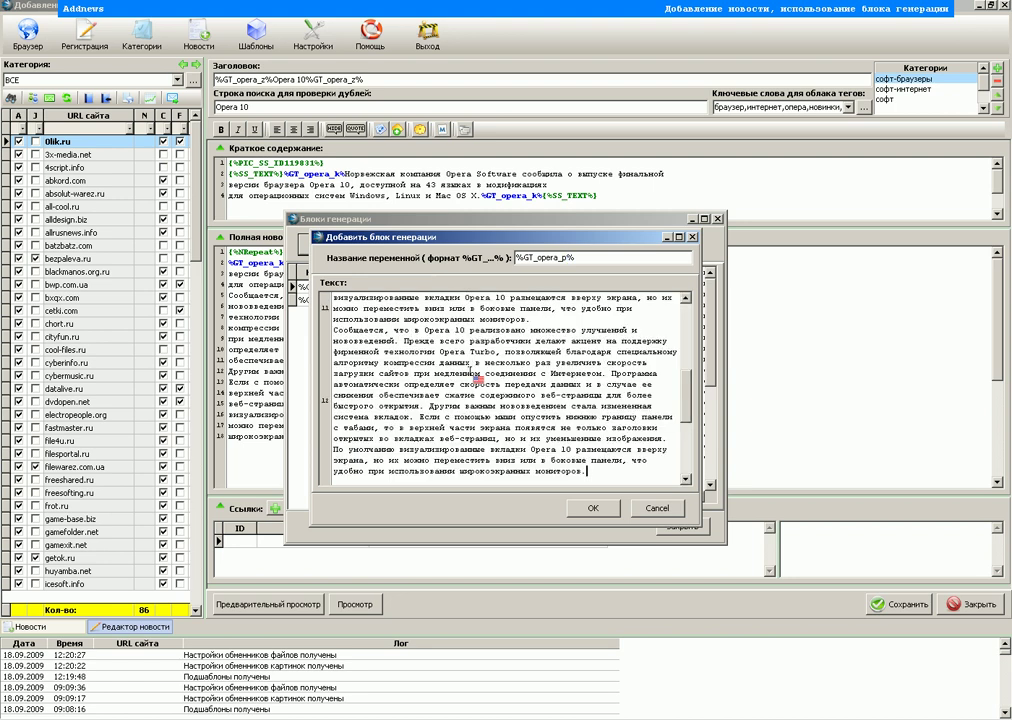
click(592, 508)
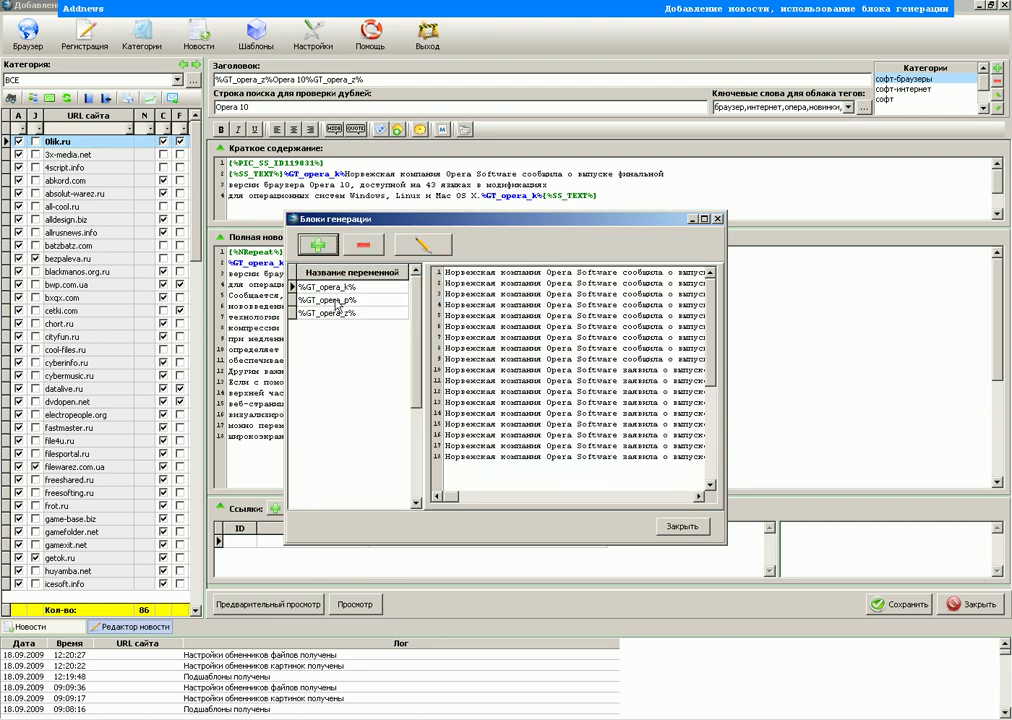
- Copy the variable name %GT_opera_p% and insert it at the end and the start of the "Сообщается, что в Opera 10" paragraph in the full news
right_click(337, 305)
click(360, 312)
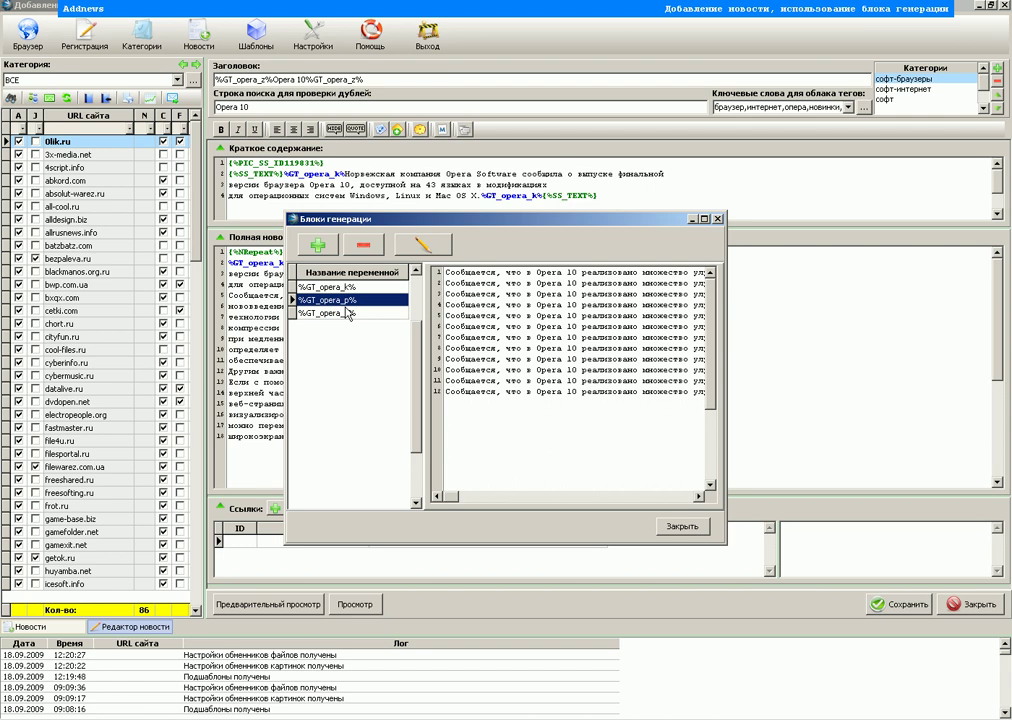
click(691, 530)
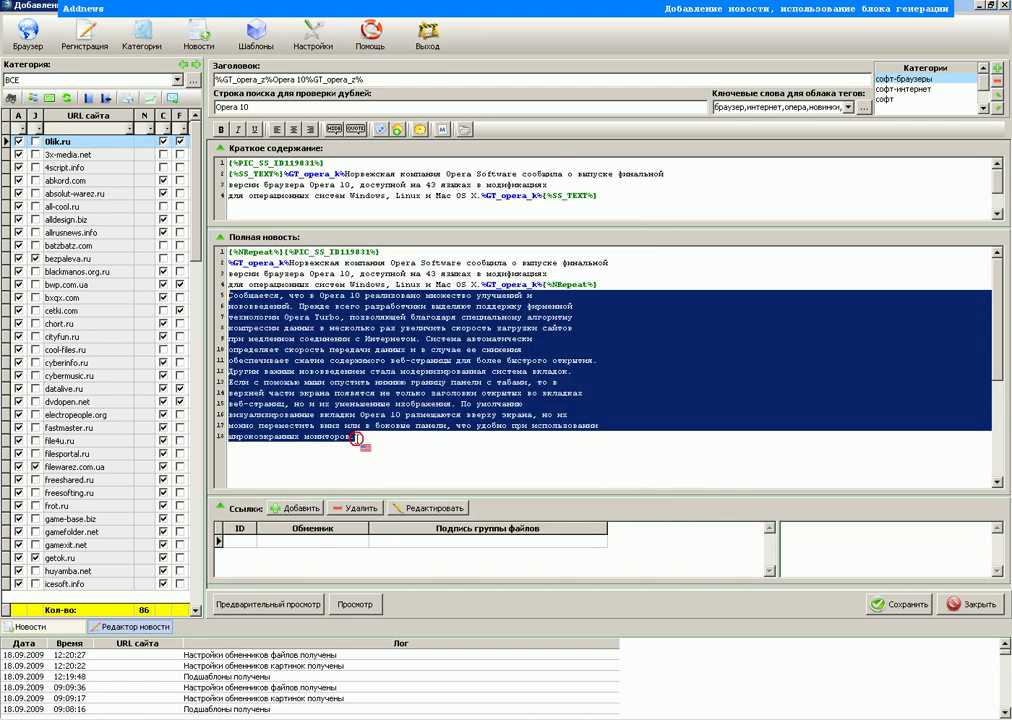
click(357, 438)
key(ctrl+v)
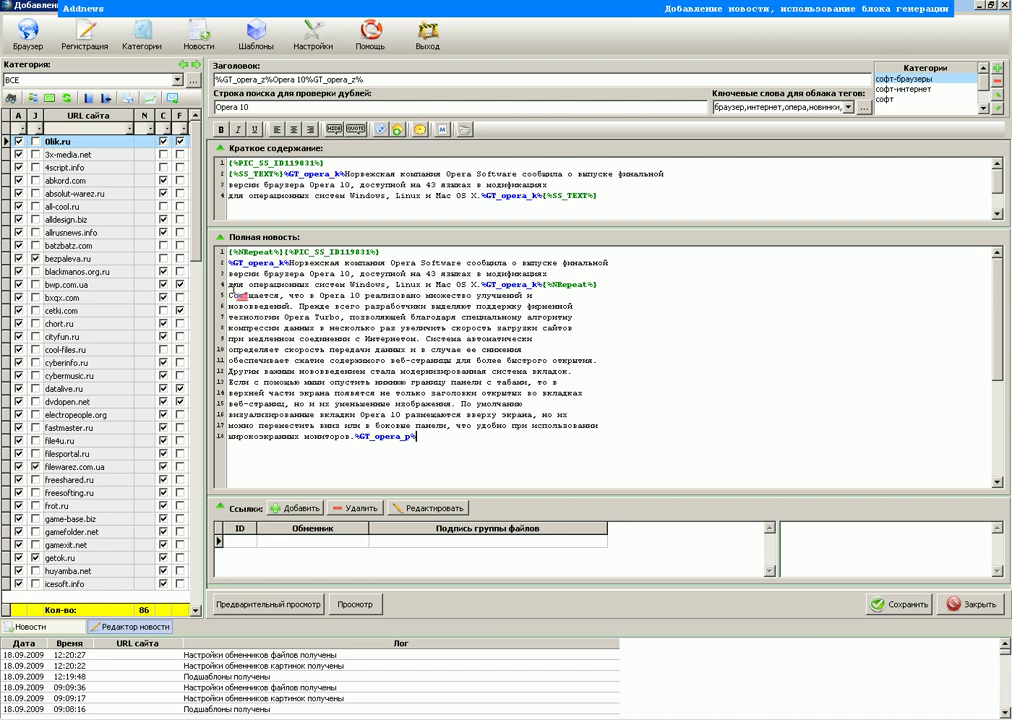
click(230, 296)
key(ctrl+v)
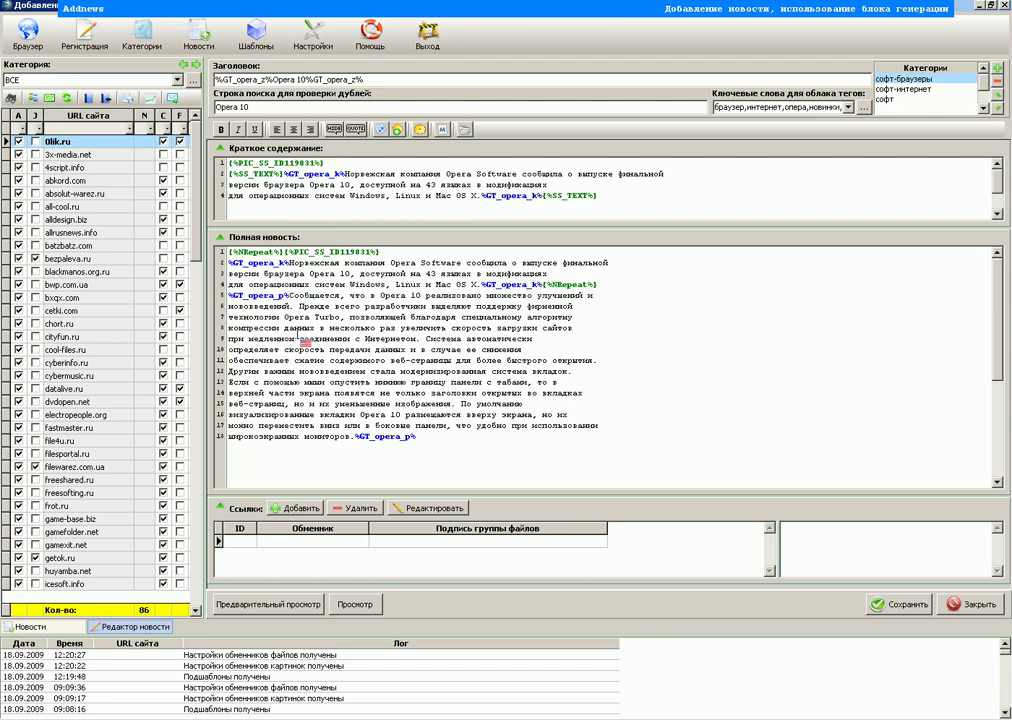
- Copy the text from "Описание:" to "Таблэтка: Не требуется" in Notepad to the end of the full news in Addnews
key(alt+Tab)
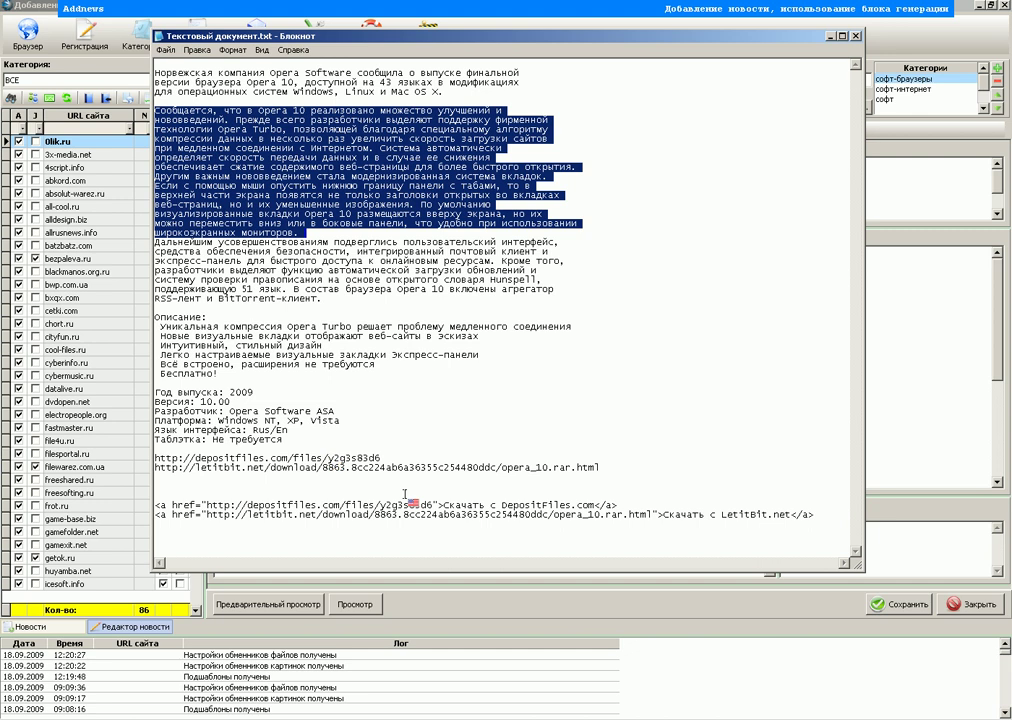
click(281, 440)
drag(281, 440, 146, 322)
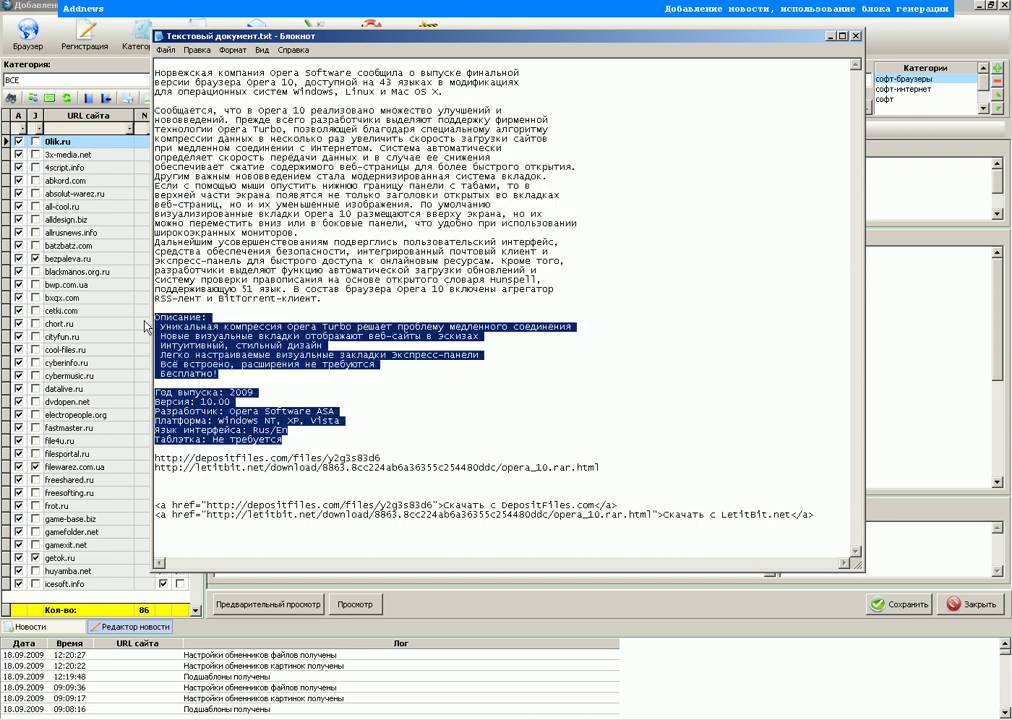
key(alt+Tab)
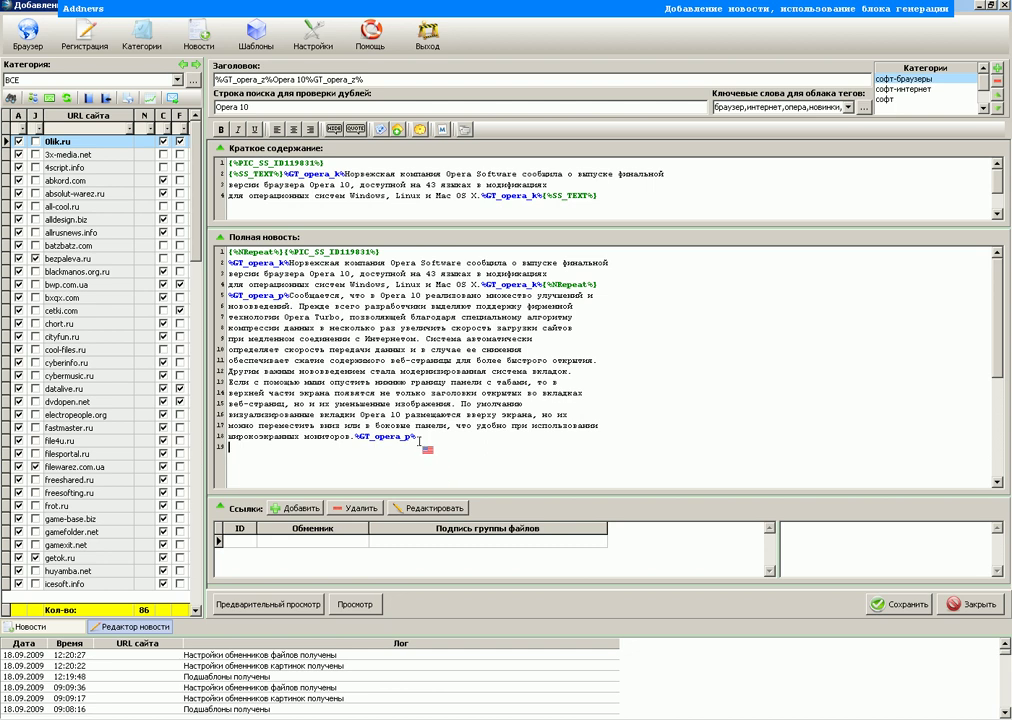
key(ctrl+v)
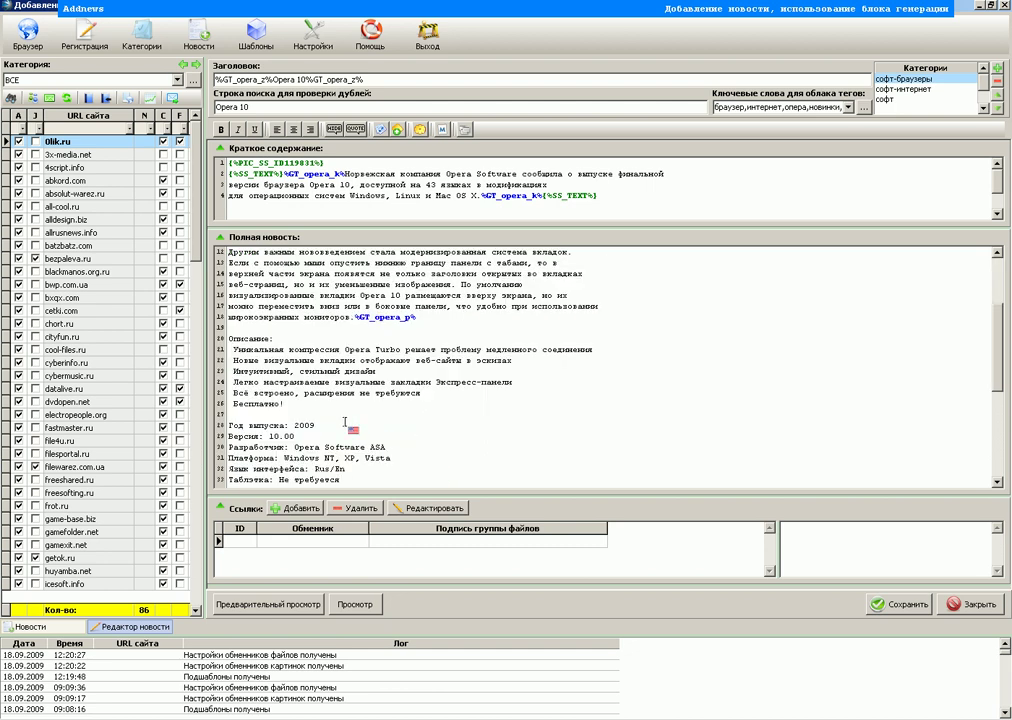
- Insert picture 119830 on the blank line above "Описание:" in the full news
right_click(233, 327)
click(270, 383)
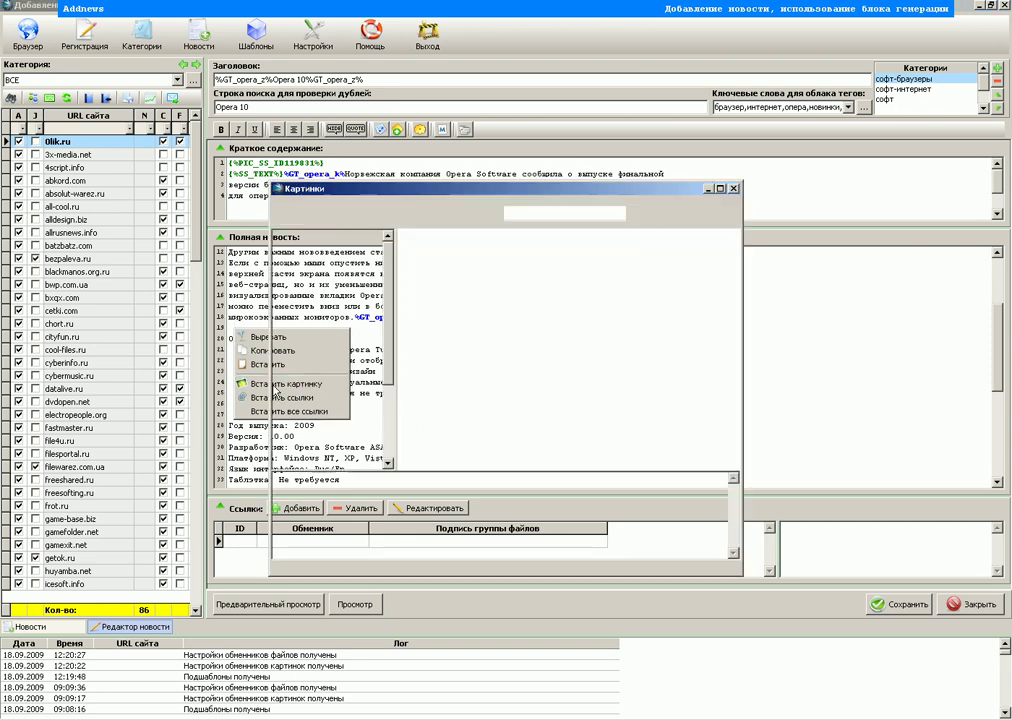
click(295, 320)
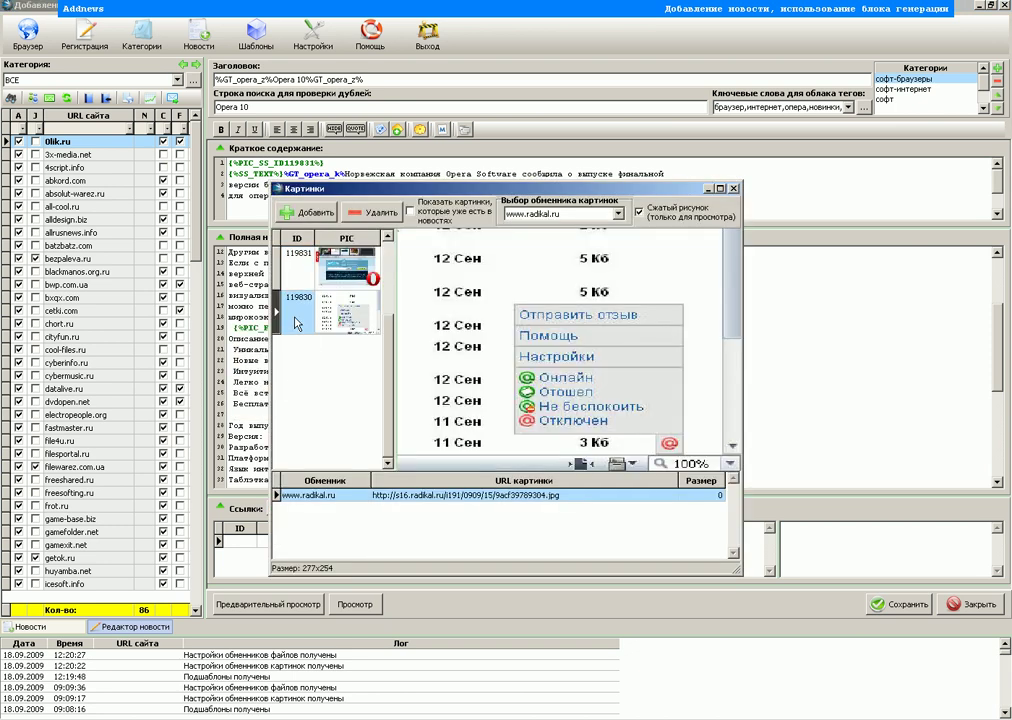
click(733, 188)
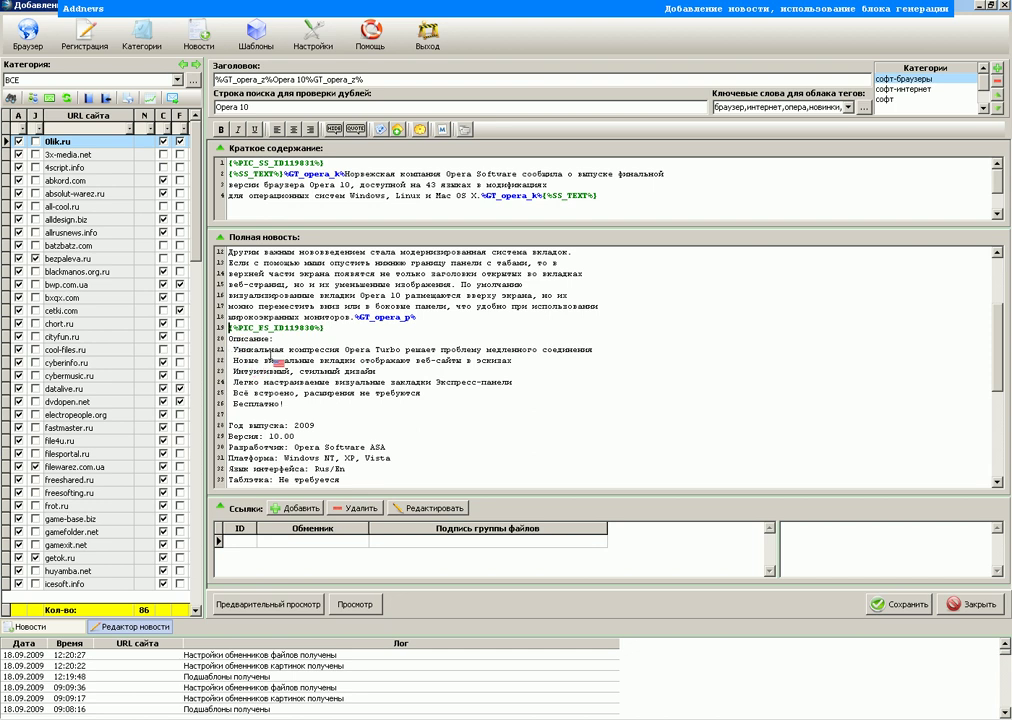
- Make the labels "Год выпуска:", "Версия:", "Разработчик:" and "Платформа:" bold in the full news
scroll(268, 350, down, 1)
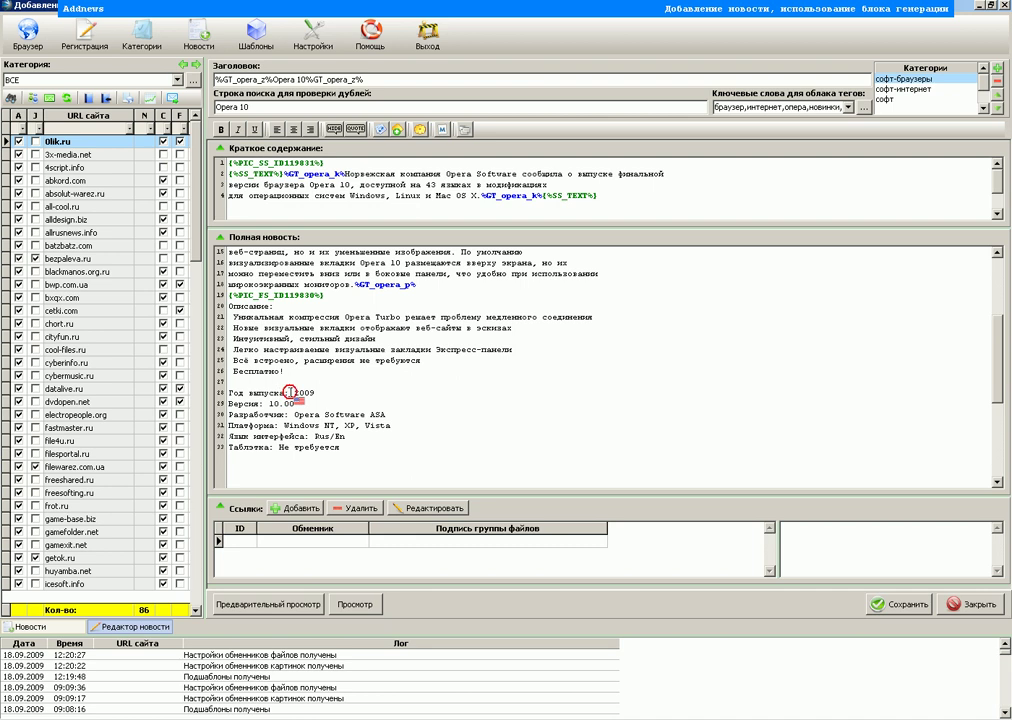
drag(289, 392, 229, 393)
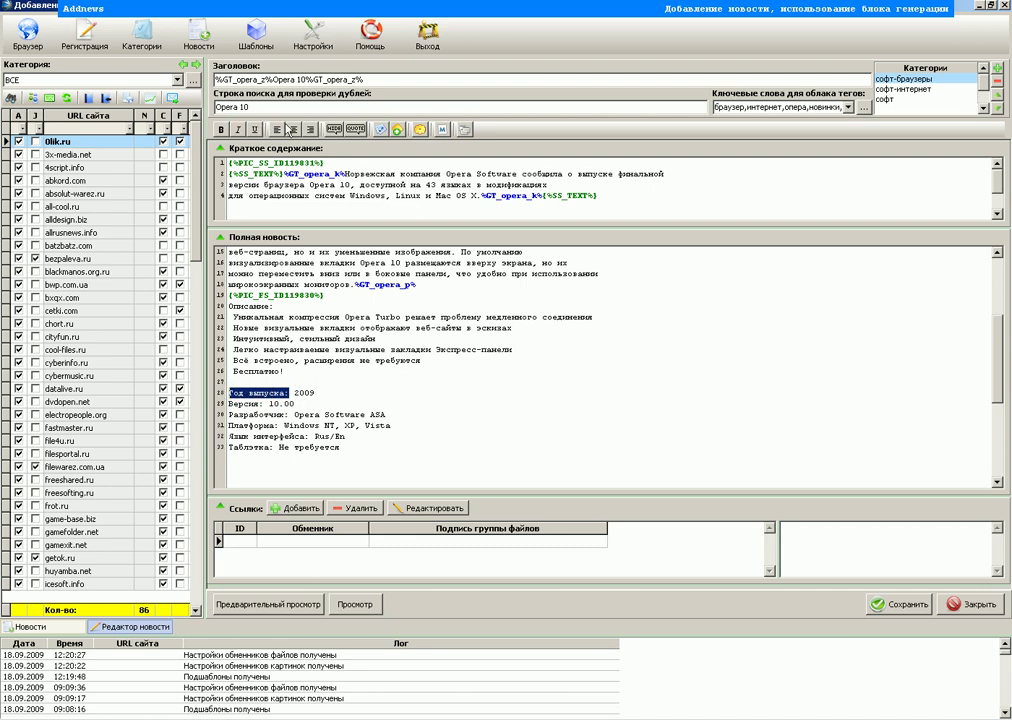
click(221, 130)
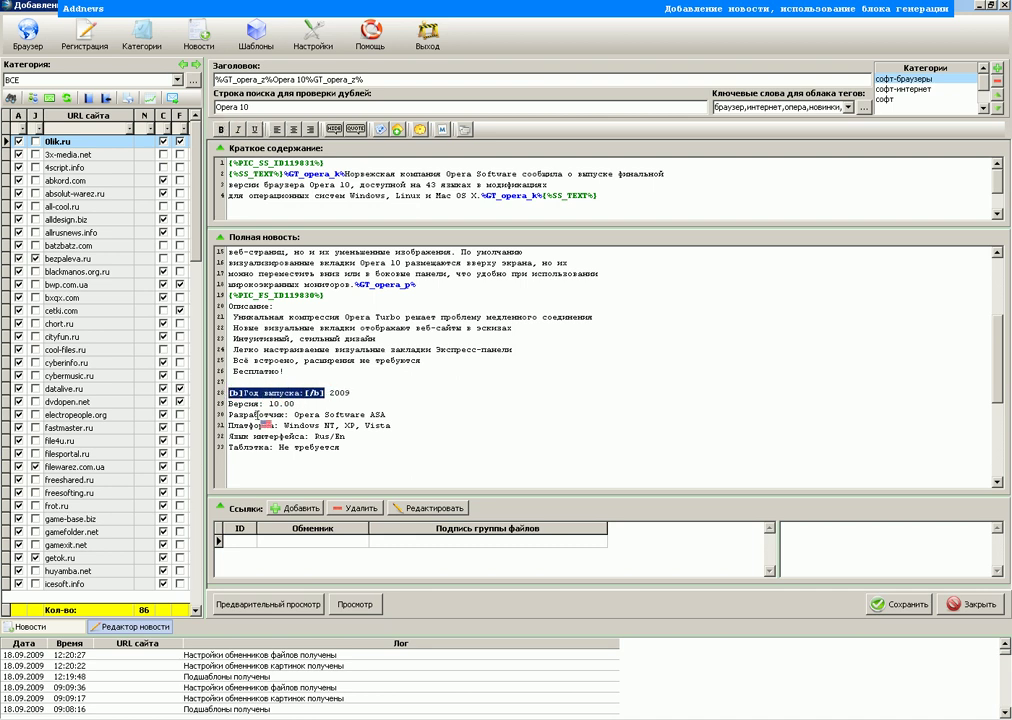
mouse_move(258, 404)
mouse_down()
mouse_move(229, 404)
mouse_move(244, 408)
mouse_up()
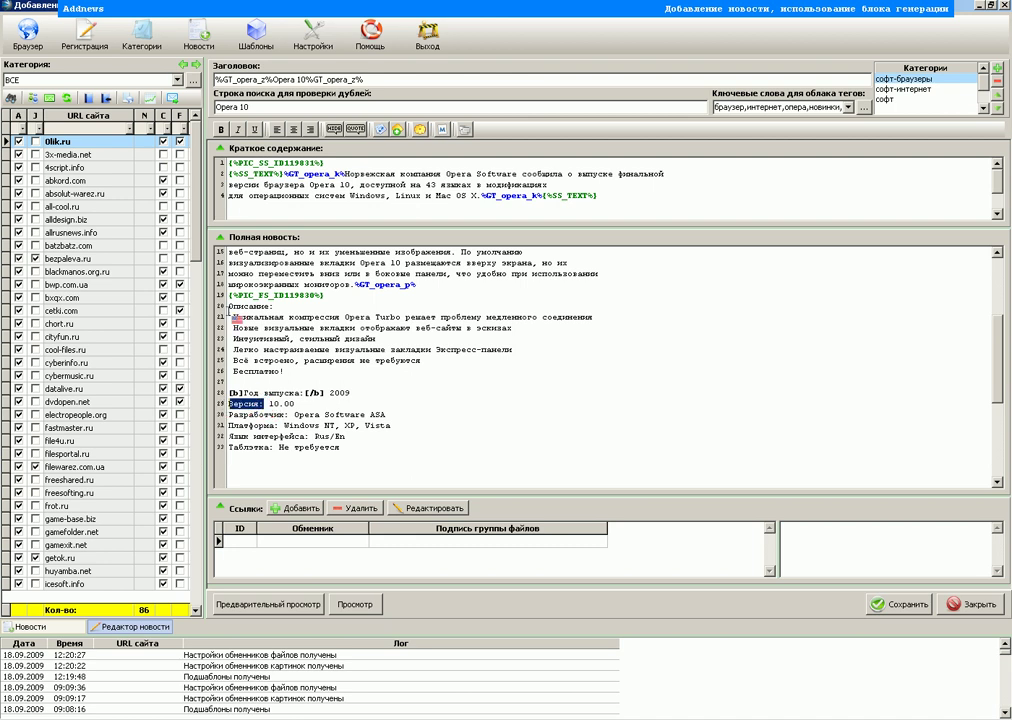
click(221, 130)
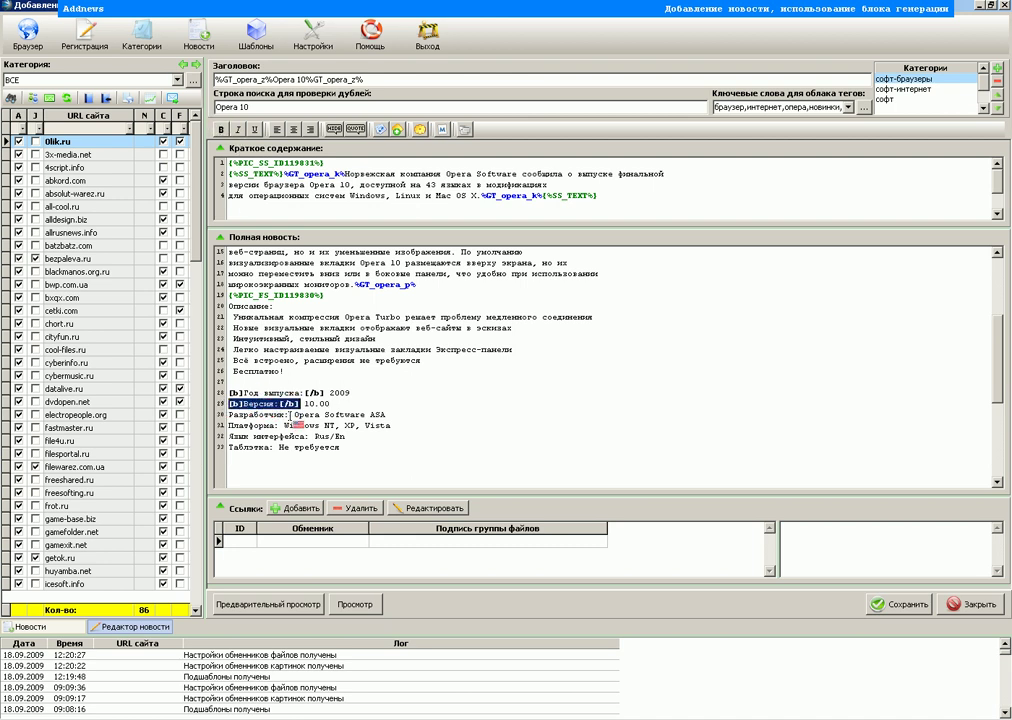
drag(289, 414, 229, 425)
click(221, 130)
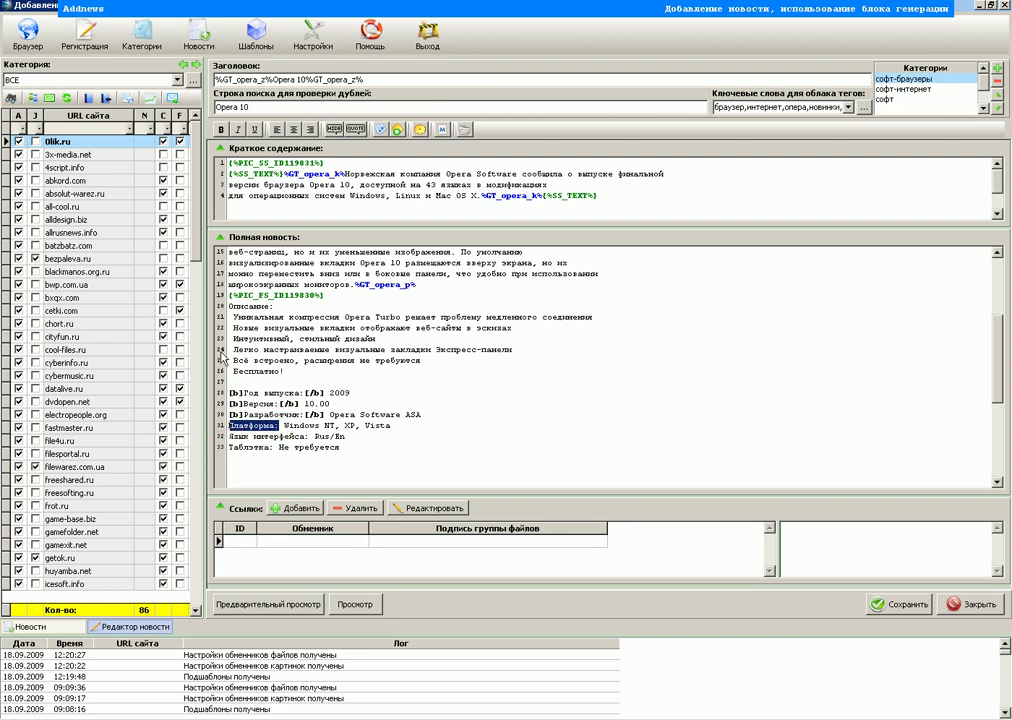
click(221, 130)
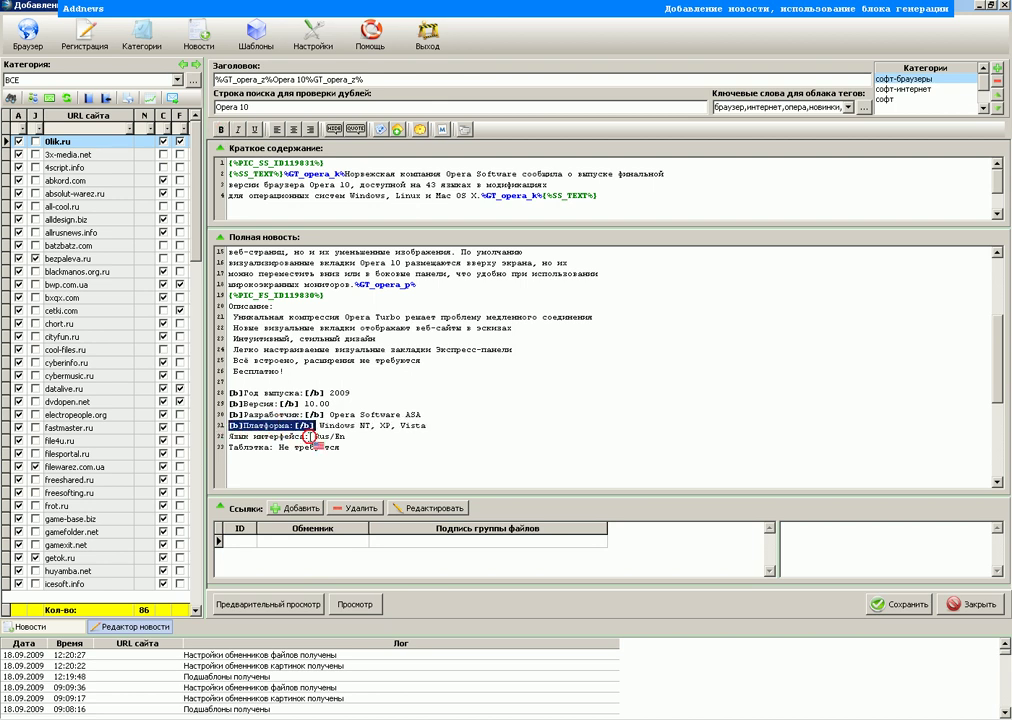
- Make the labels "Язык интерфейса:" and "Таблэтка:" bold in the full news
drag(337, 437, 229, 426)
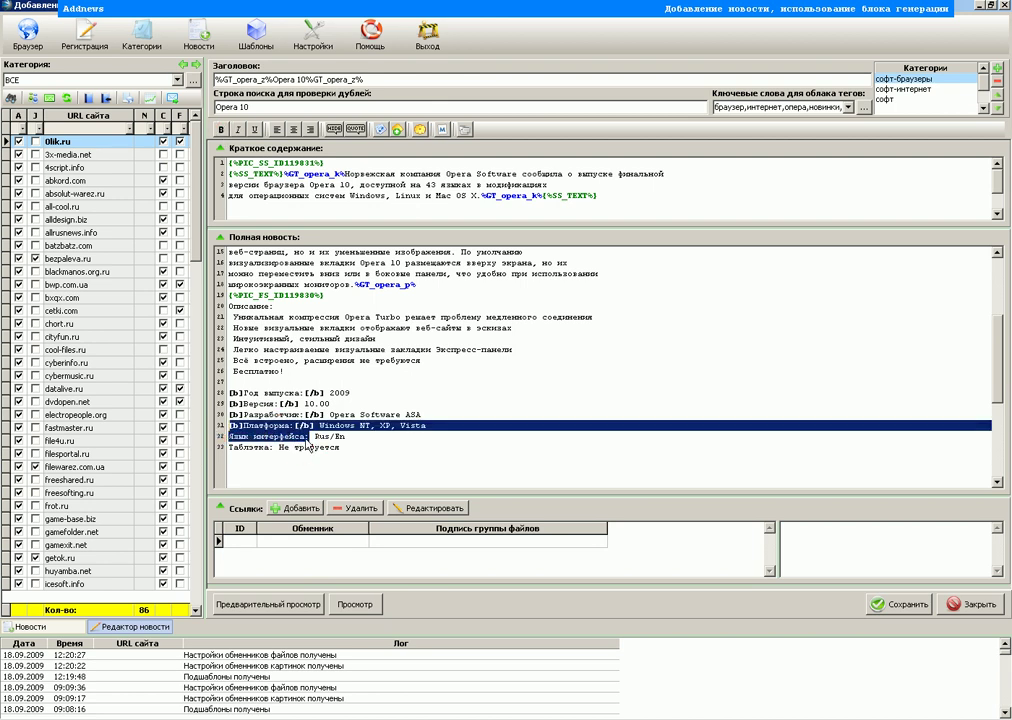
drag(312, 437, 230, 438)
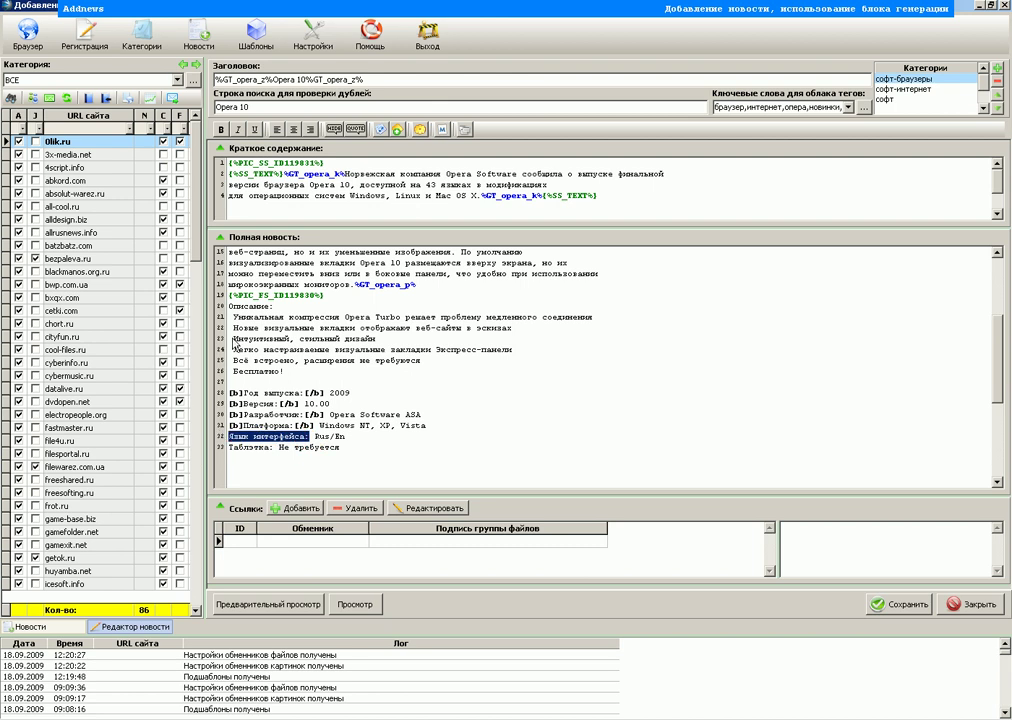
click(221, 131)
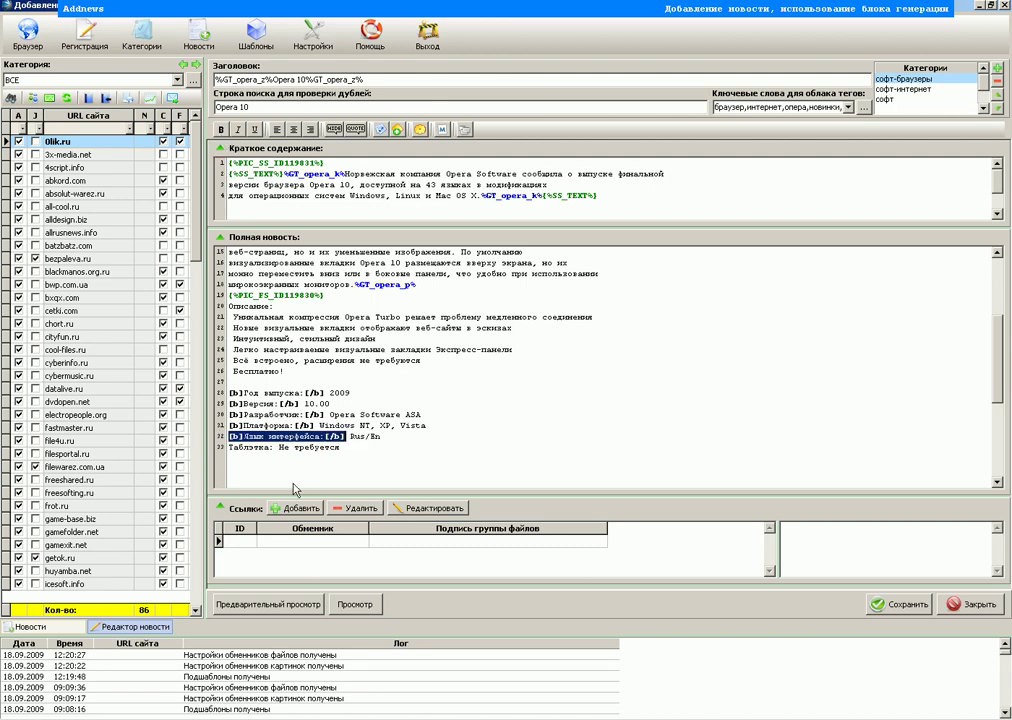
click(273, 449)
drag(273, 449, 229, 449)
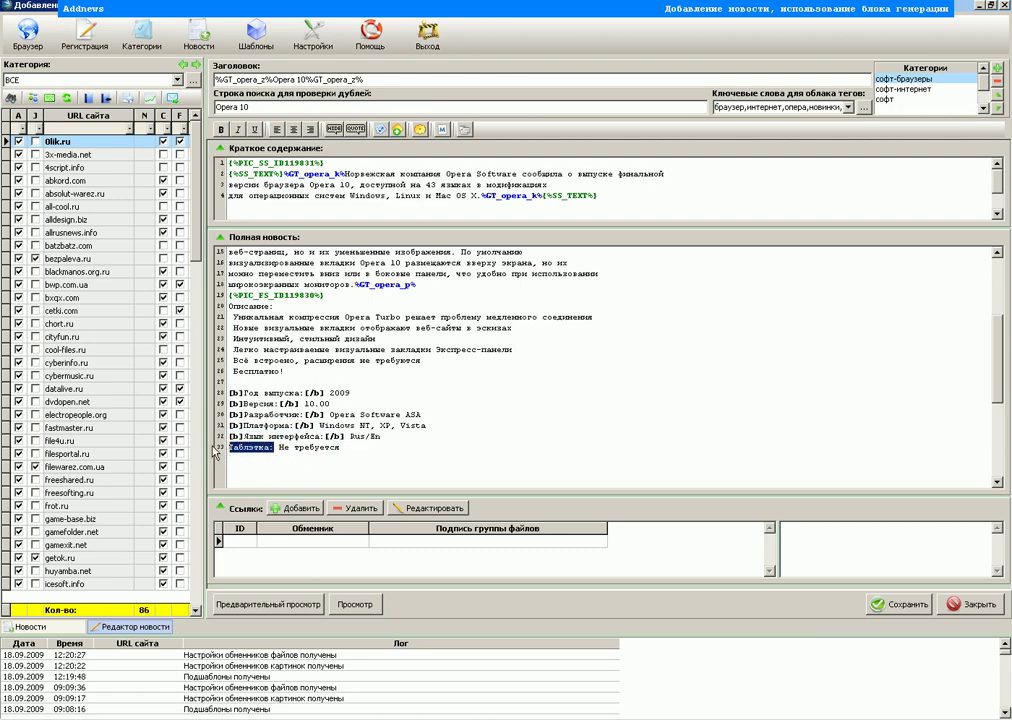
click(222, 131)
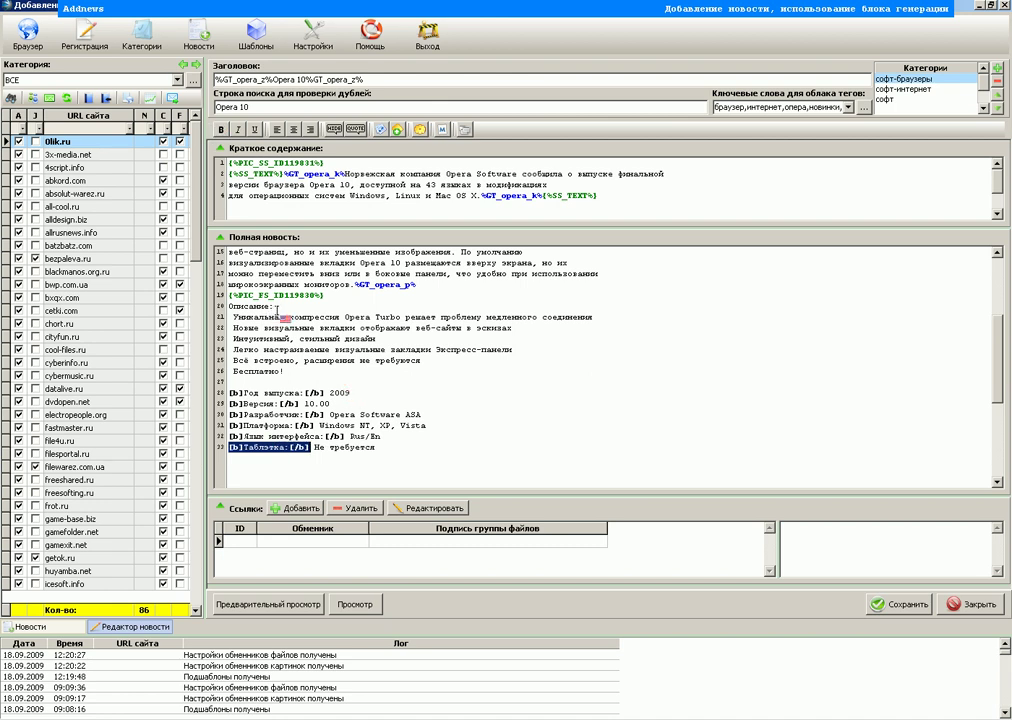
- Underline "Описание:" in the full news and left-align the block from that heading through "Таблэтка: Не требуется"
drag(273, 306, 229, 306)
click(254, 130)
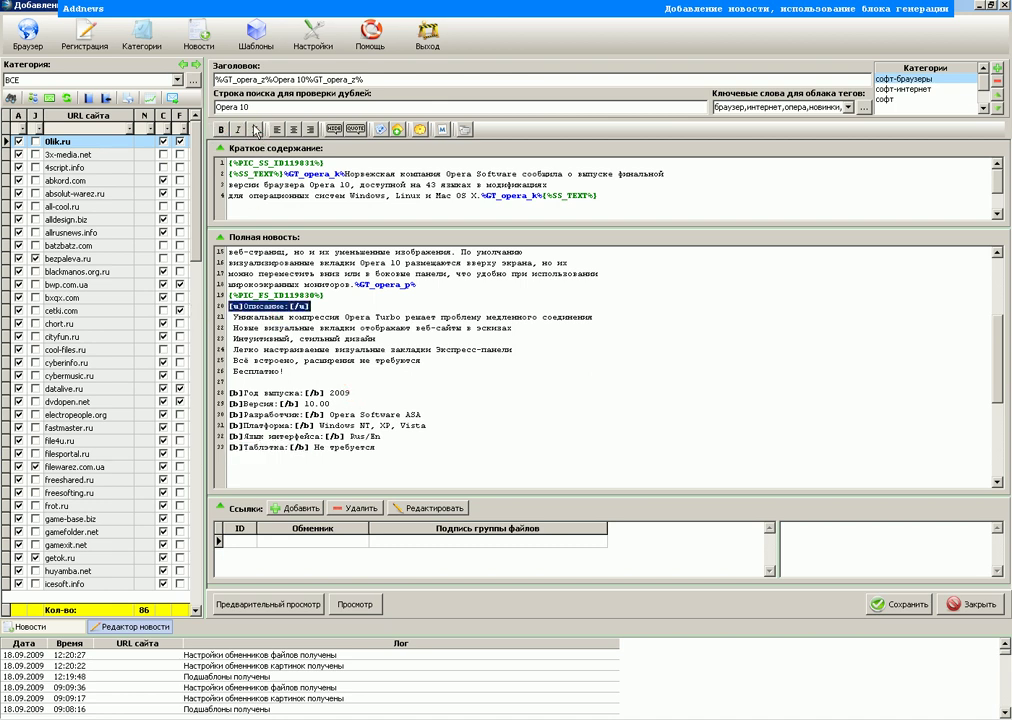
drag(327, 458, 219, 316)
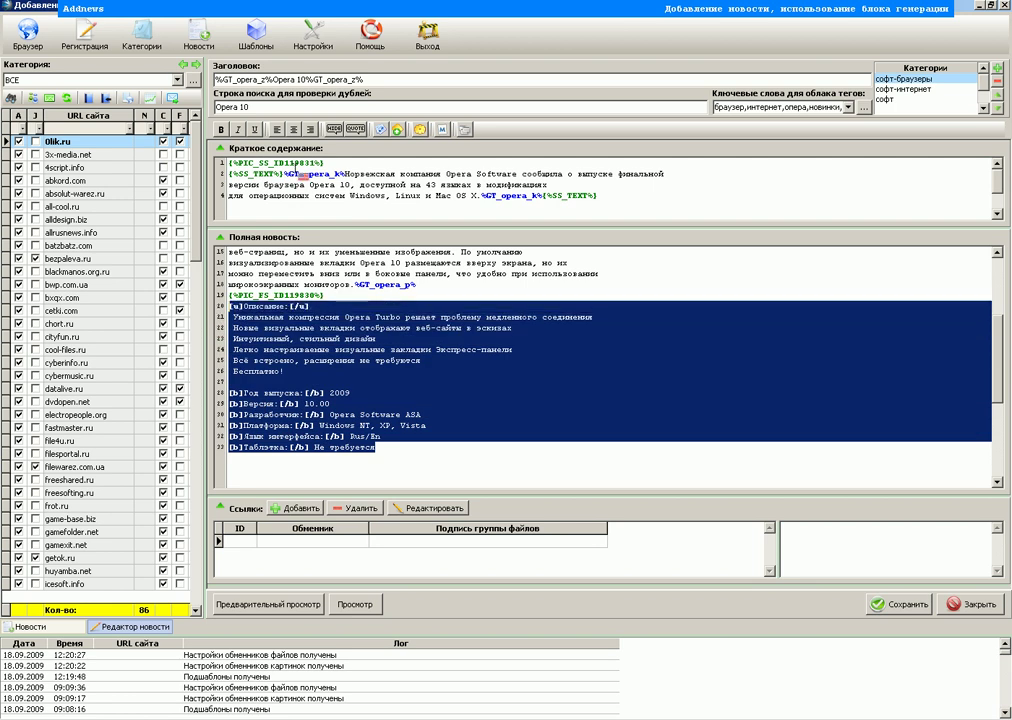
click(279, 131)
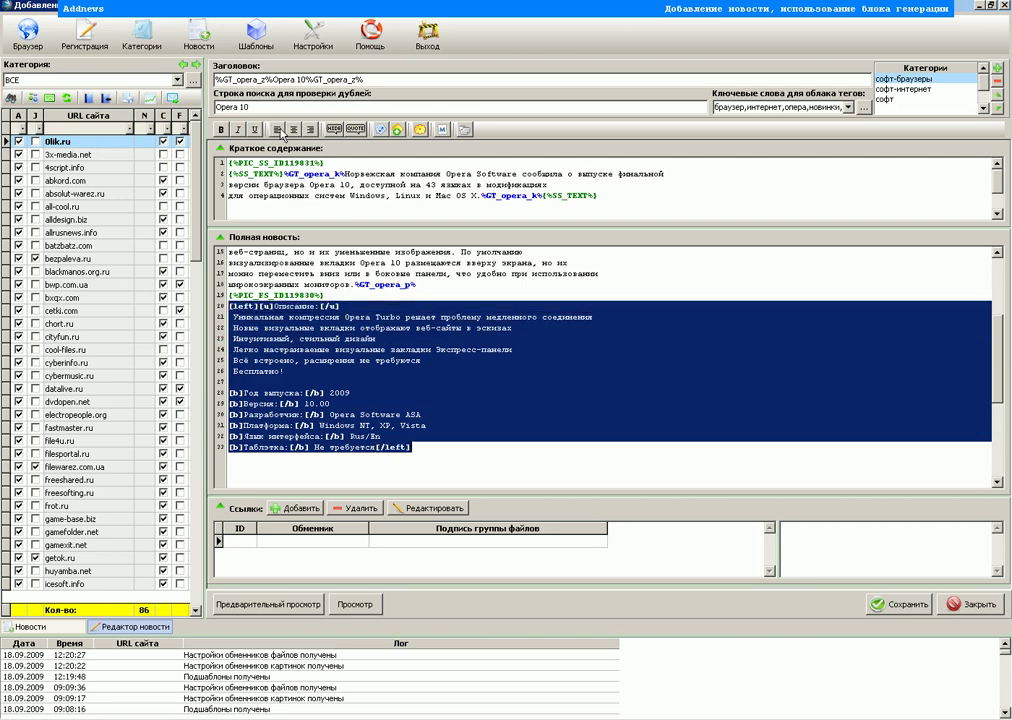
click(412, 393)
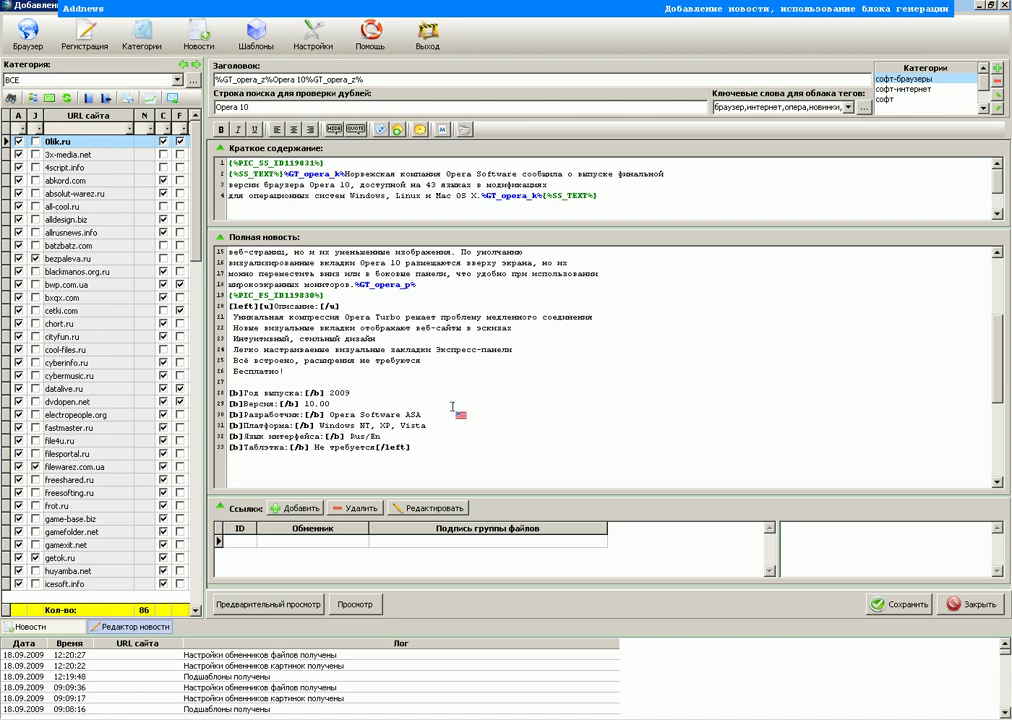
- Copy the full-news text alignment variable {%FS_TEXT%} from the template factory and insert it at the start and end of the "Сообщается" paragraph
scroll(451, 407, up, 3)
scroll(453, 407, up, 2)
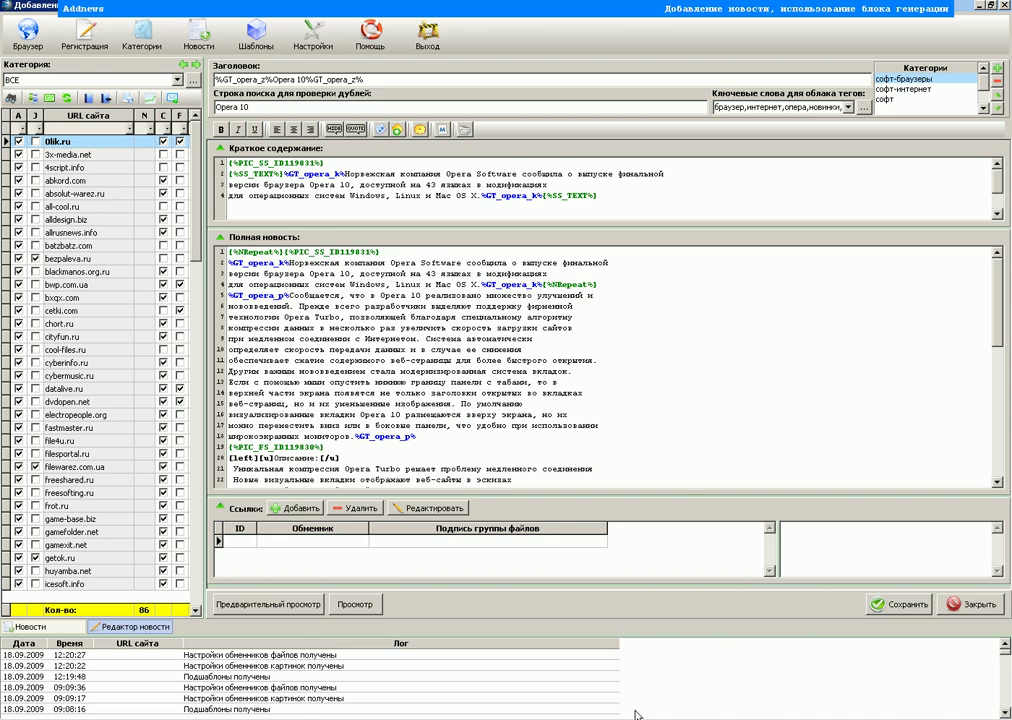
key(F1)
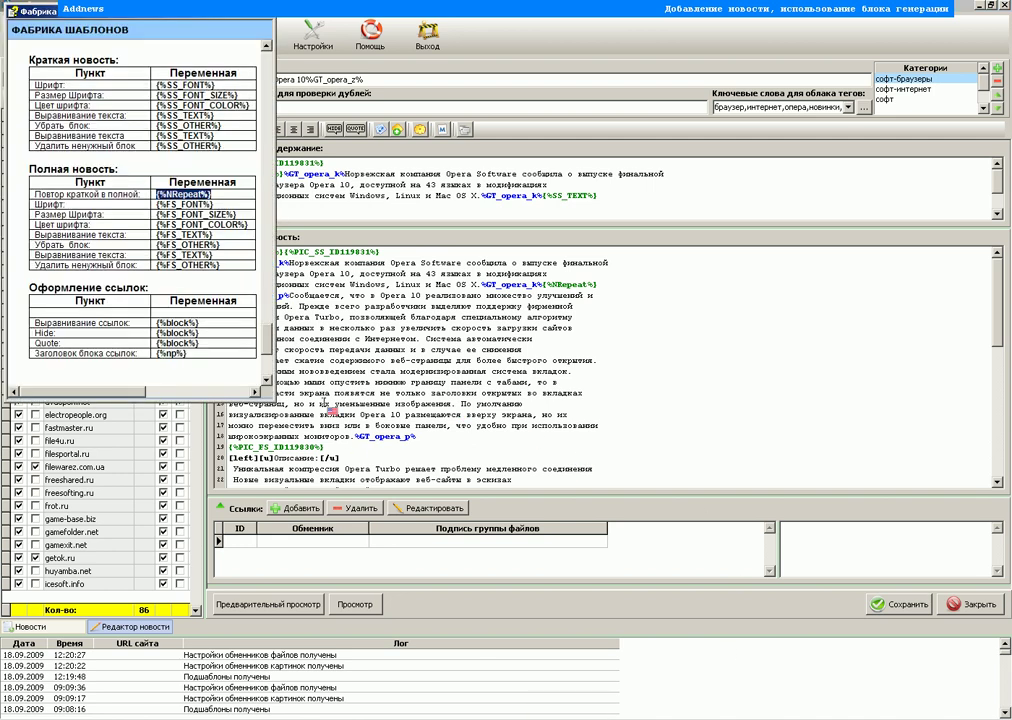
click(216, 236)
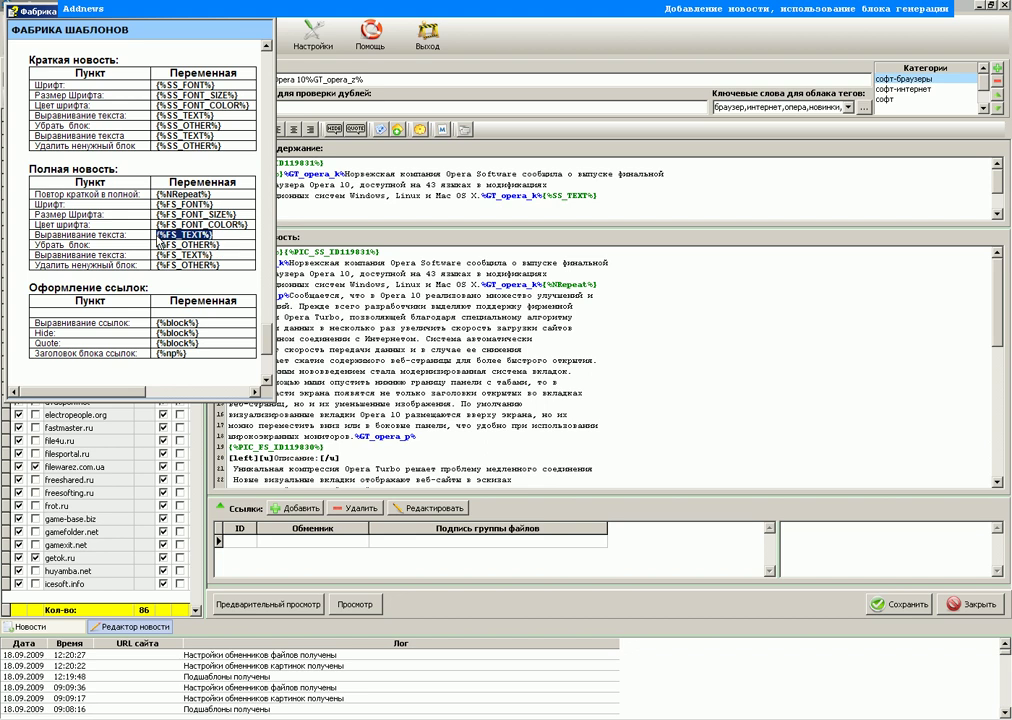
key(Escape)
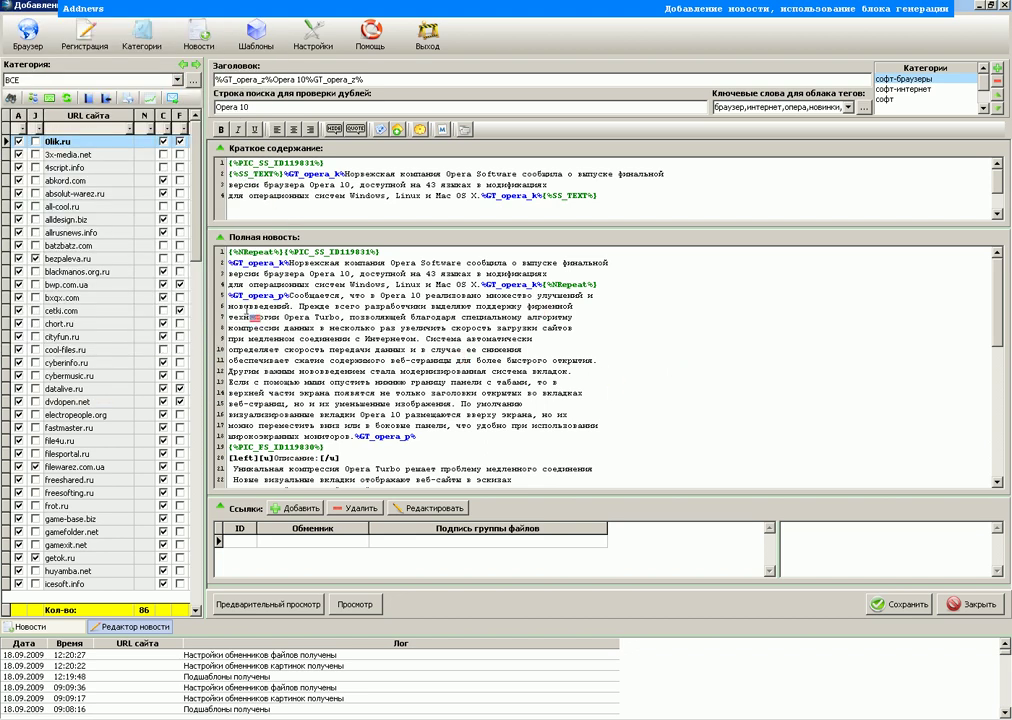
click(238, 306)
text({%FS_TEXT%})
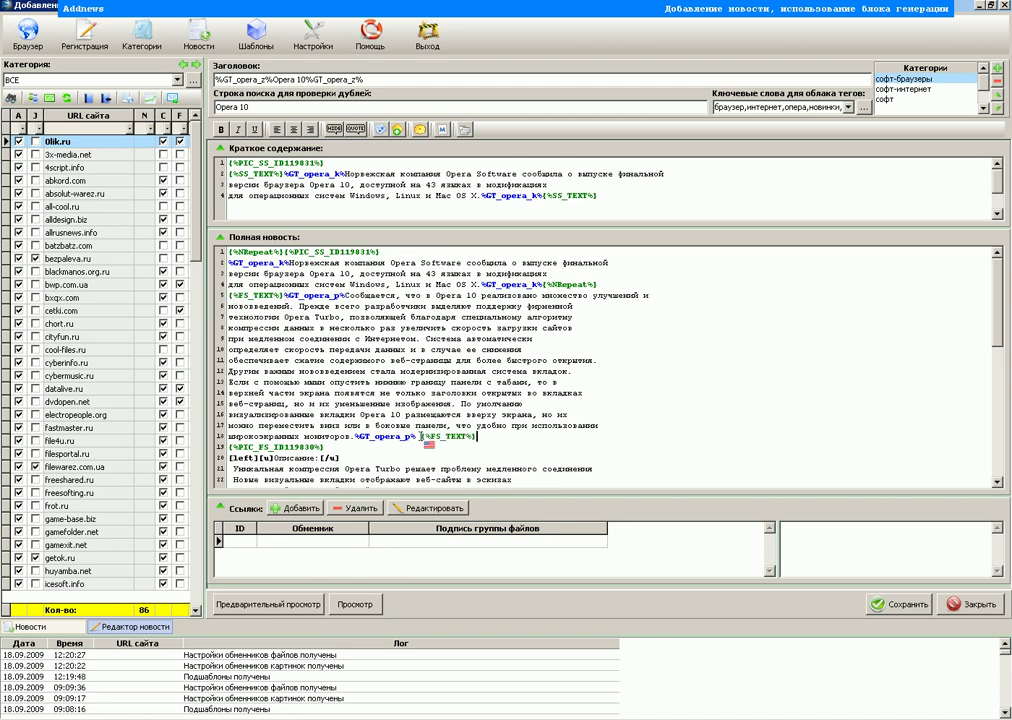
click(418, 437)
text({%FS_TEXT%})
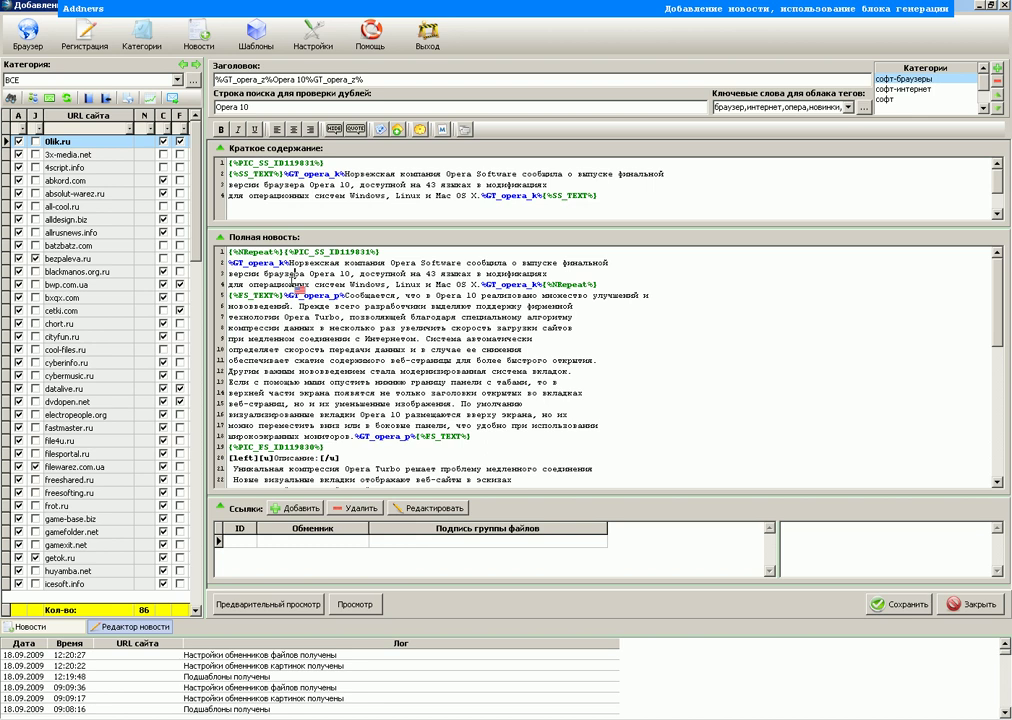
- Compare the repeated block between the {%NRepeat%} variables in the full news with the short content
click(529, 307)
drag(598, 285, 229, 252)
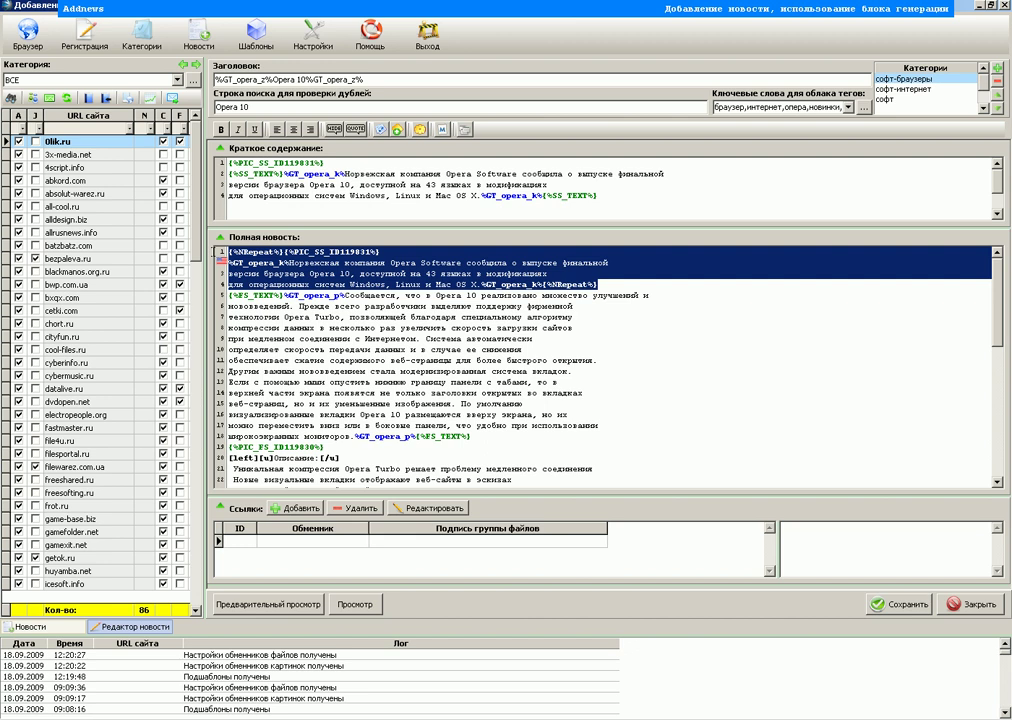
click(491, 273)
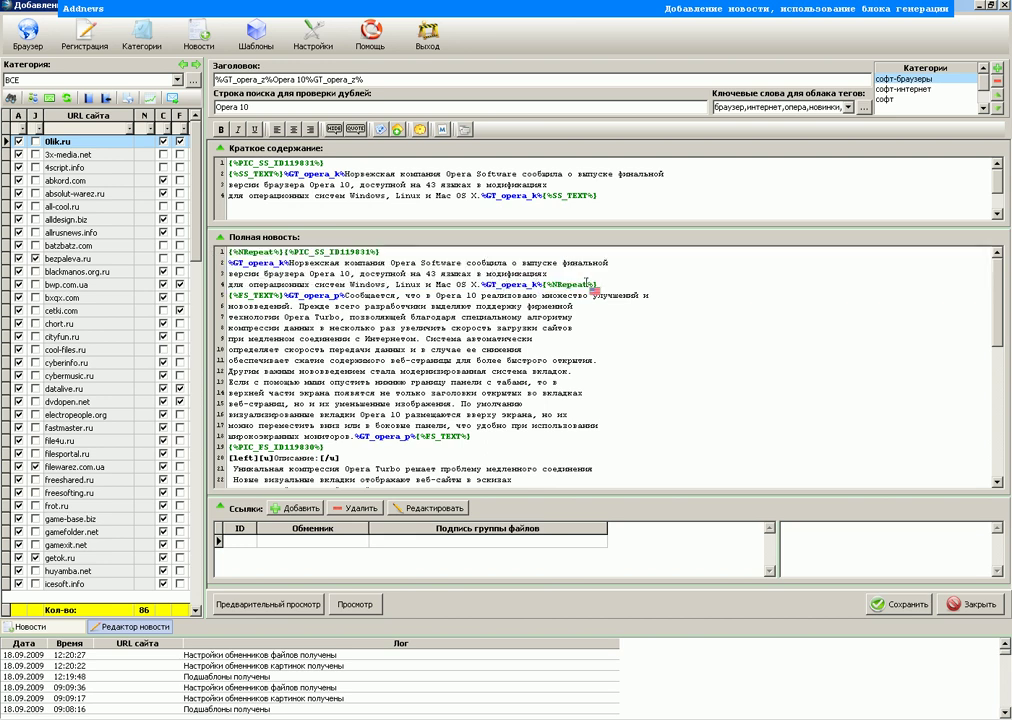
click(599, 285)
text([)
drag(598, 196, 224, 163)
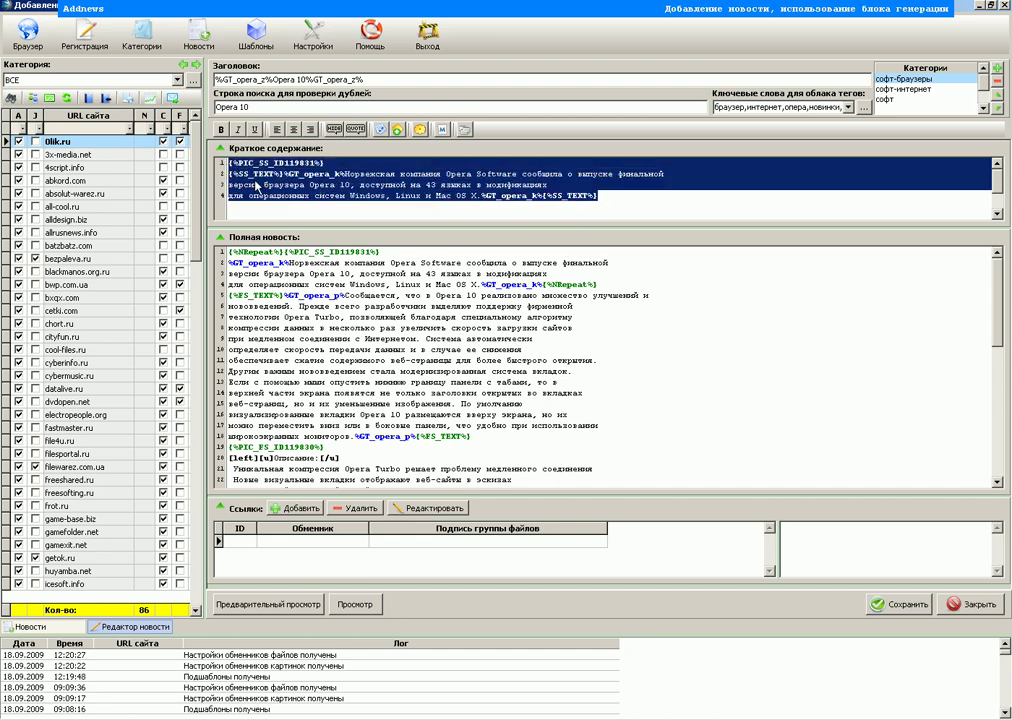
click(598, 285)
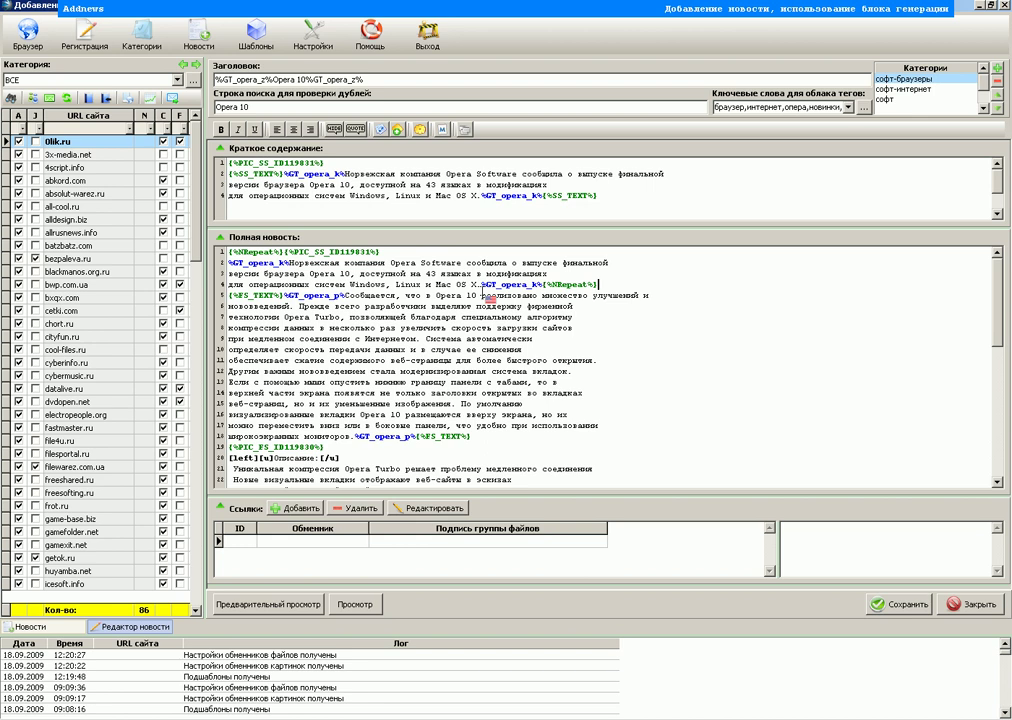
- Insert {%FS_TEXT%} between %GT_opera_k% and the closing {%NRepeat%} in the full news
click(541, 285)
drag(541, 285, 234, 268)
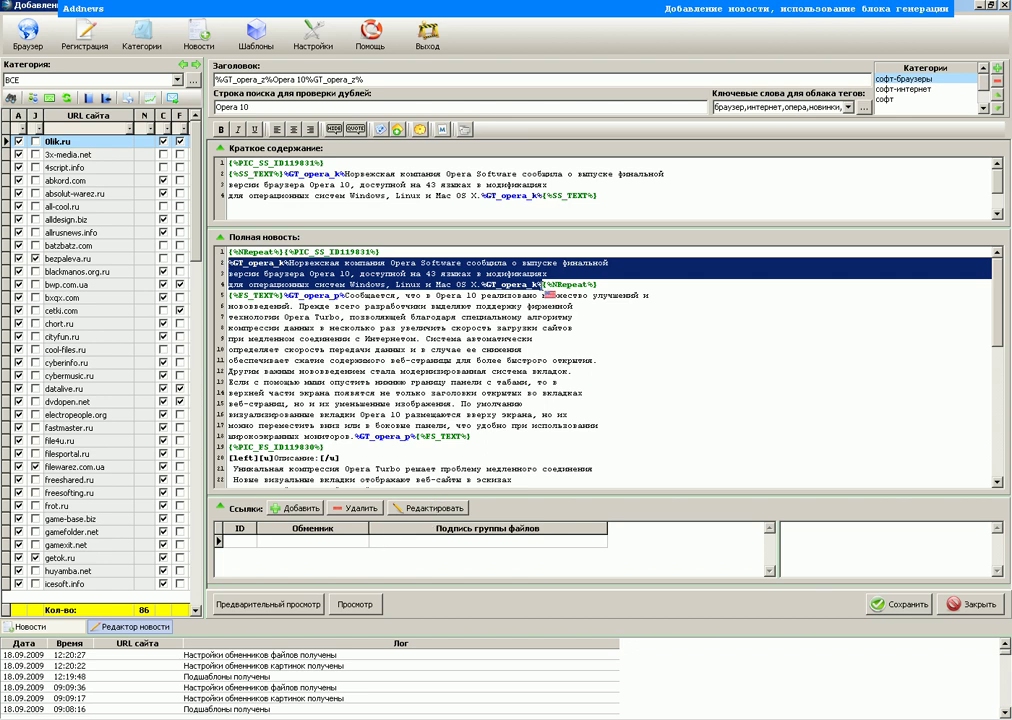
click(544, 285)
text({%FS_TEXT%})
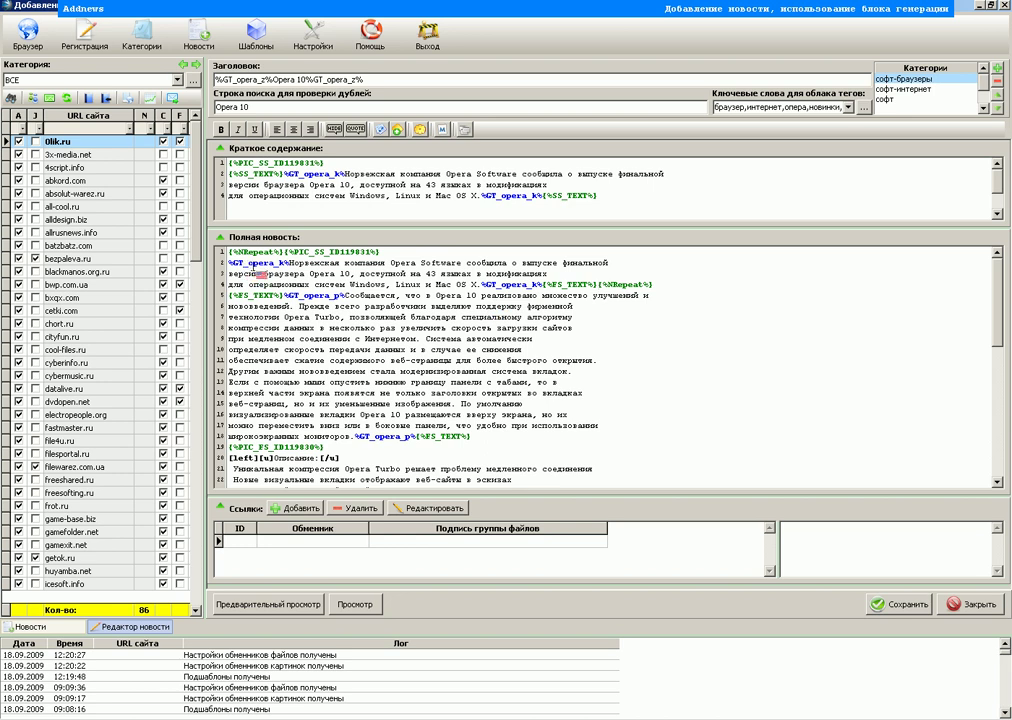
- Examine the description block's [left] and [/left] tags and the {%FS_TEXT%} variable above it in the full news
scroll(251, 273, down, 5)
drag(420, 440, 229, 414)
drag(351, 414, 211, 300)
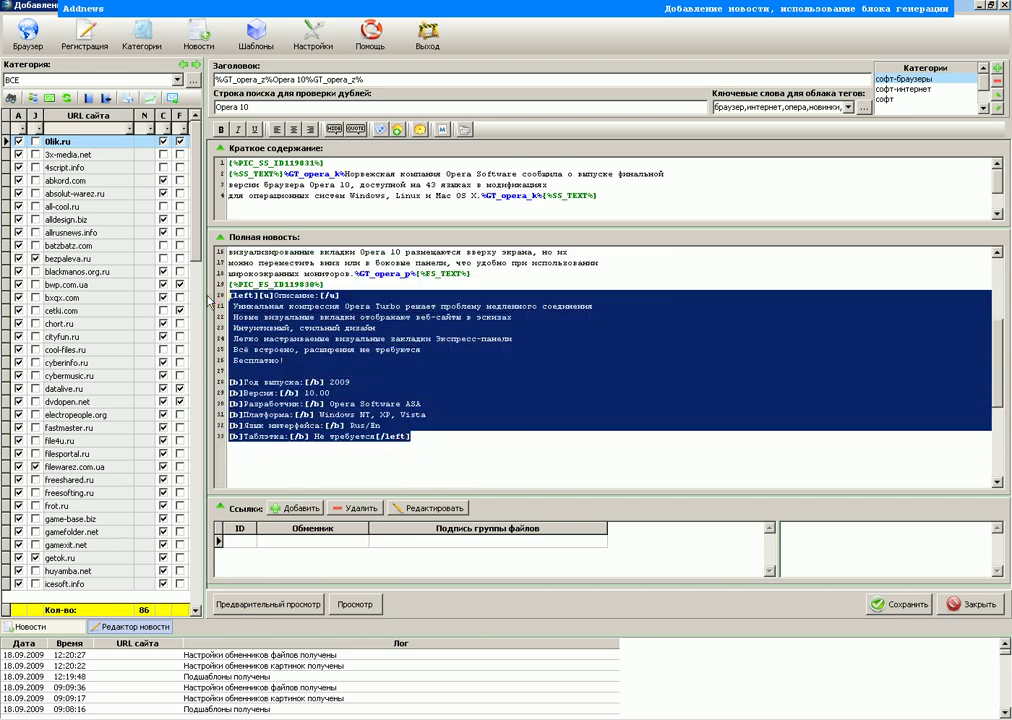
click(468, 274)
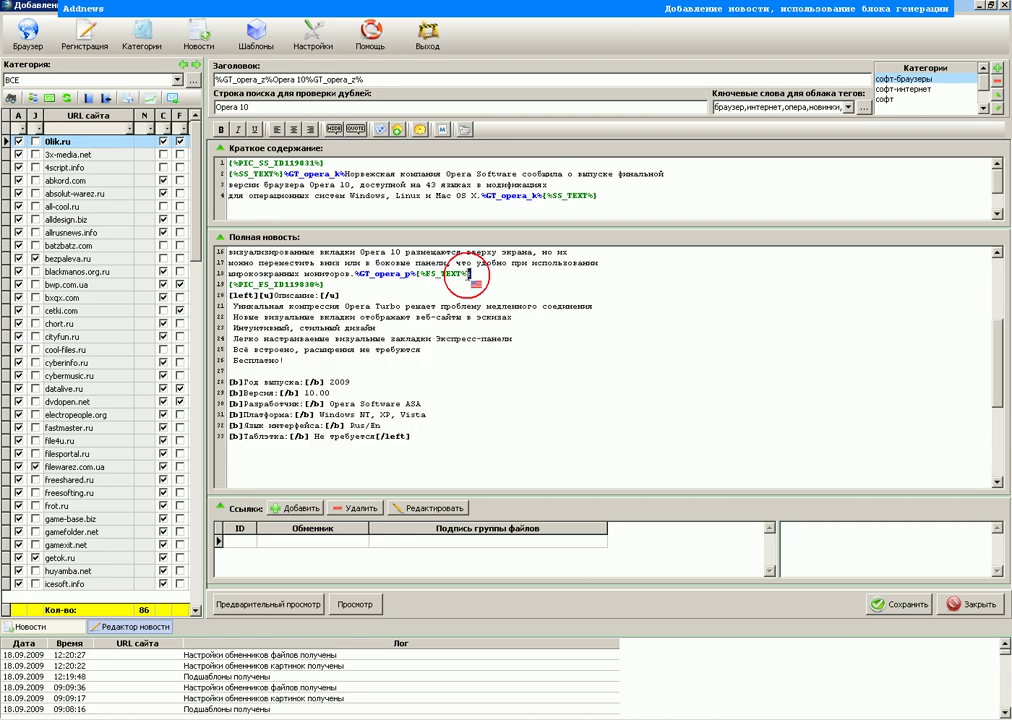
drag(468, 274, 418, 274)
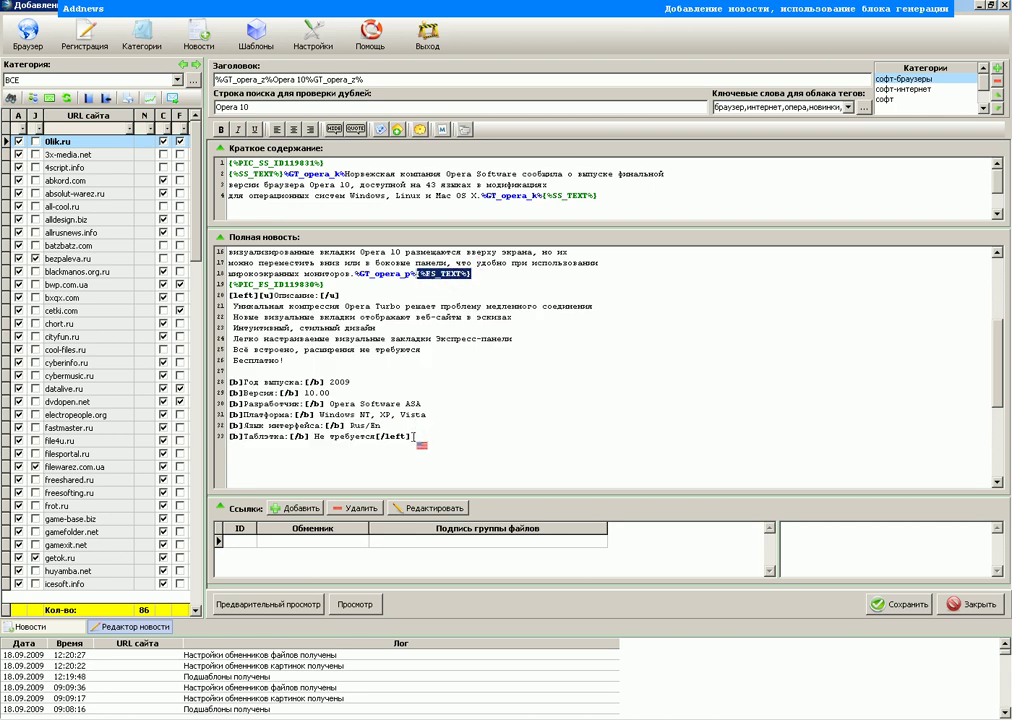
drag(412, 437, 378, 437)
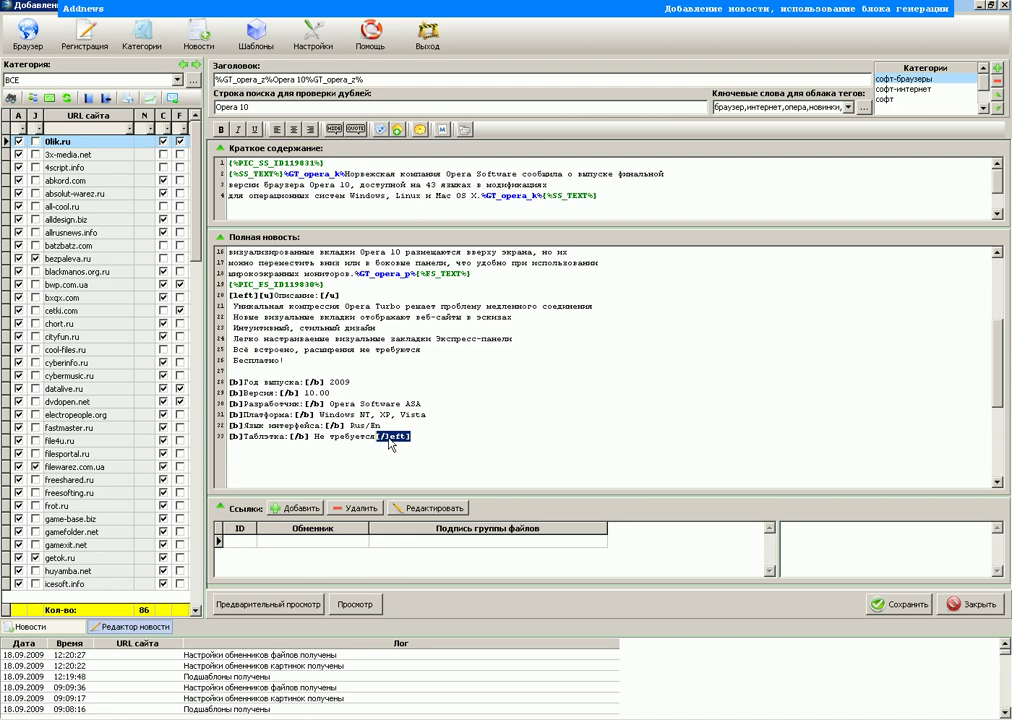
click(262, 296)
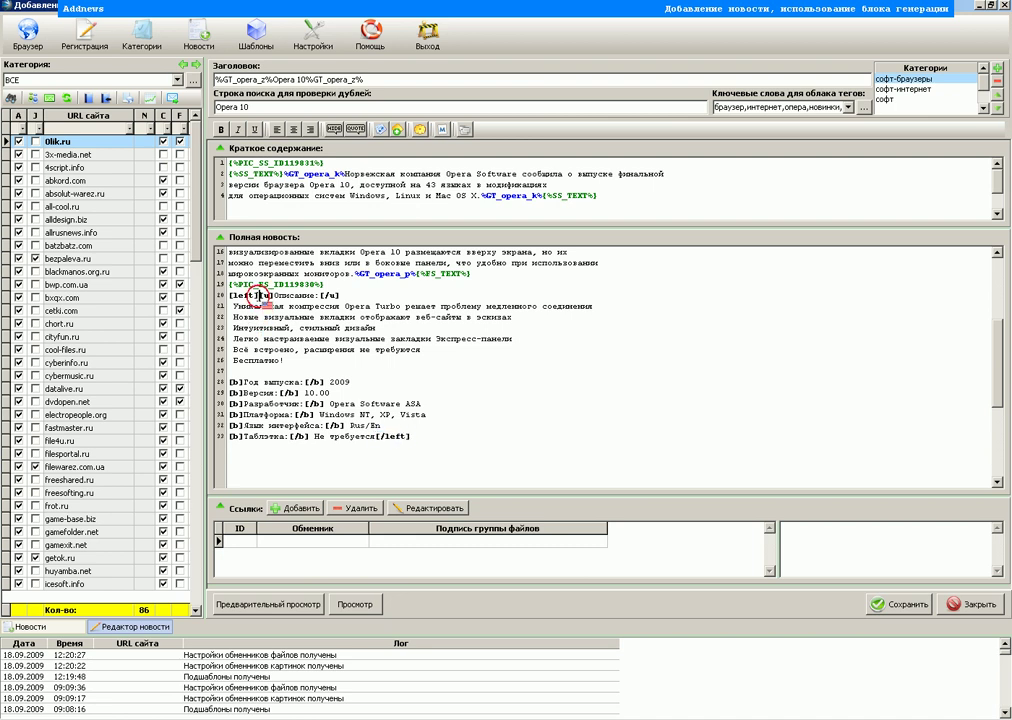
drag(262, 296, 230, 296)
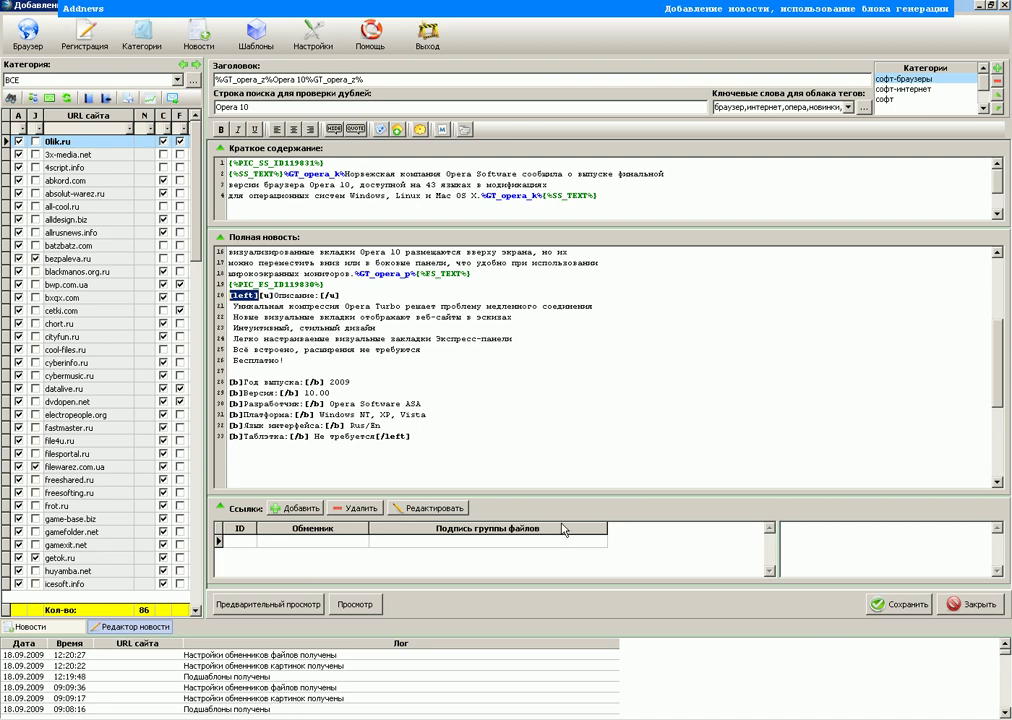
scroll(563, 530, down, 1)
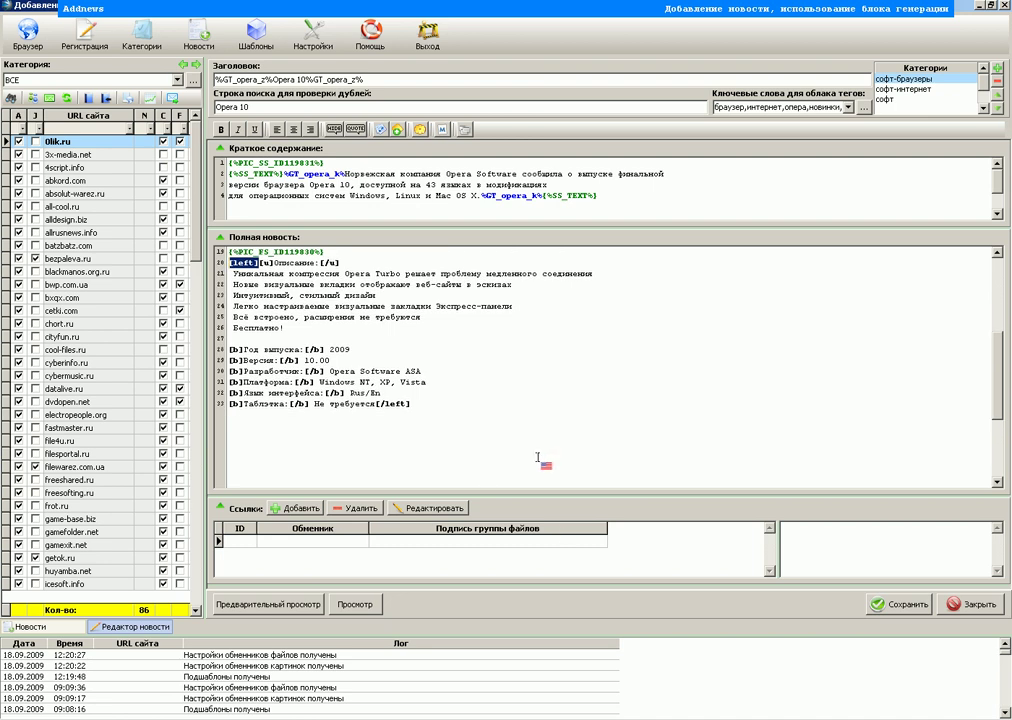
click(296, 510)
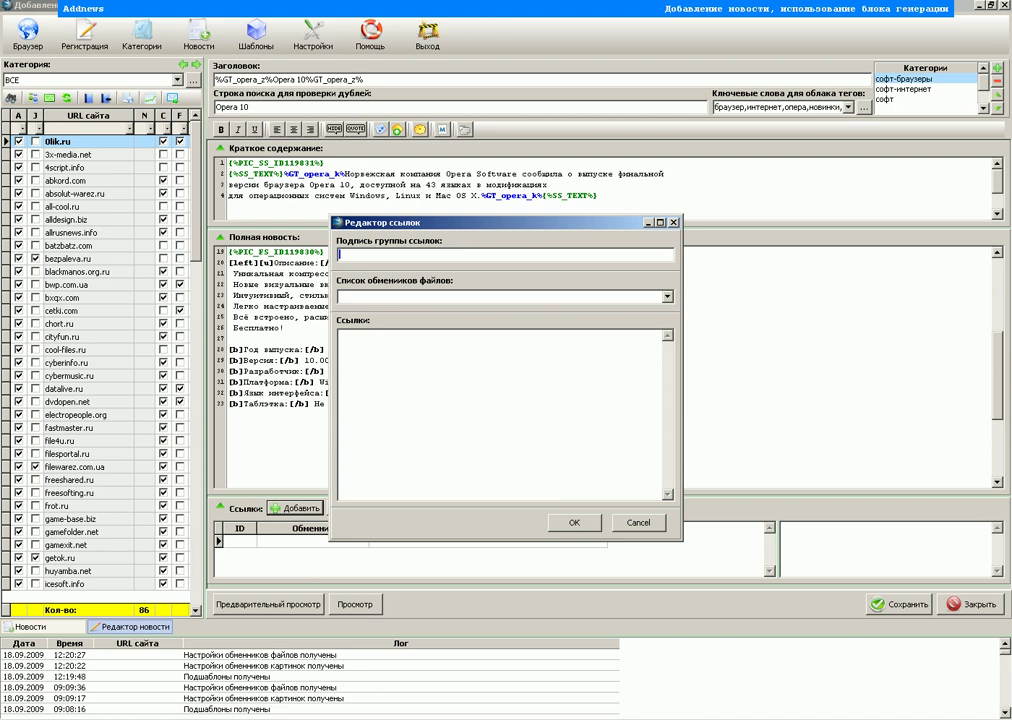
key(alt+Tab)
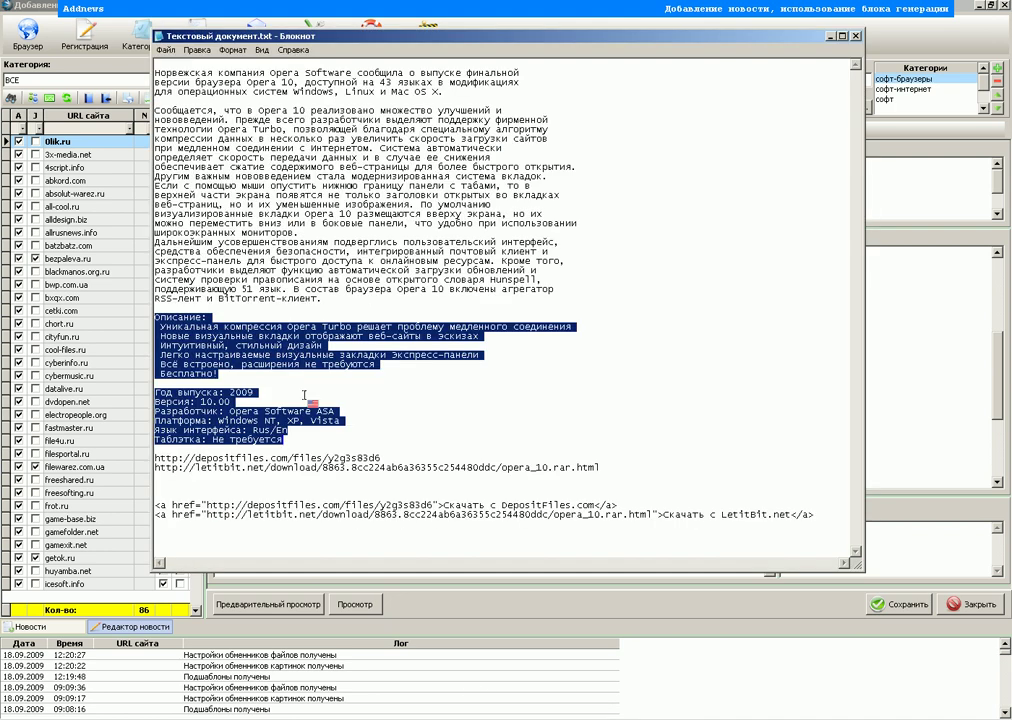
drag(381, 458, 146, 463)
key(ctrl+c)
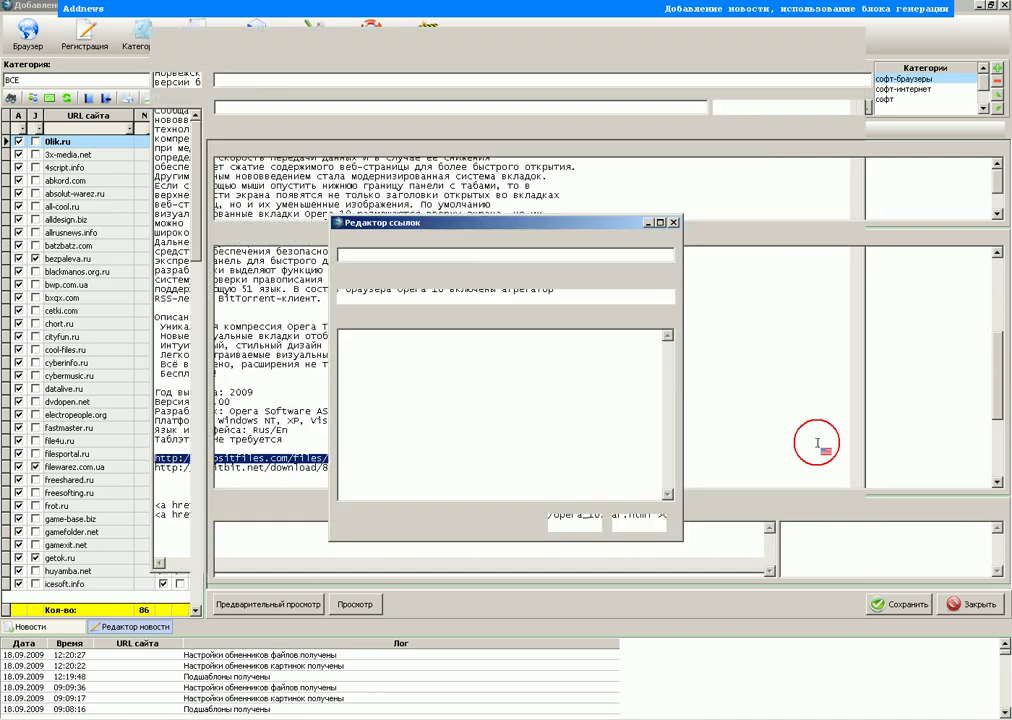
key(alt+Tab)
click(413, 373)
key(ctrl+v)
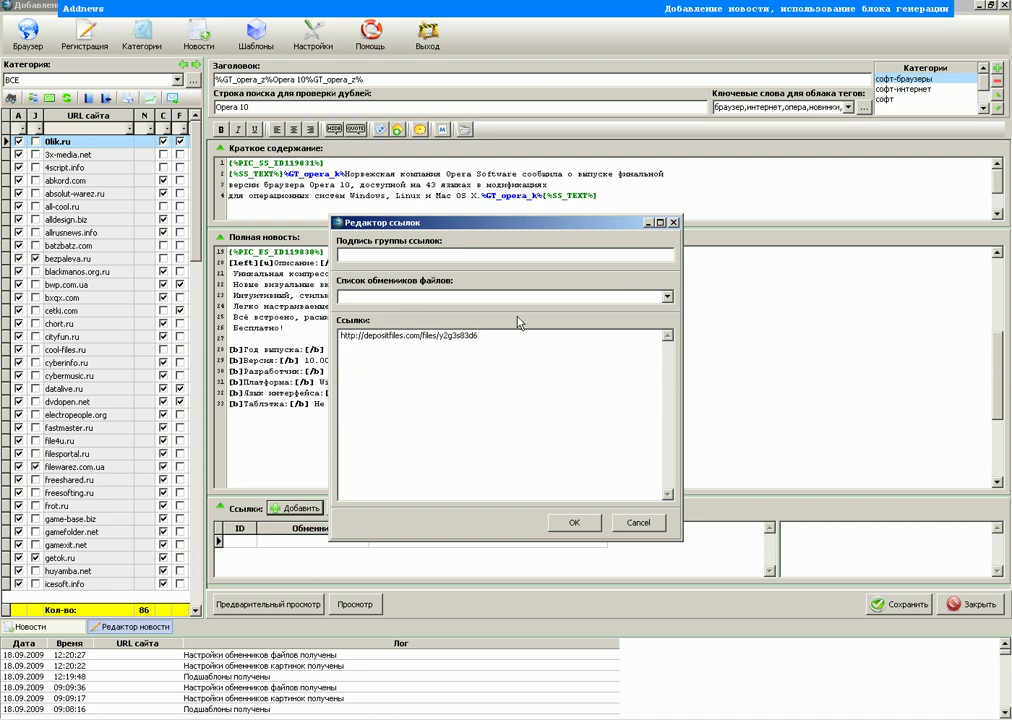
- Assign the link group to the file host depositfiles.com, leave its caption empty and save the group
click(667, 298)
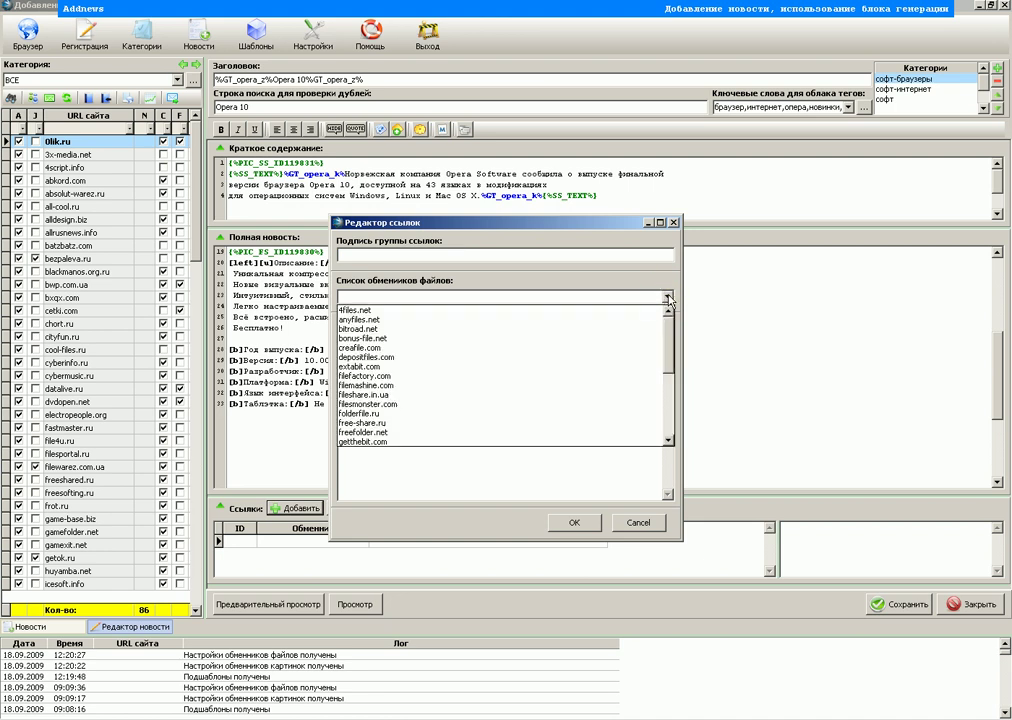
click(648, 357)
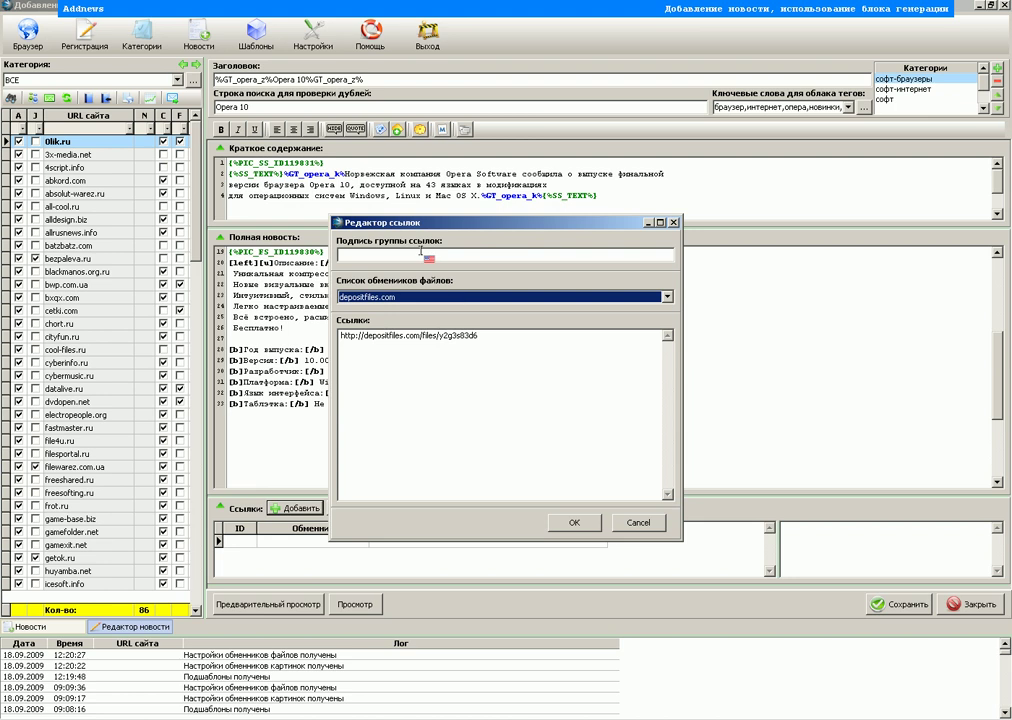
click(420, 253)
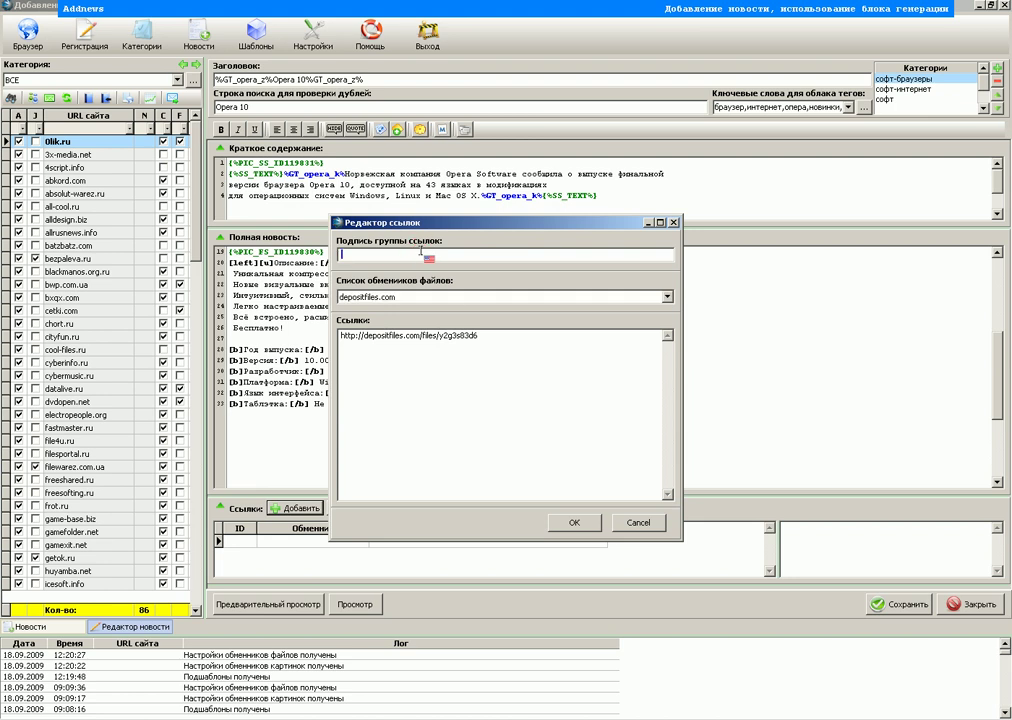
click(574, 526)
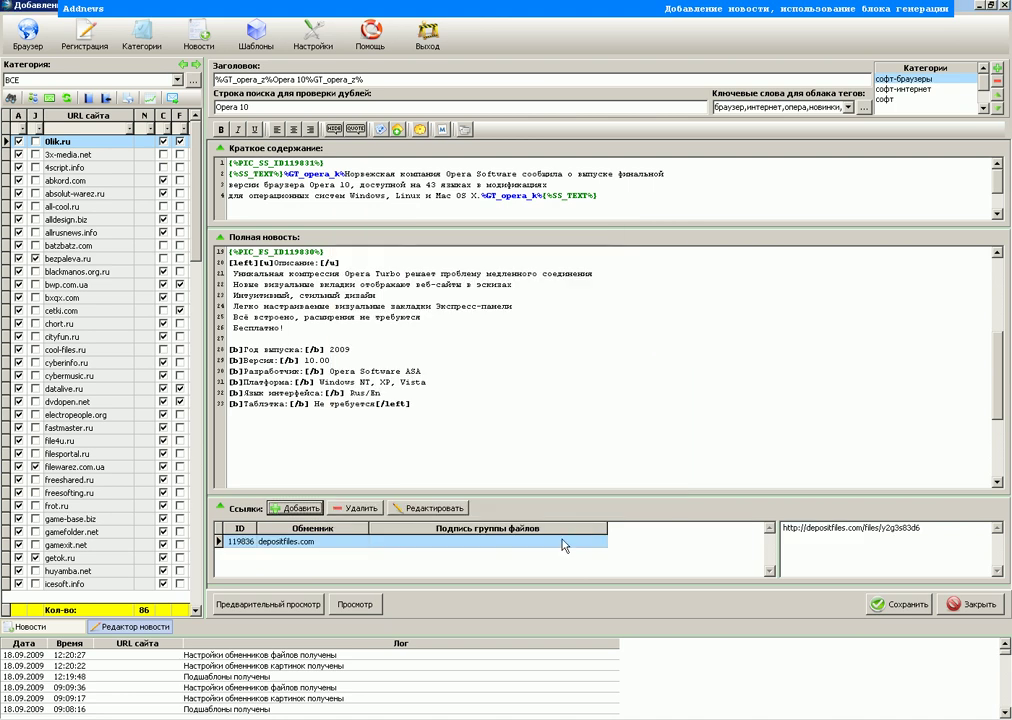
click(297, 509)
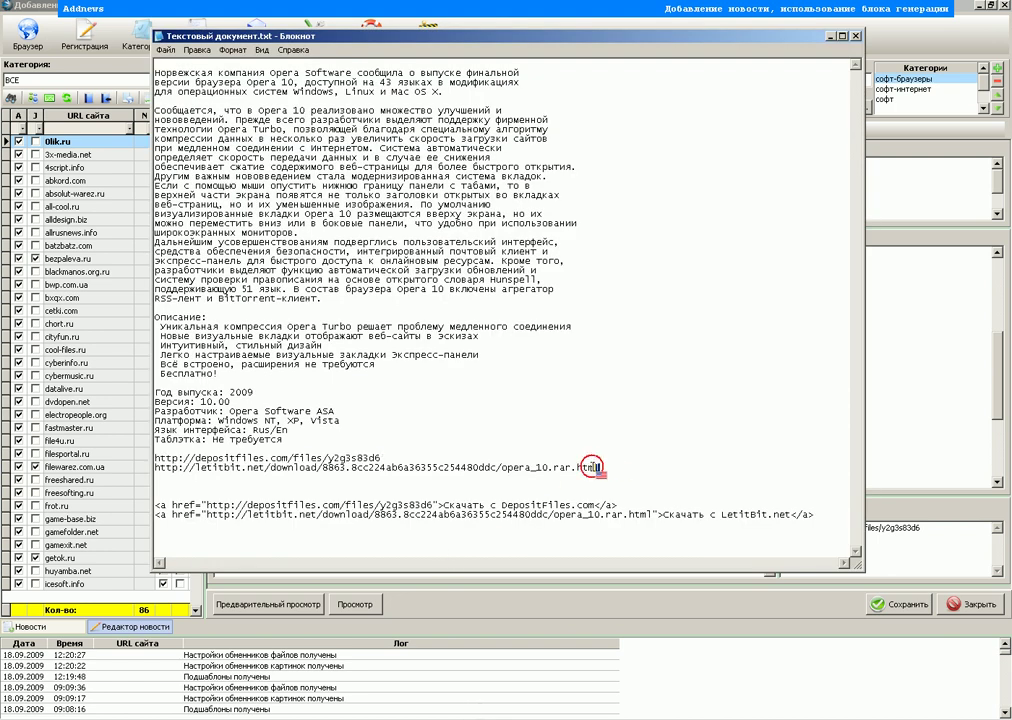
drag(600, 467, 138, 469)
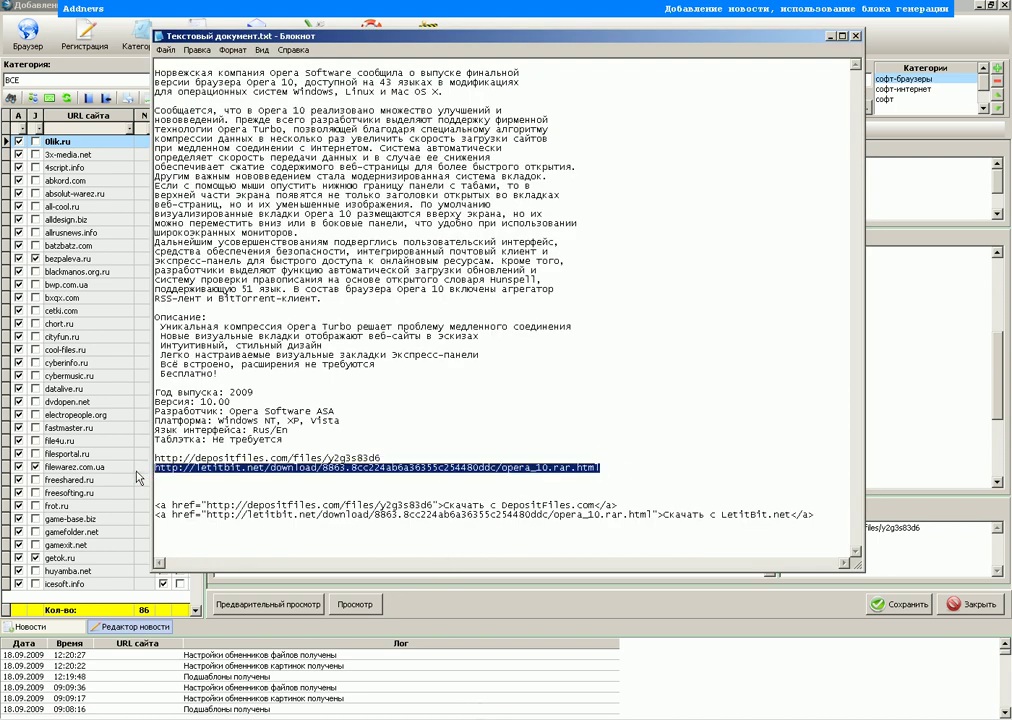
key(alt+Tab)
click(433, 428)
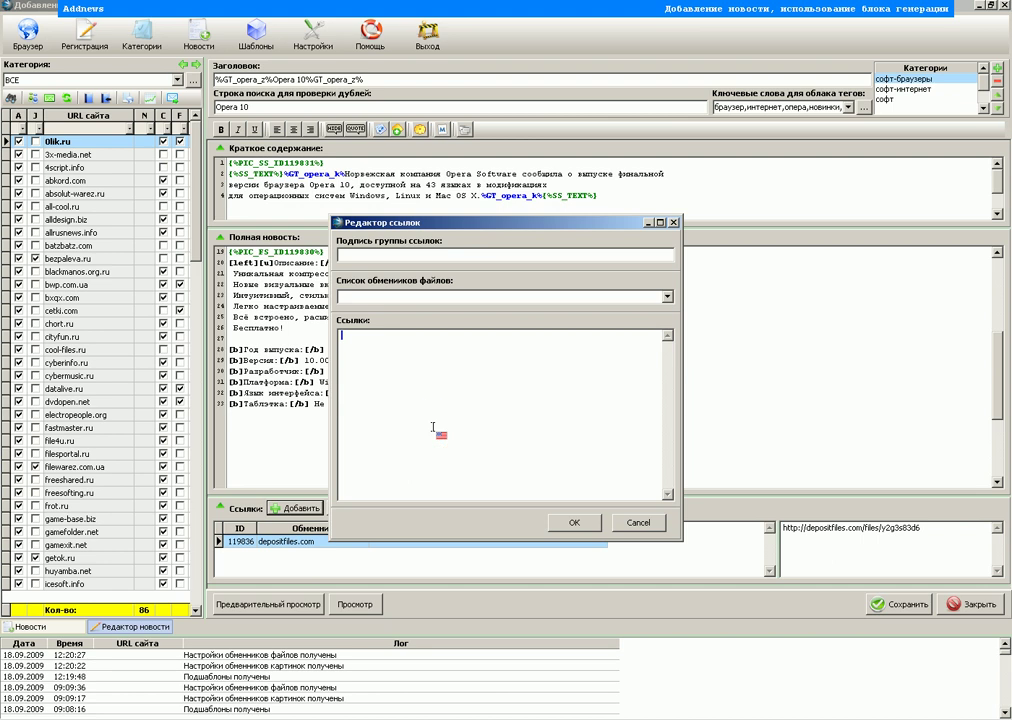
key(ctrl+v)
click(667, 296)
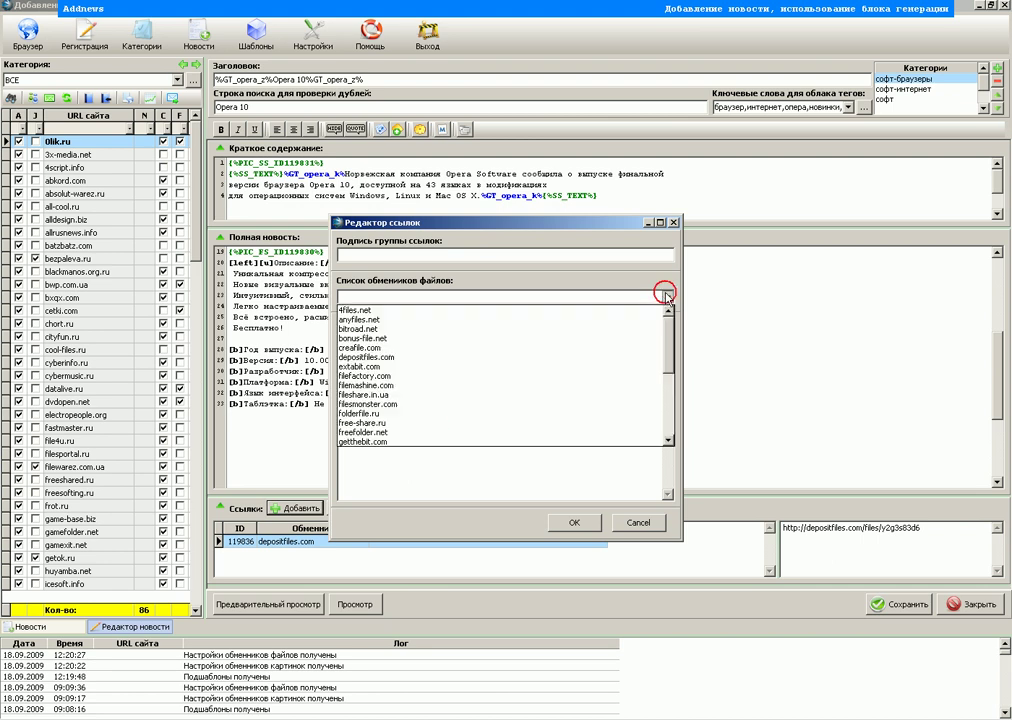
scroll(626, 361, down, 2)
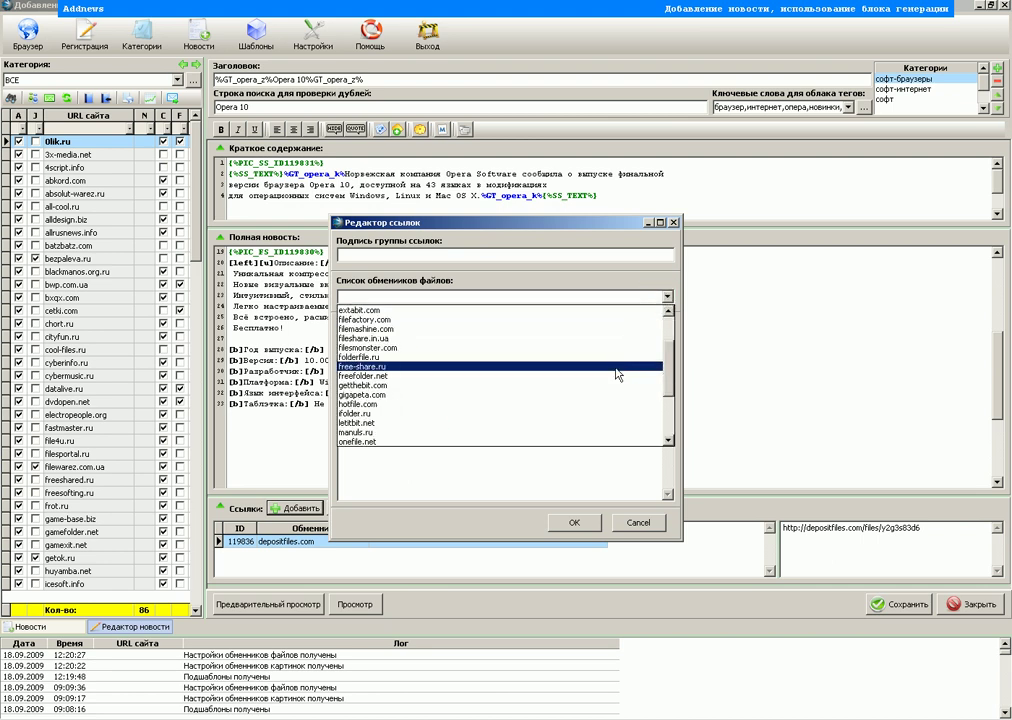
click(657, 424)
click(450, 256)
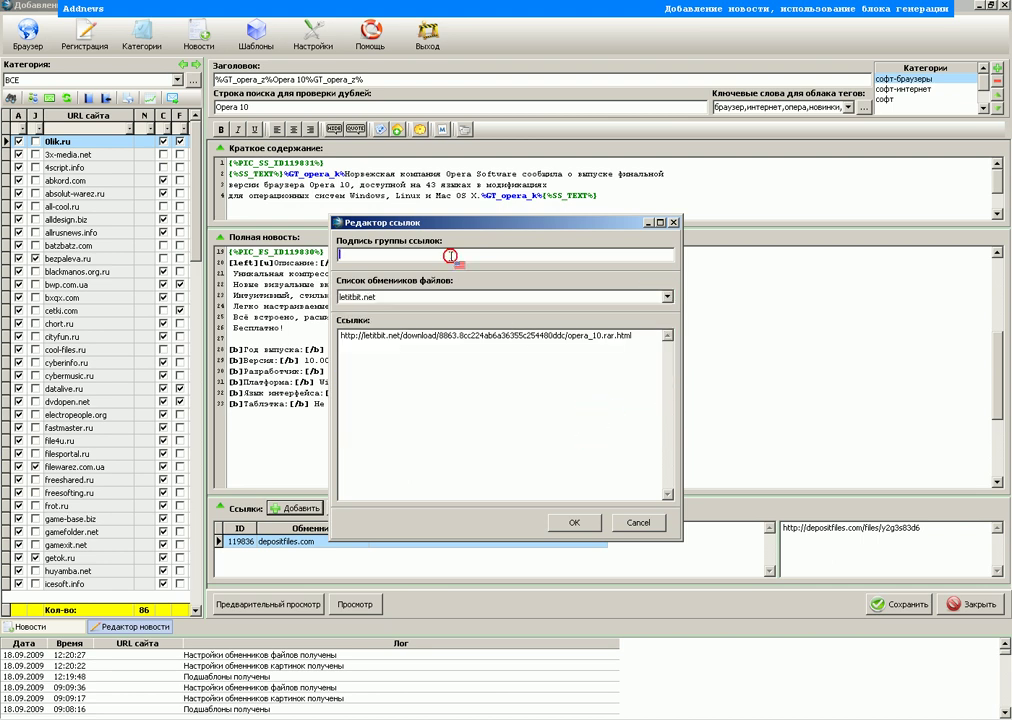
click(574, 523)
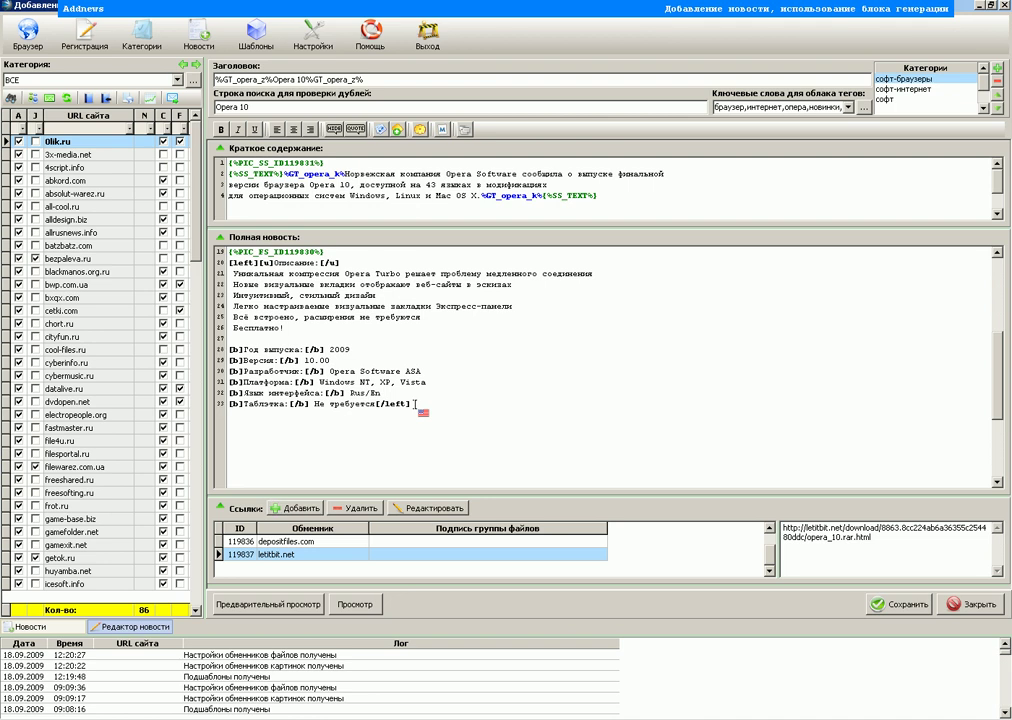
- Add the line "Скачать Opera 10.0" below the details in the full news, separated by a blank line
key(Return)
key(Return)
text(Crfxfnm)
text(Щpe)
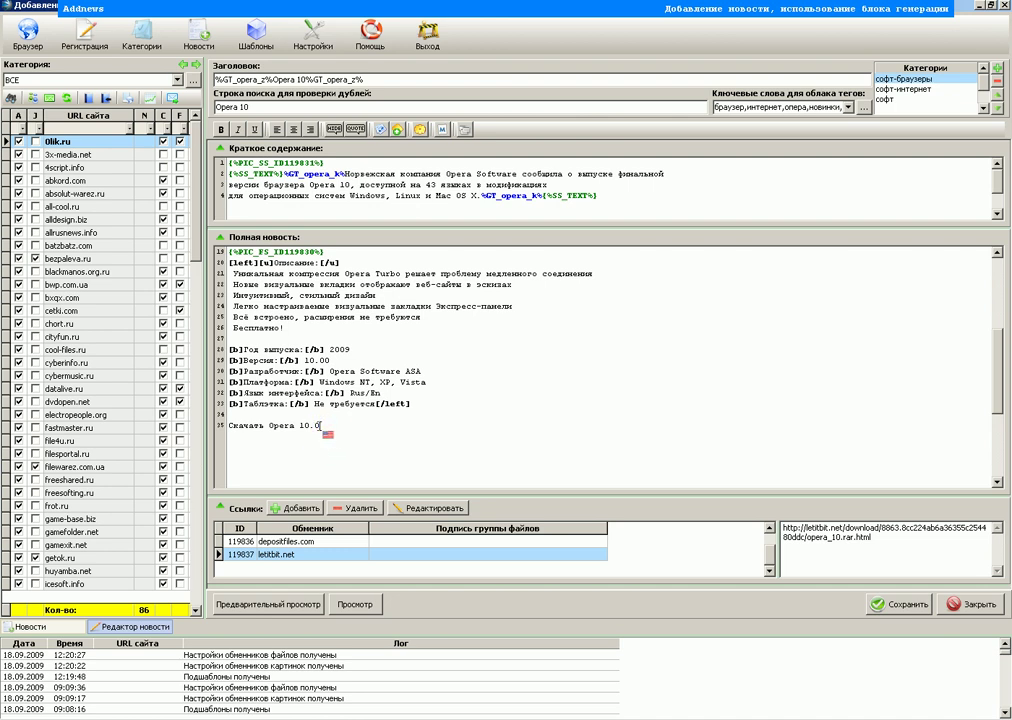
- Enclose the line "Скачать Opera 10.0" in the link block heading variable {%np%}, copied from the template factory reference
drag(321, 426, 207, 430)
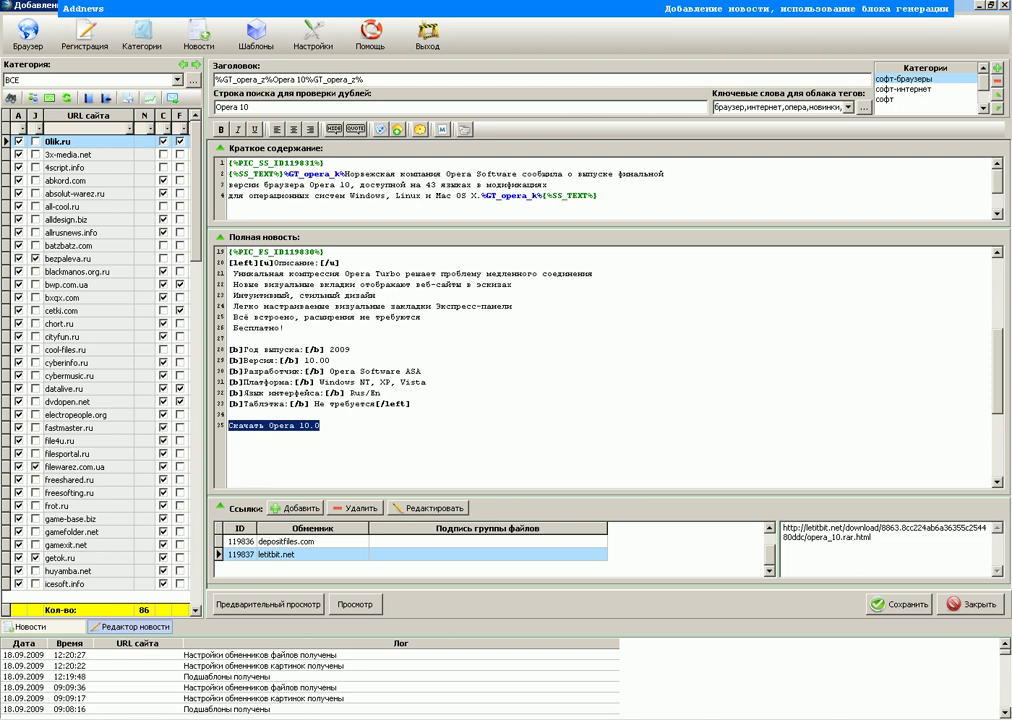
key(alt+Tab)
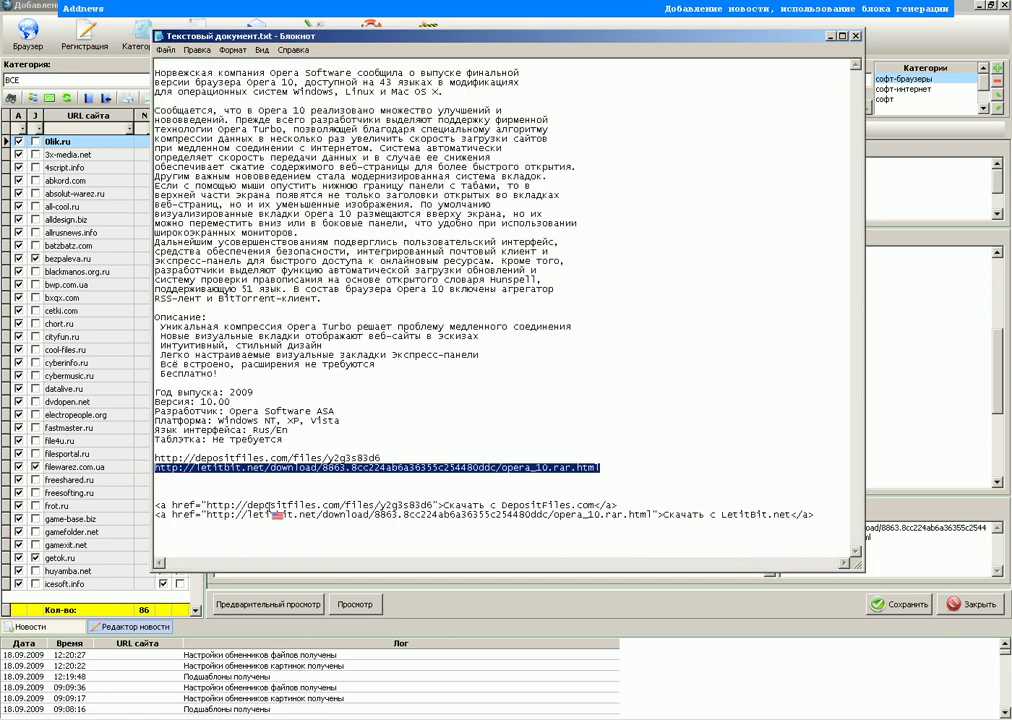
key(alt+Tab)
key(alt+Tab)
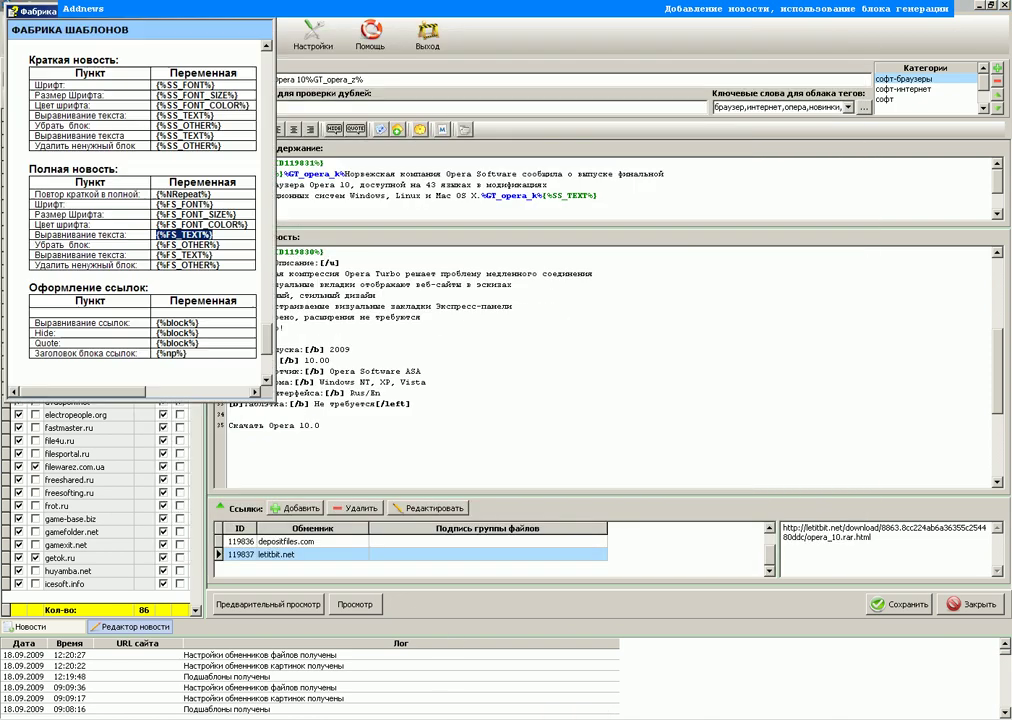
double_click(157, 355)
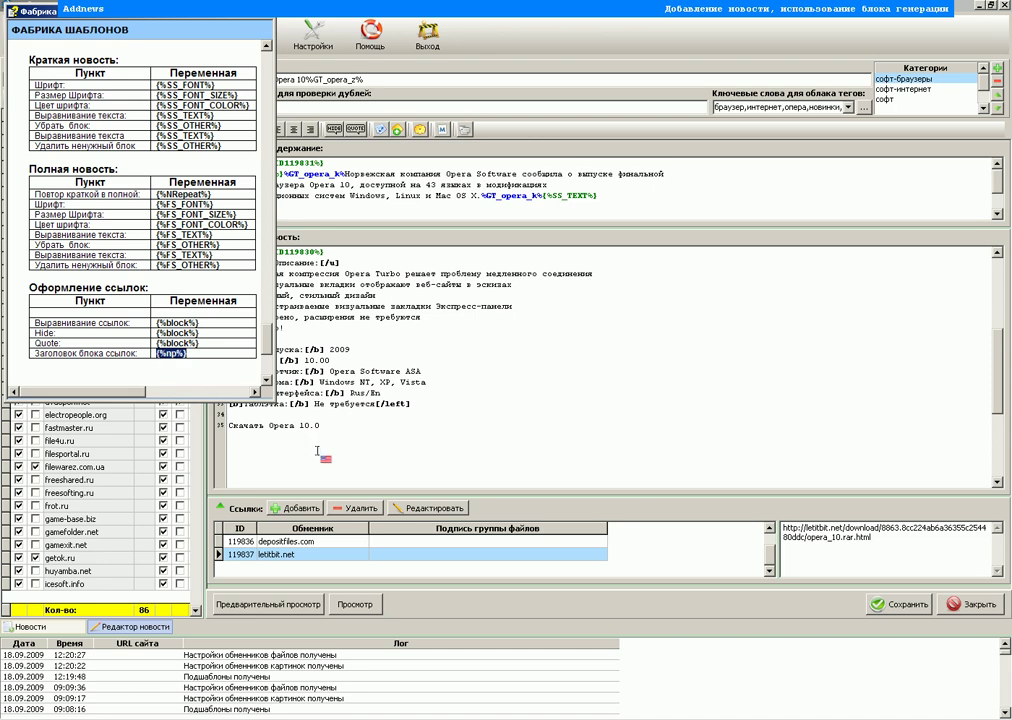
click(230, 425)
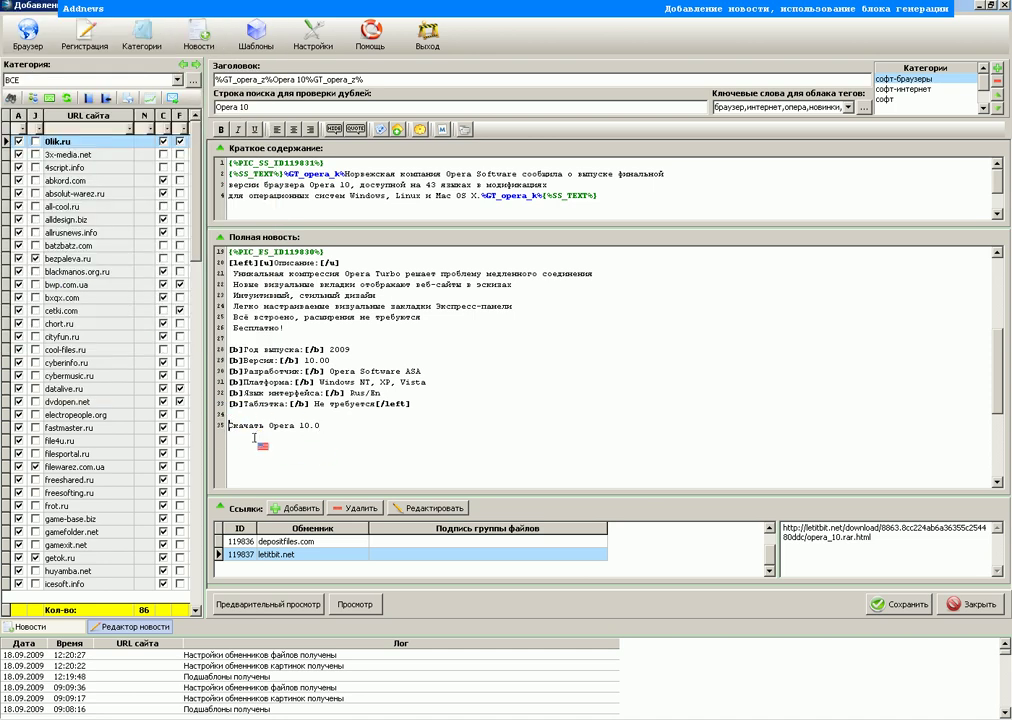
key(ctrl+v)
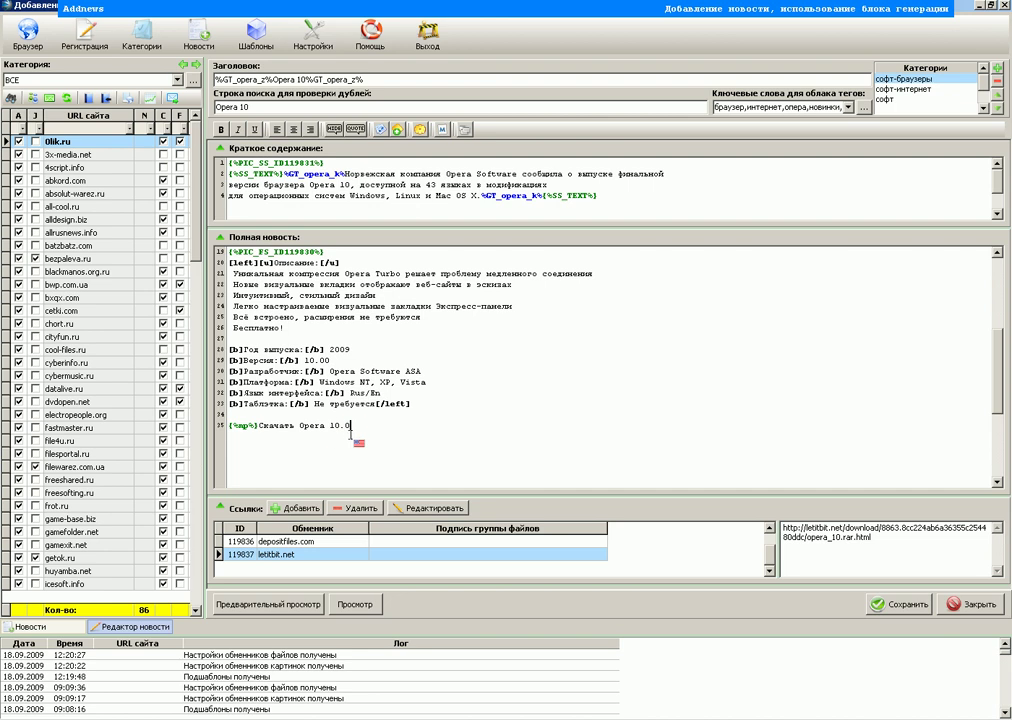
key(ctrl+v)
- Insert a pair of {%block%} link alignment variables from the template factory reference on the line below the download heading
key(alt+Tab)
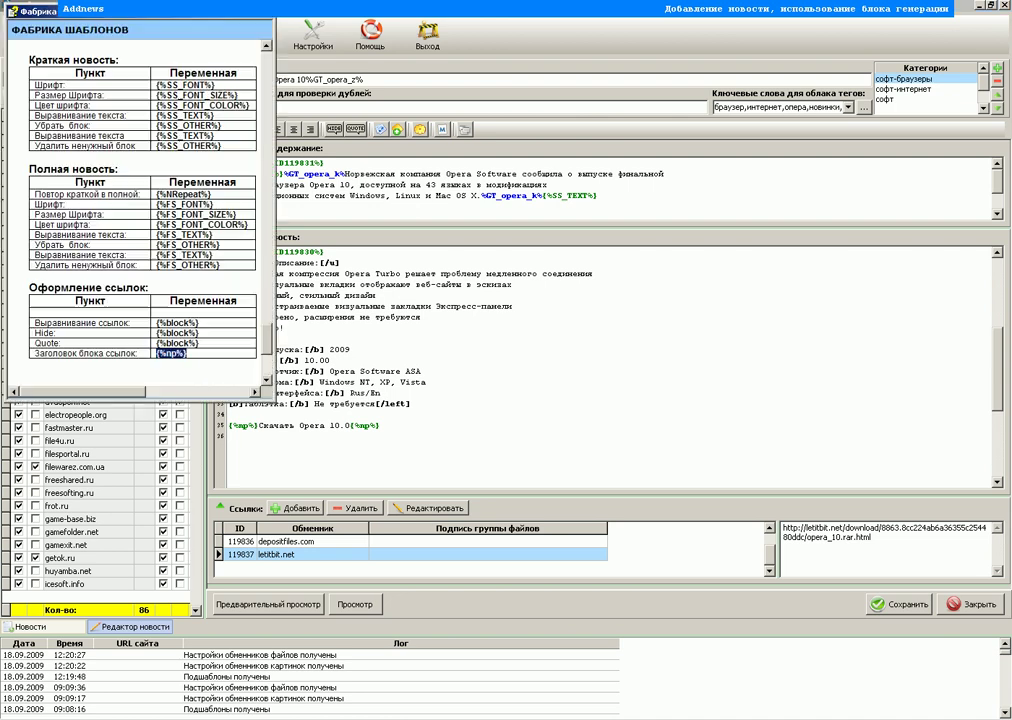
click(158, 323)
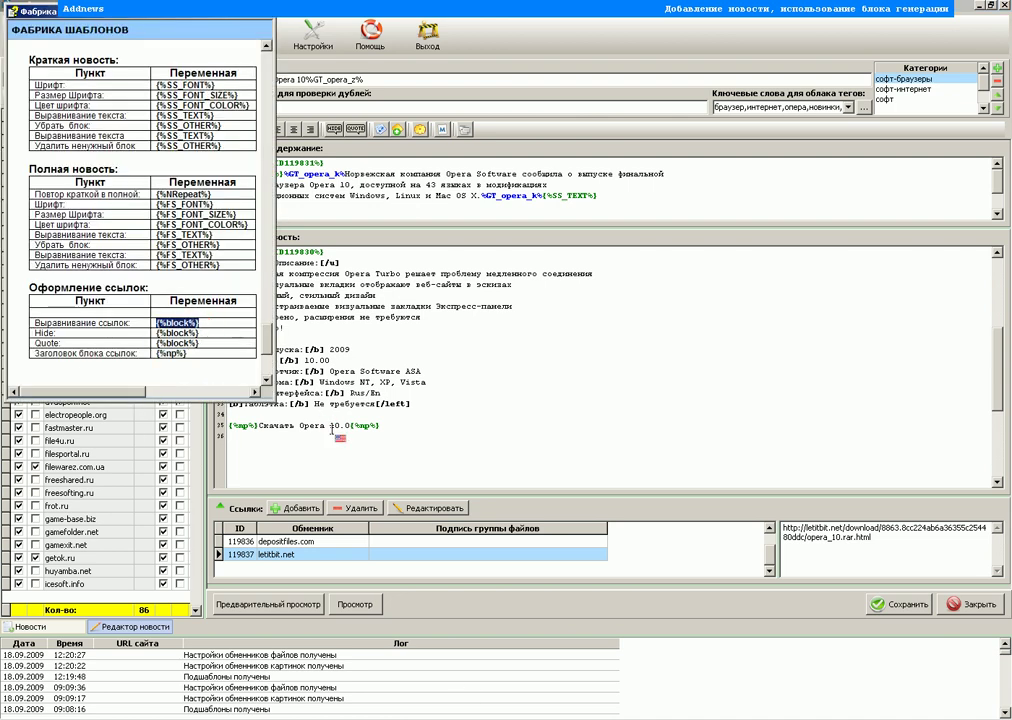
click(330, 358)
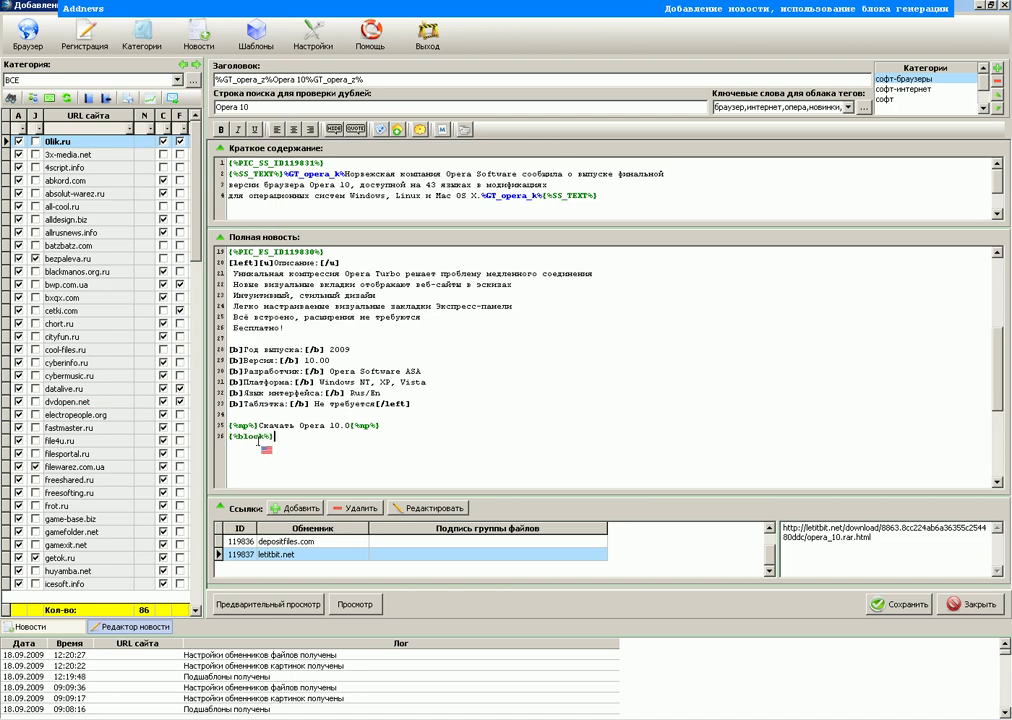
text({%block%})
text({%block%})
- Insert all links between the two {%block%} variables in the full news and save the news item
right_click(276, 440)
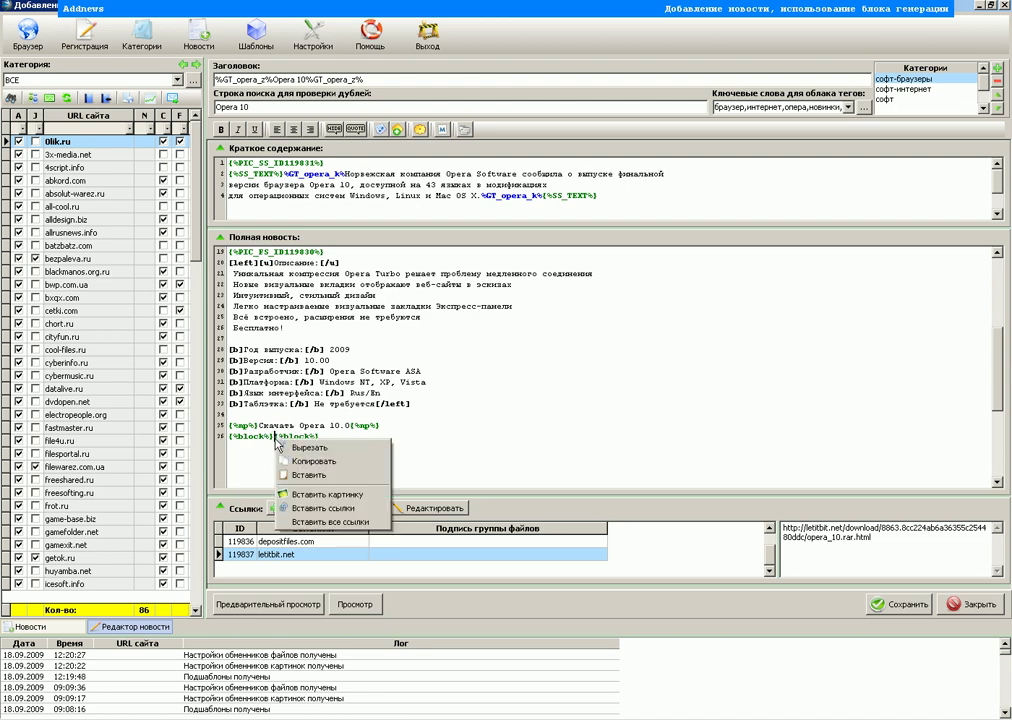
click(300, 521)
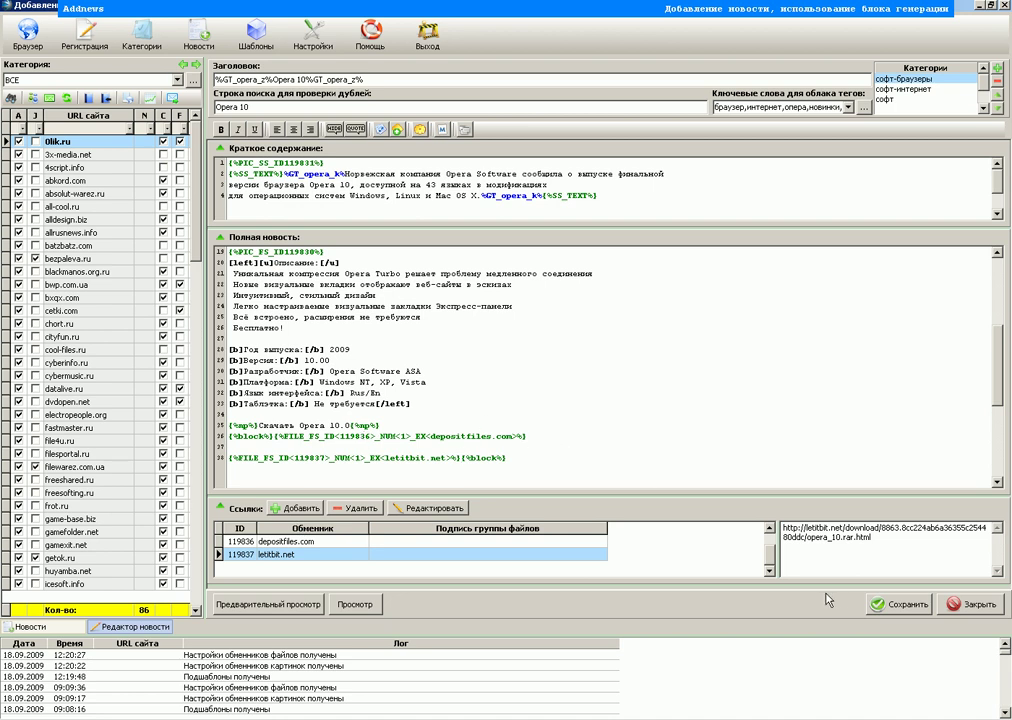
click(899, 605)
- Preview the news for 3x-media.net, examine its title, short content wording and download links, and close the preview
click(355, 604)
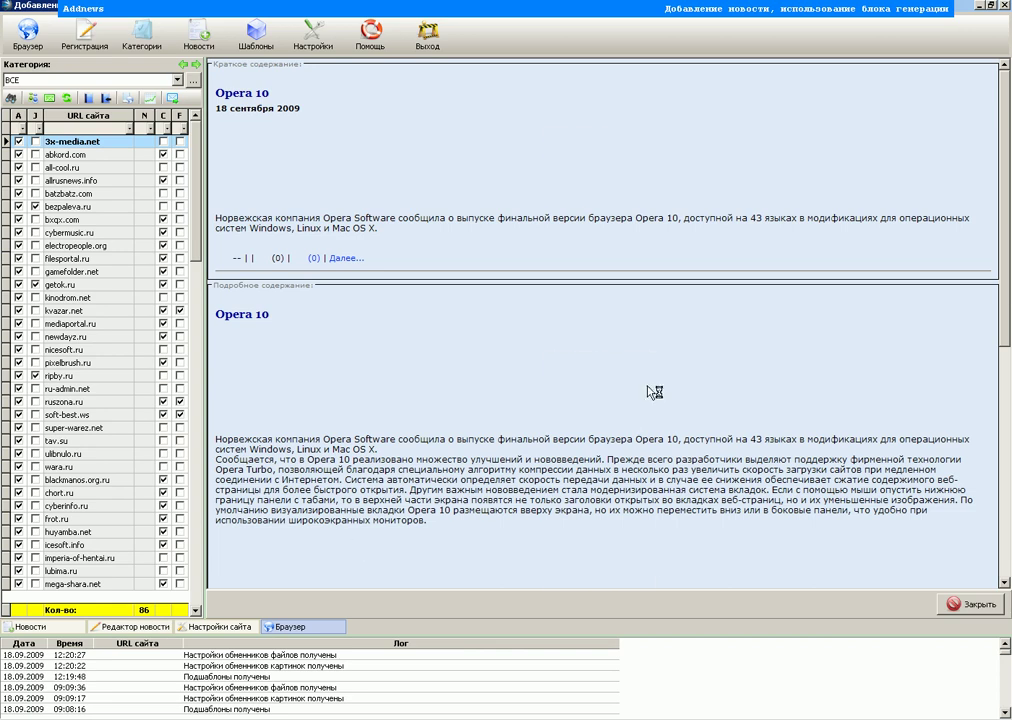
drag(1004, 287, 1006, 502)
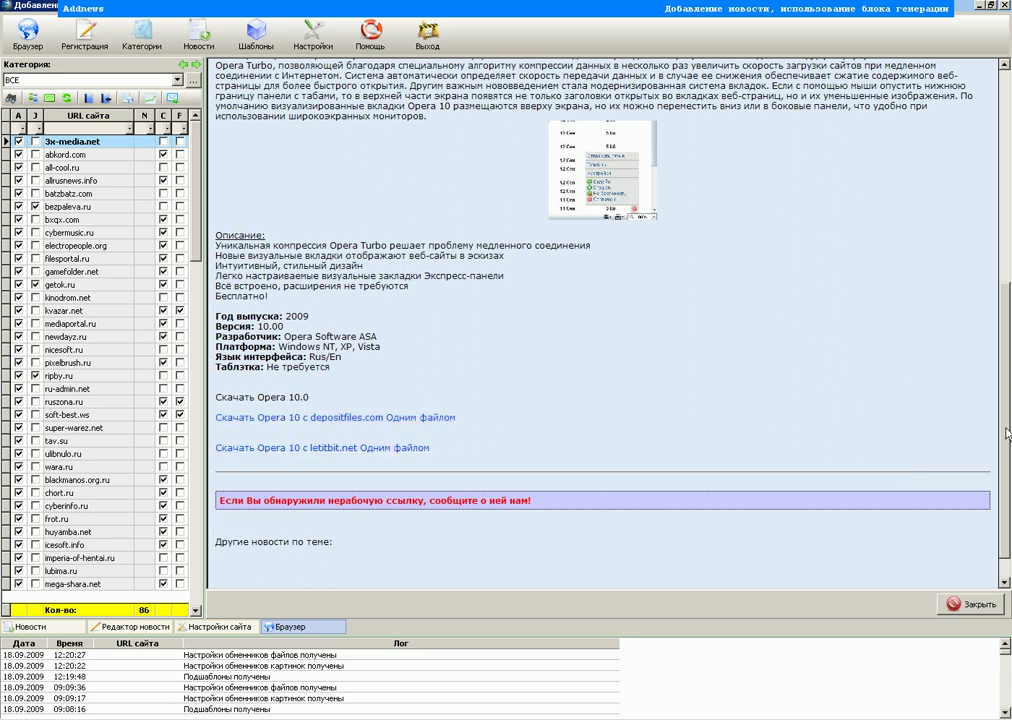
drag(1006, 441, 1008, 190)
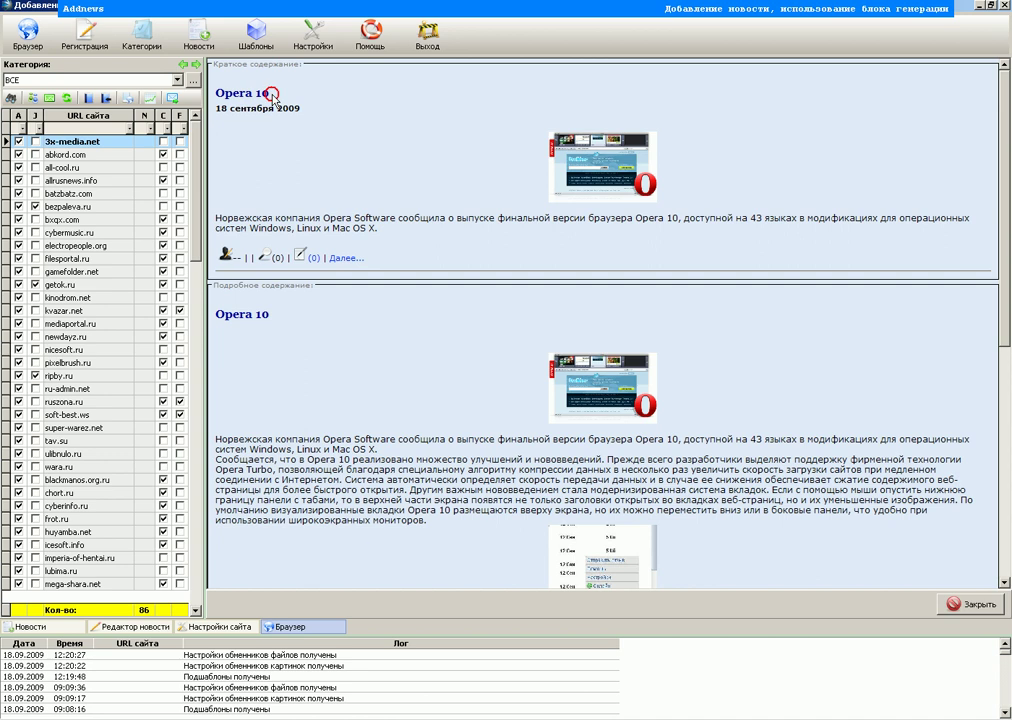
drag(272, 93, 205, 90)
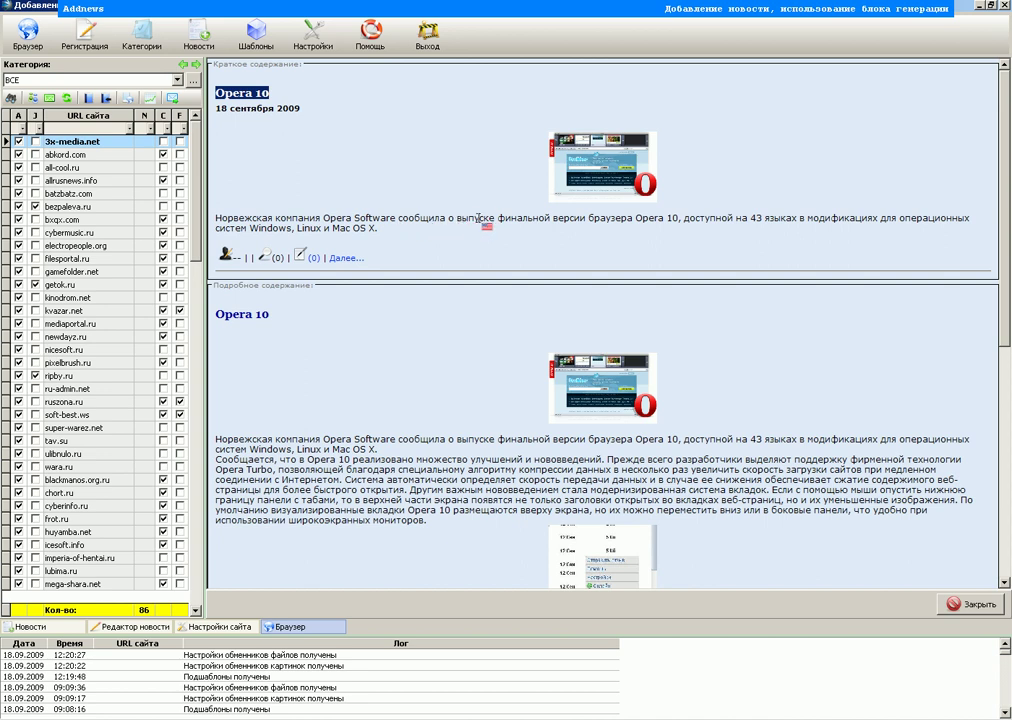
drag(399, 221, 677, 224)
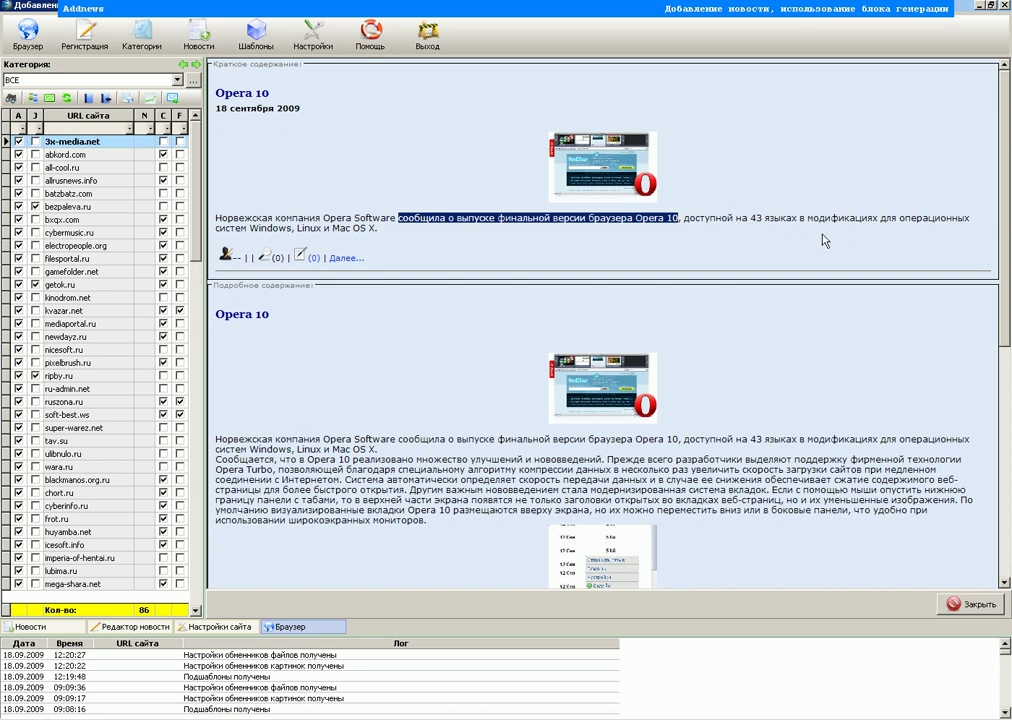
click(977, 610)
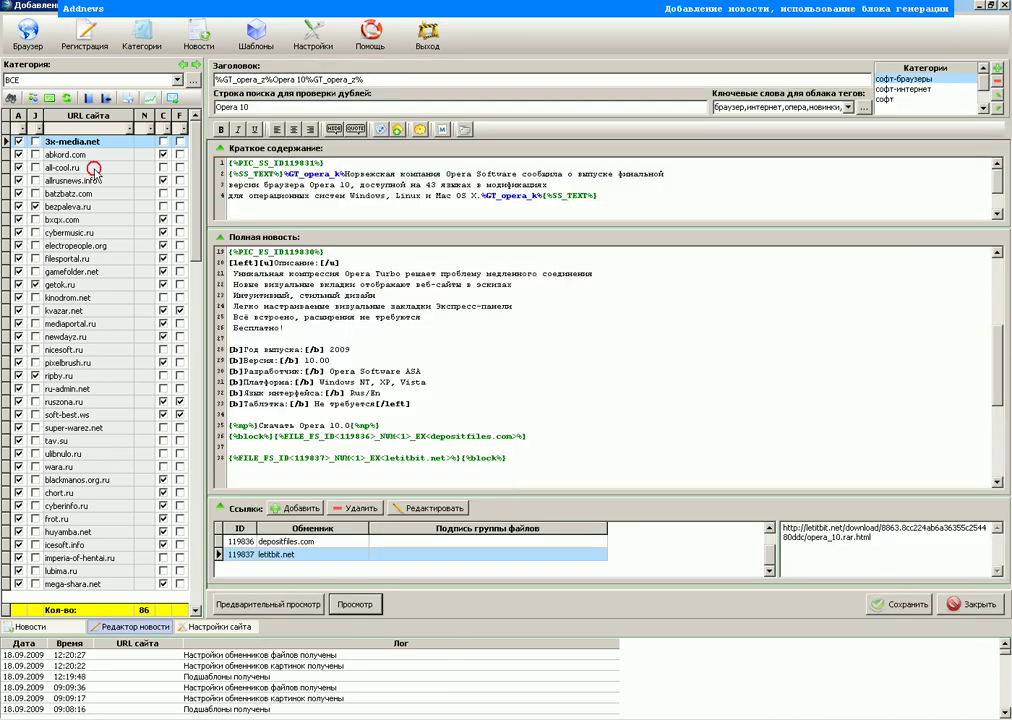
- Preview the news for all-cool.ru and compare its title, short content wording and download links with the previous site's variant
click(93, 168)
click(360, 604)
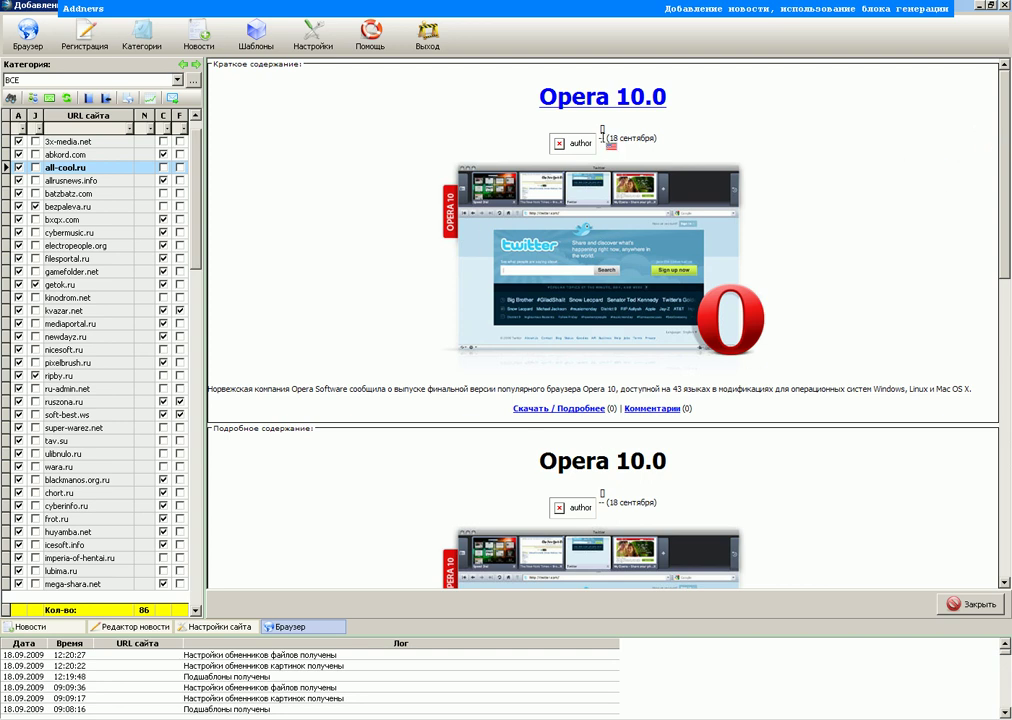
drag(692, 96, 537, 96)
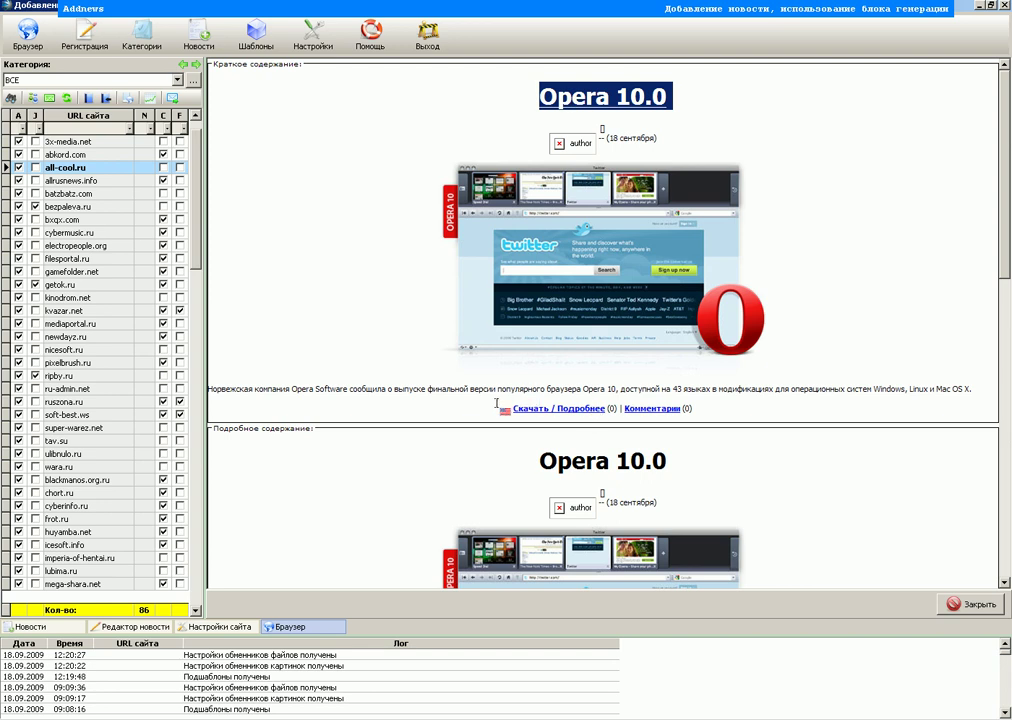
click(450, 400)
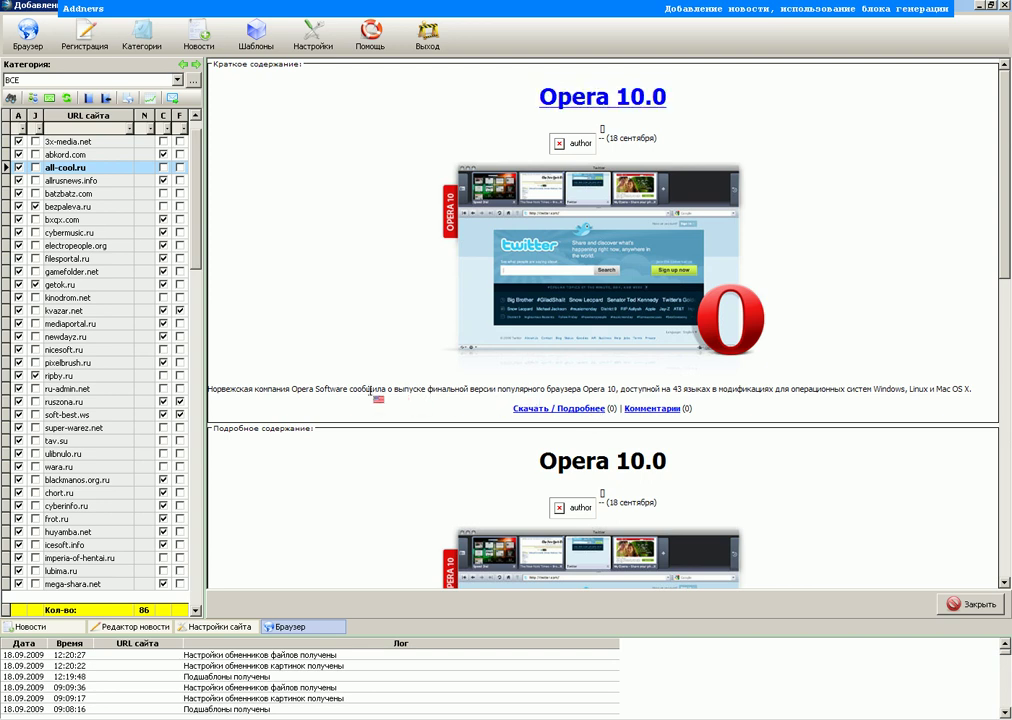
drag(350, 389, 618, 391)
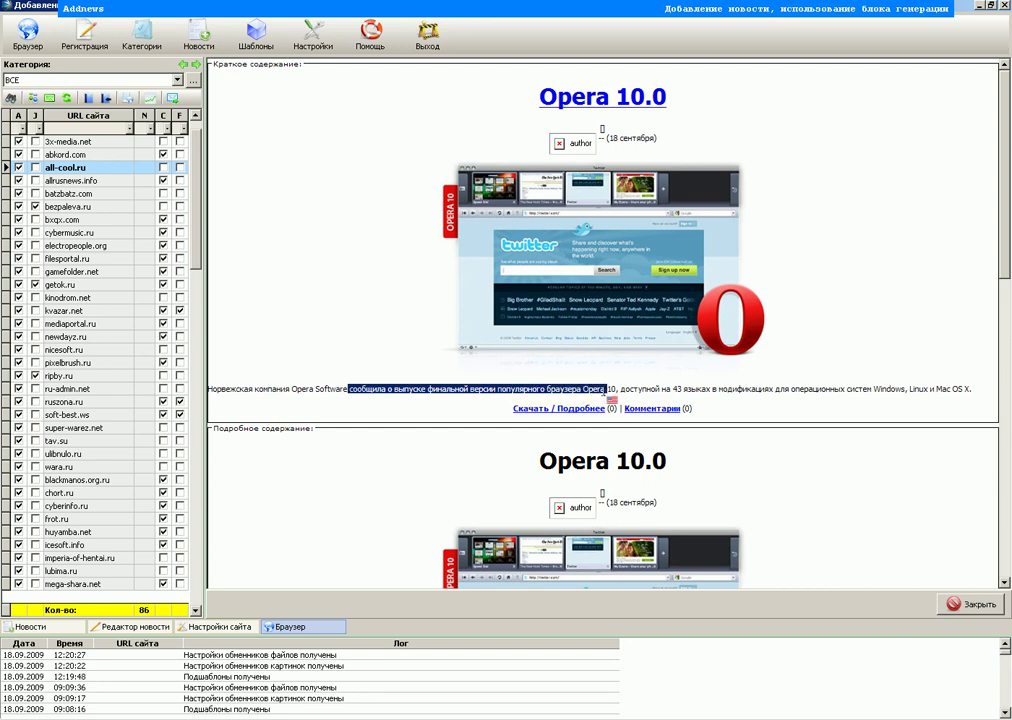
drag(1008, 188, 1009, 484)
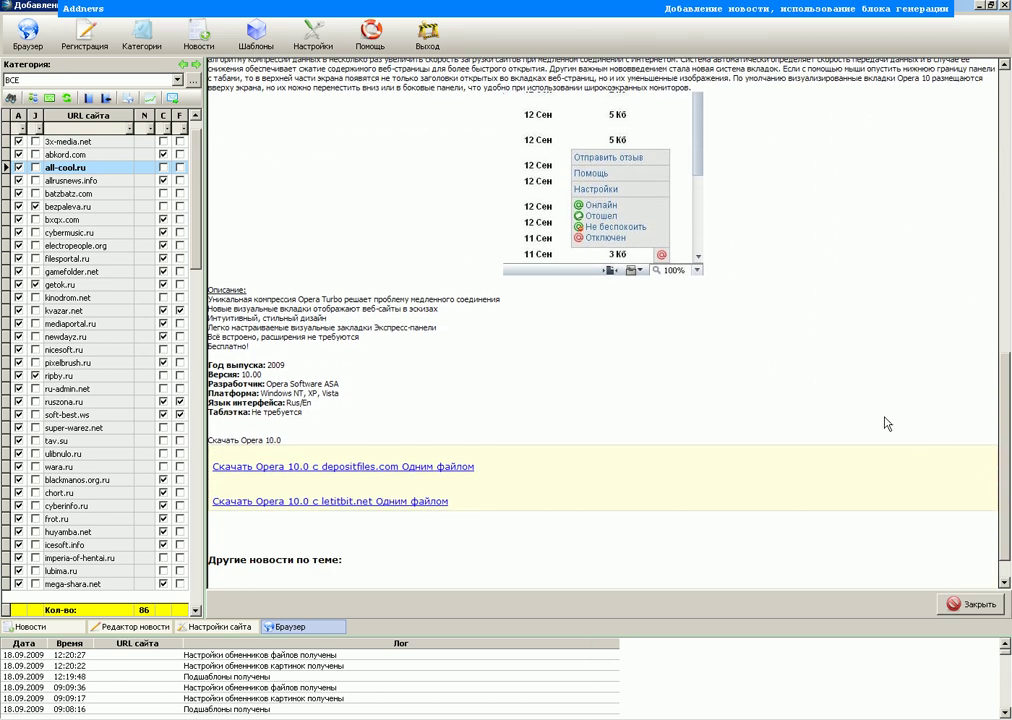
scroll(845, 291, up, 3)
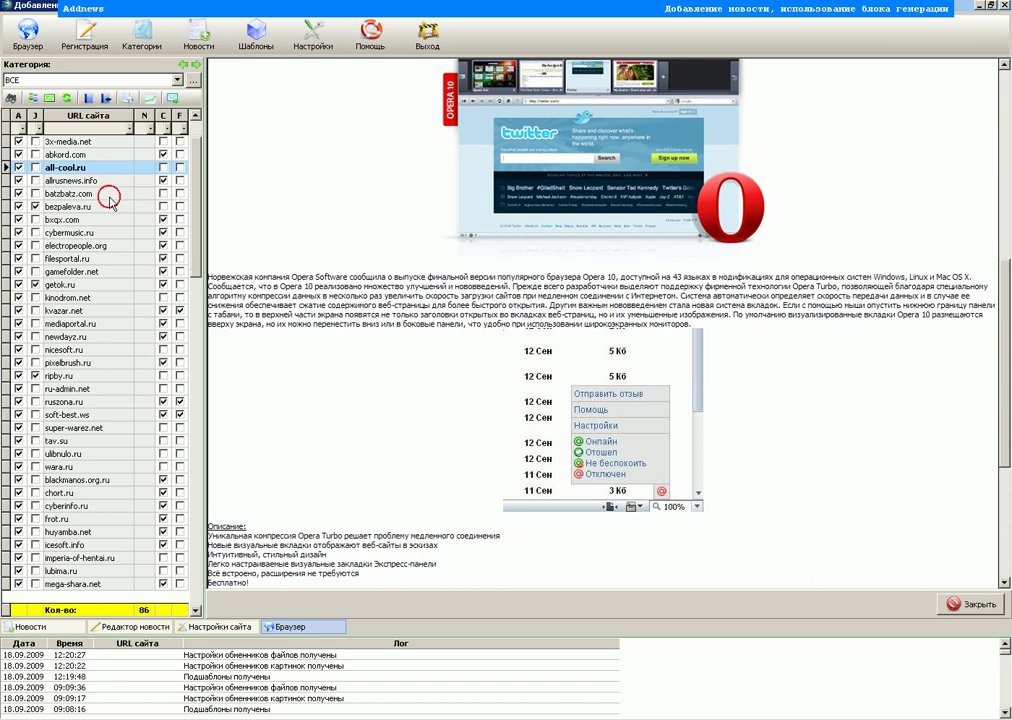
- Preview the news for batzbatz.com, examine its title, short content wording and download links, and close the preview
click(110, 194)
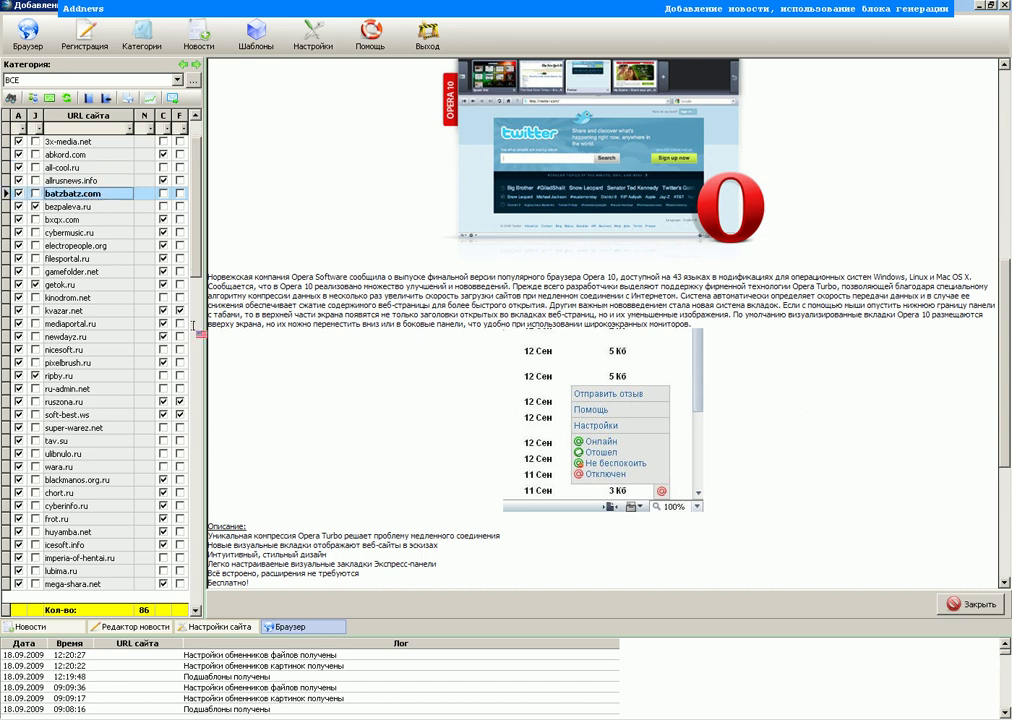
click(968, 604)
click(355, 604)
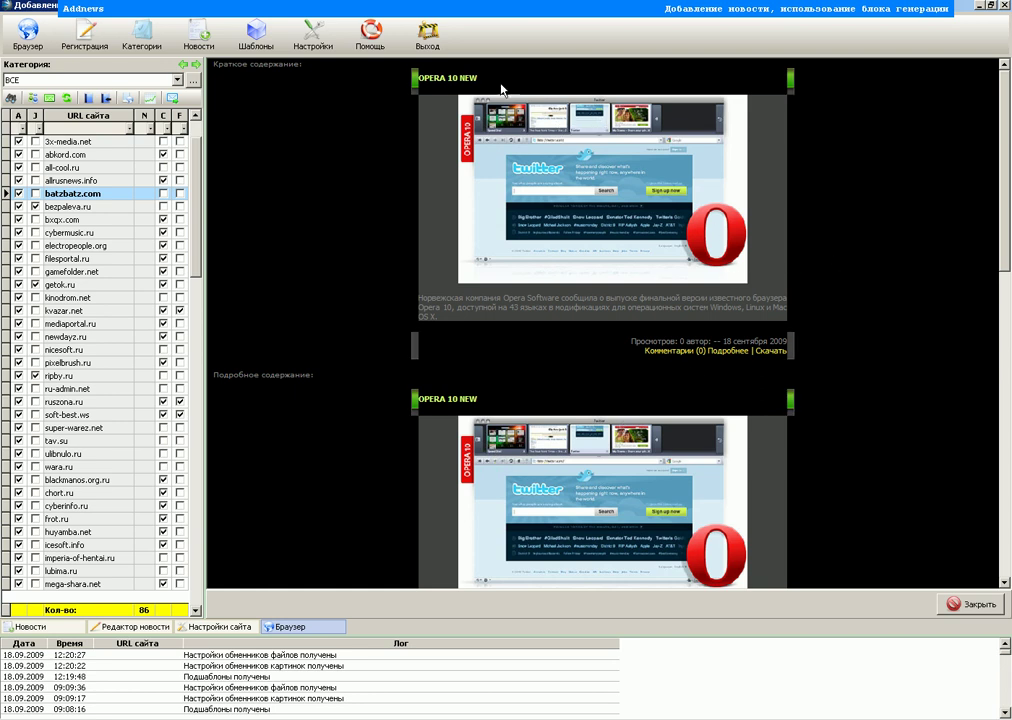
drag(484, 80, 431, 81)
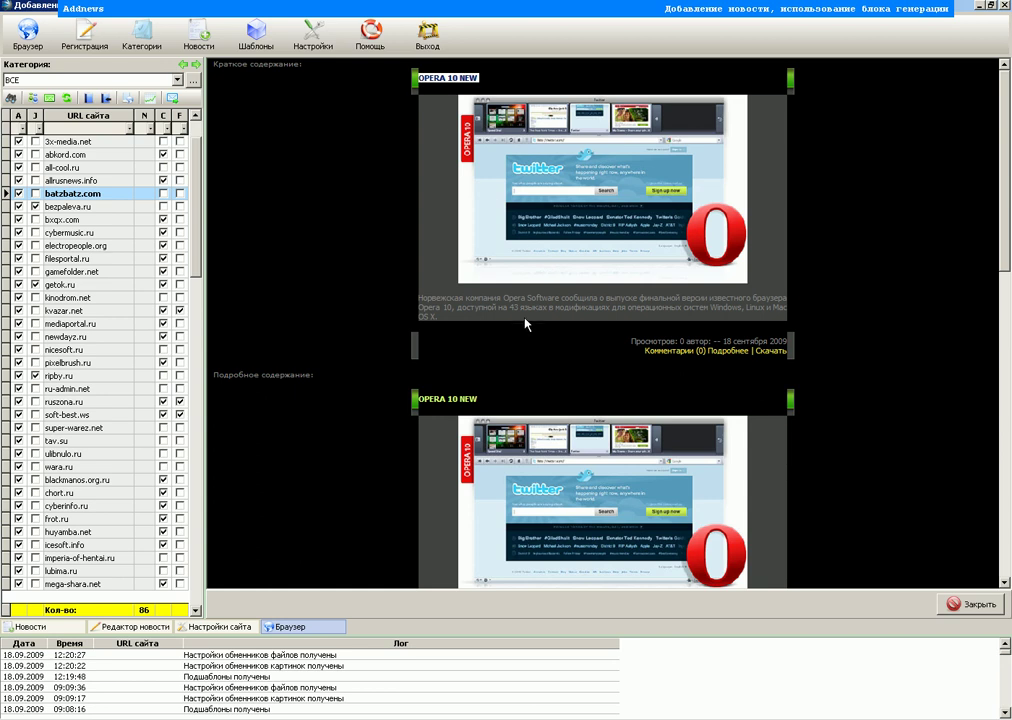
drag(560, 298, 458, 309)
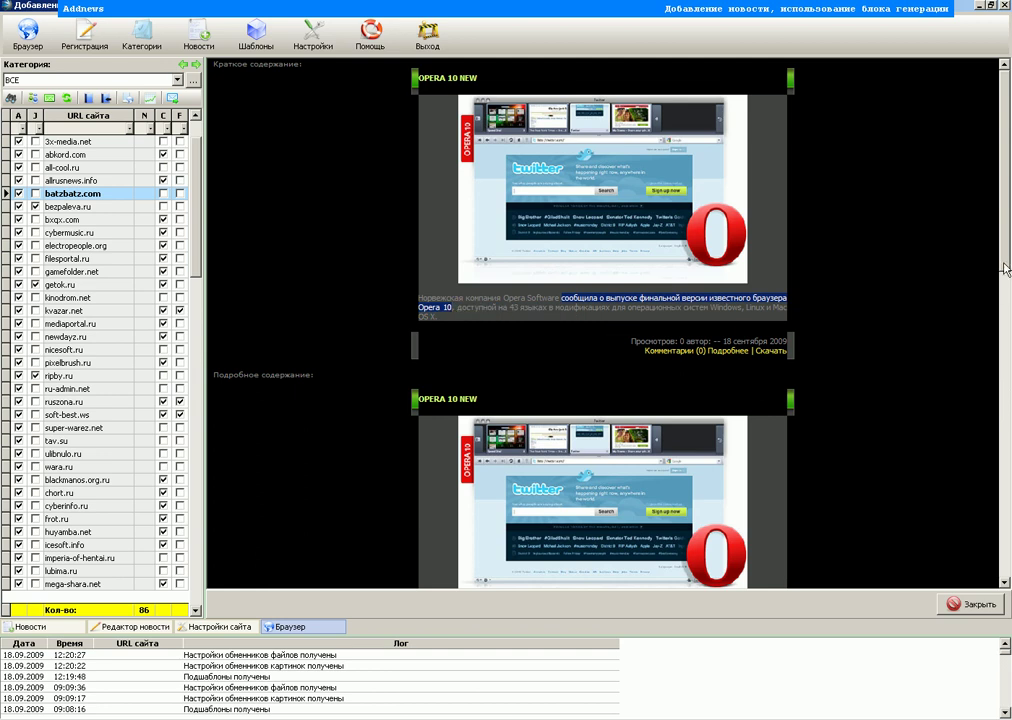
drag(1005, 272, 1005, 388)
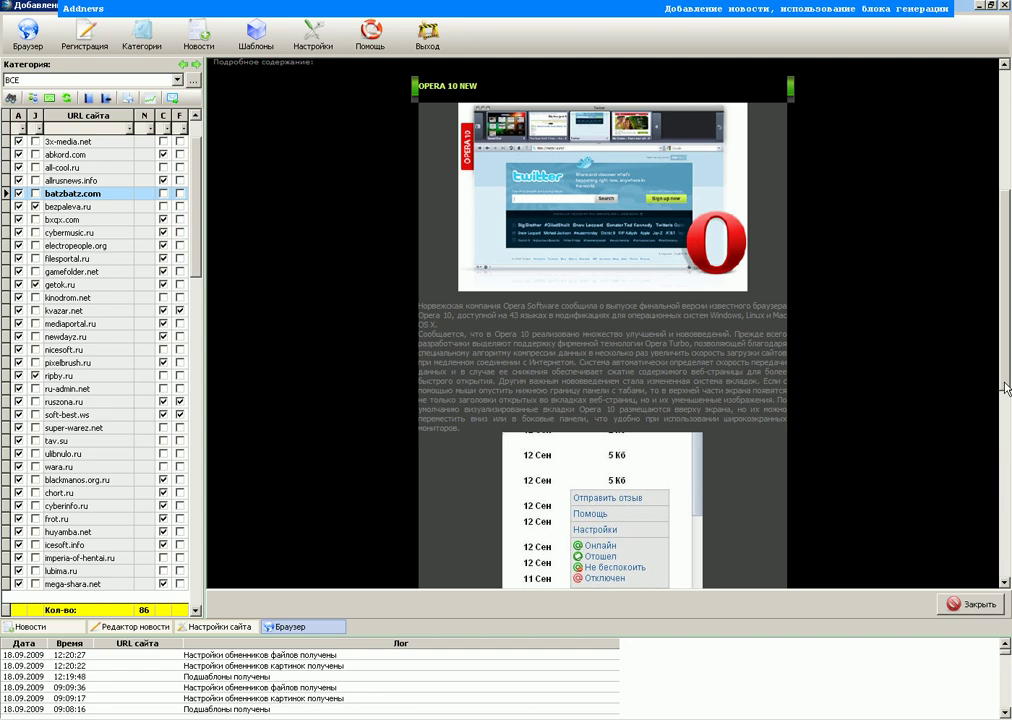
drag(1005, 388, 1007, 497)
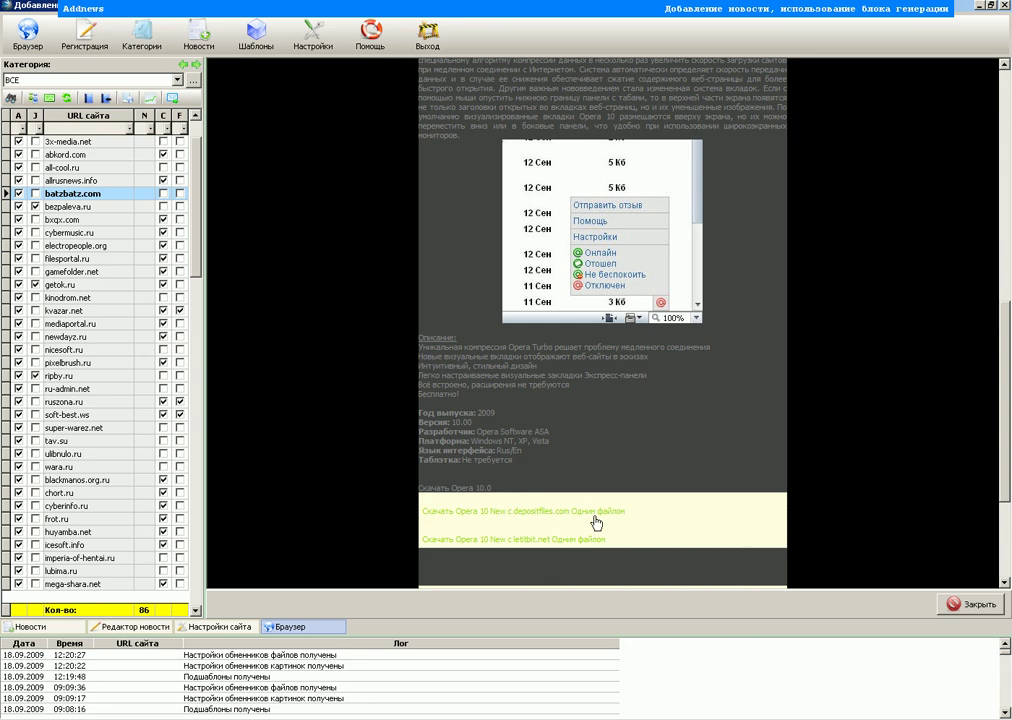
click(963, 605)
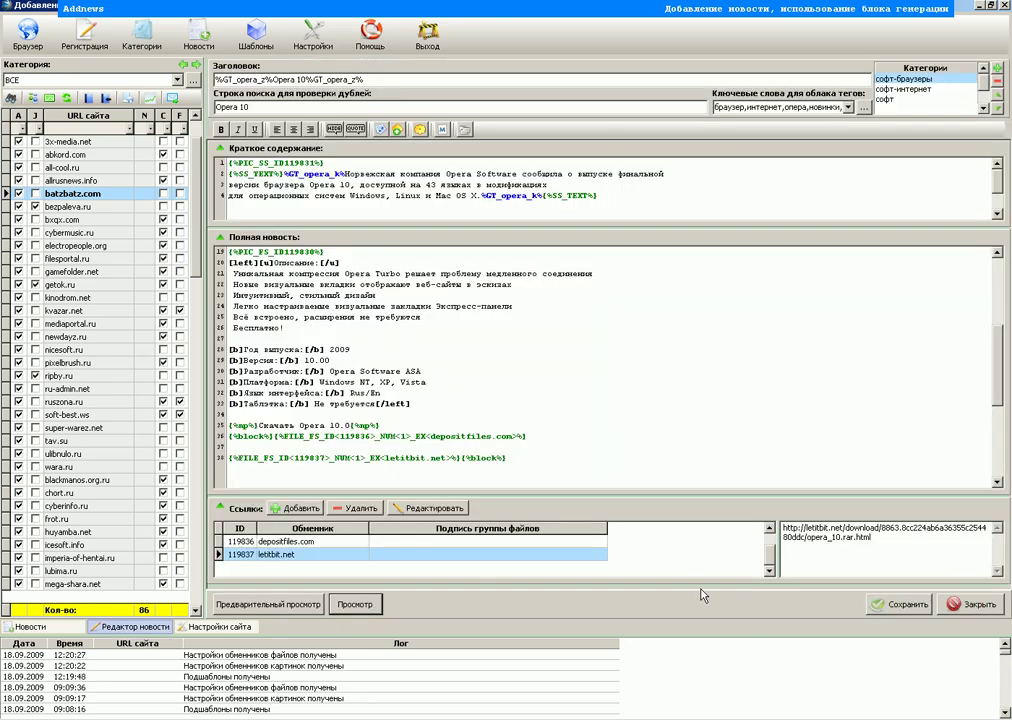
- Edit the letitbit.net link group and set its caption to "Скачать одним файлом с Letitbit"
click(405, 510)
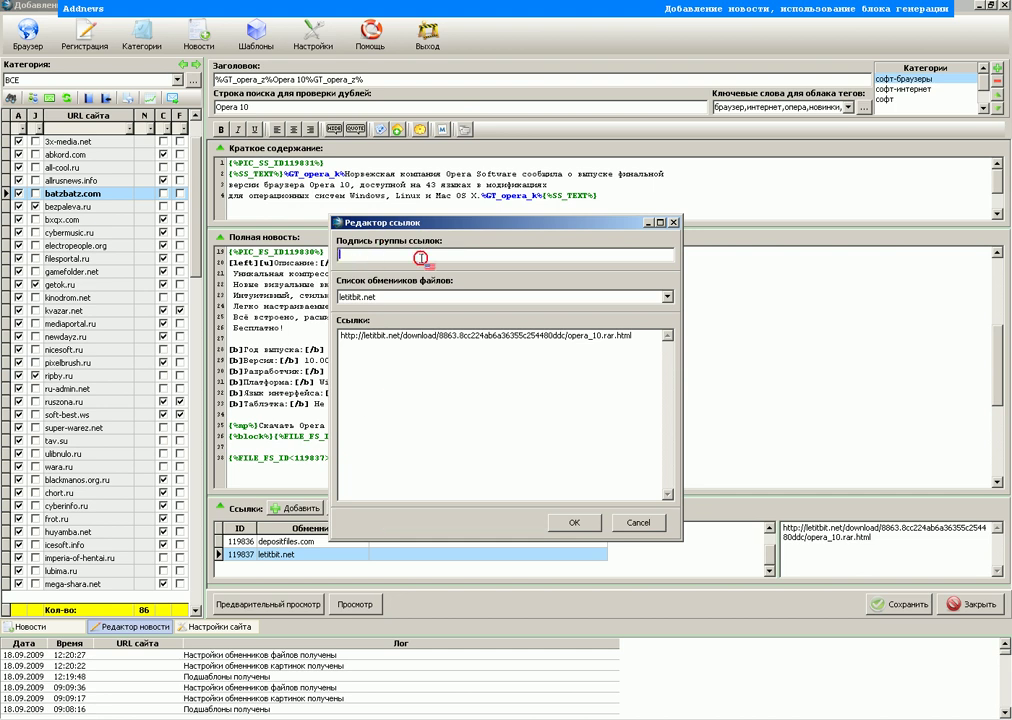
click(578, 523)
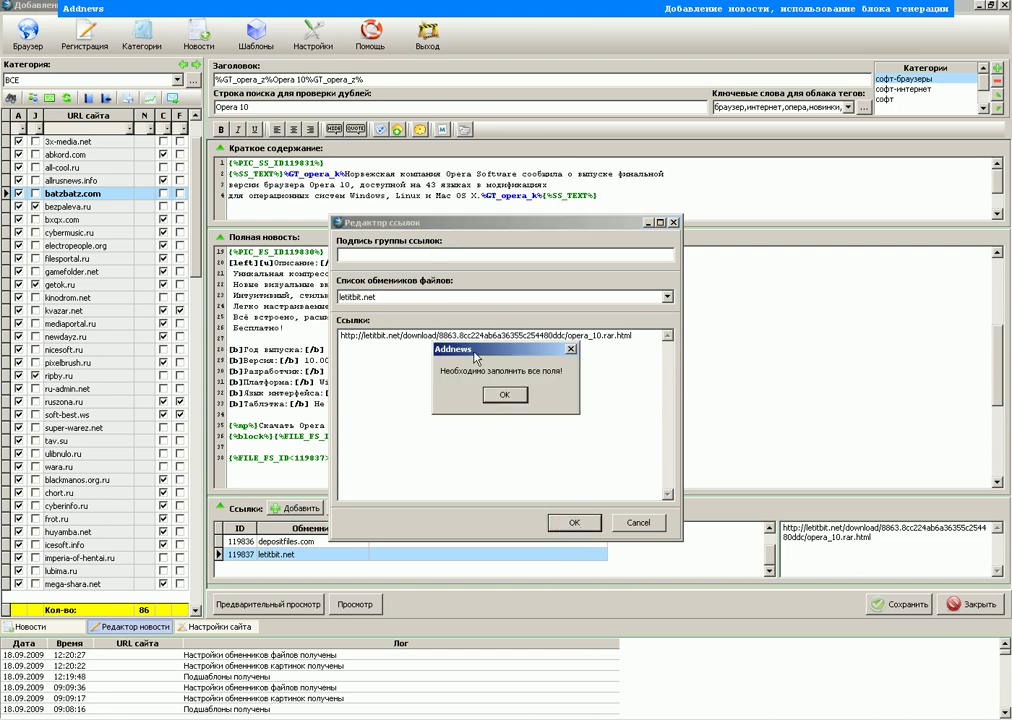
drag(476, 357, 460, 313)
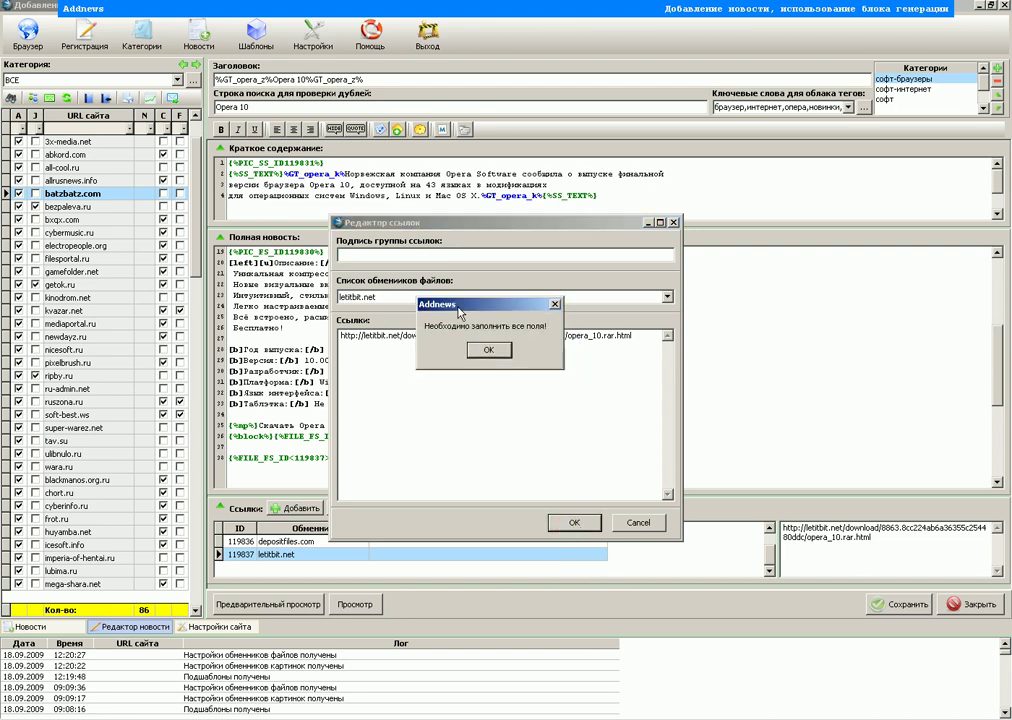
click(503, 351)
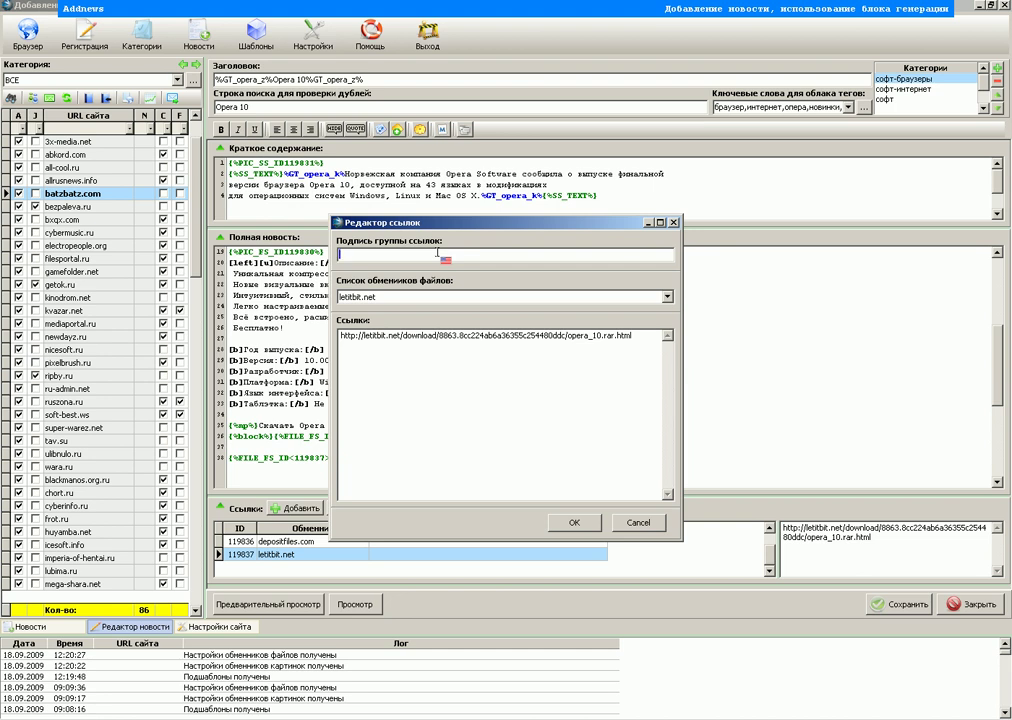
text(C)
text(rfxfnm одним )
text(файло)
text(м с Letitbit)
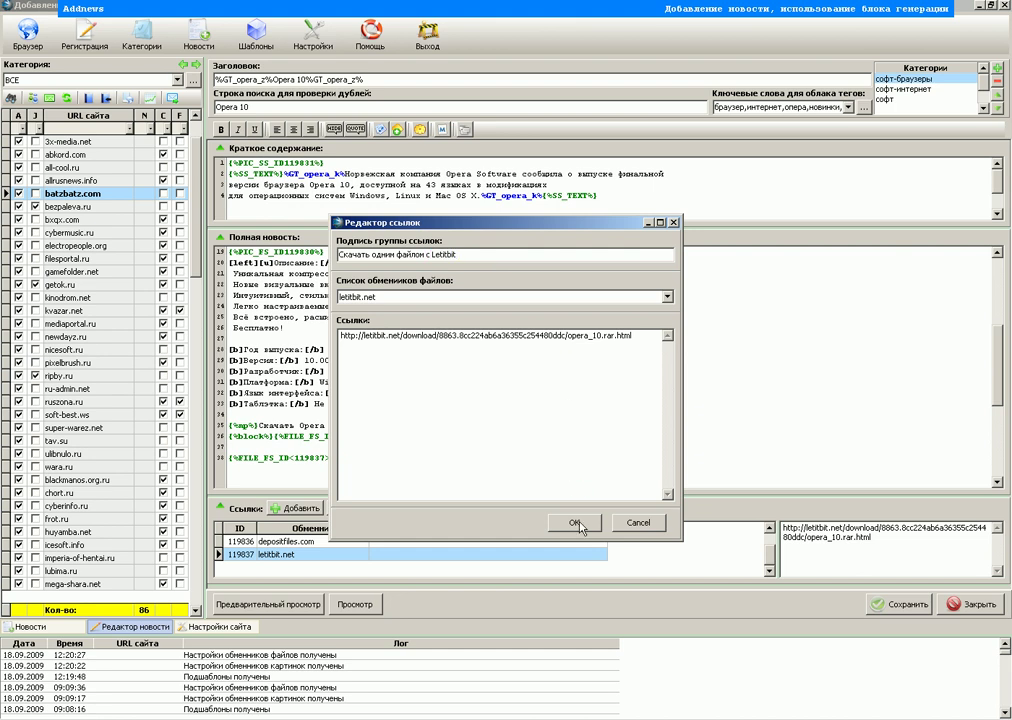
click(577, 523)
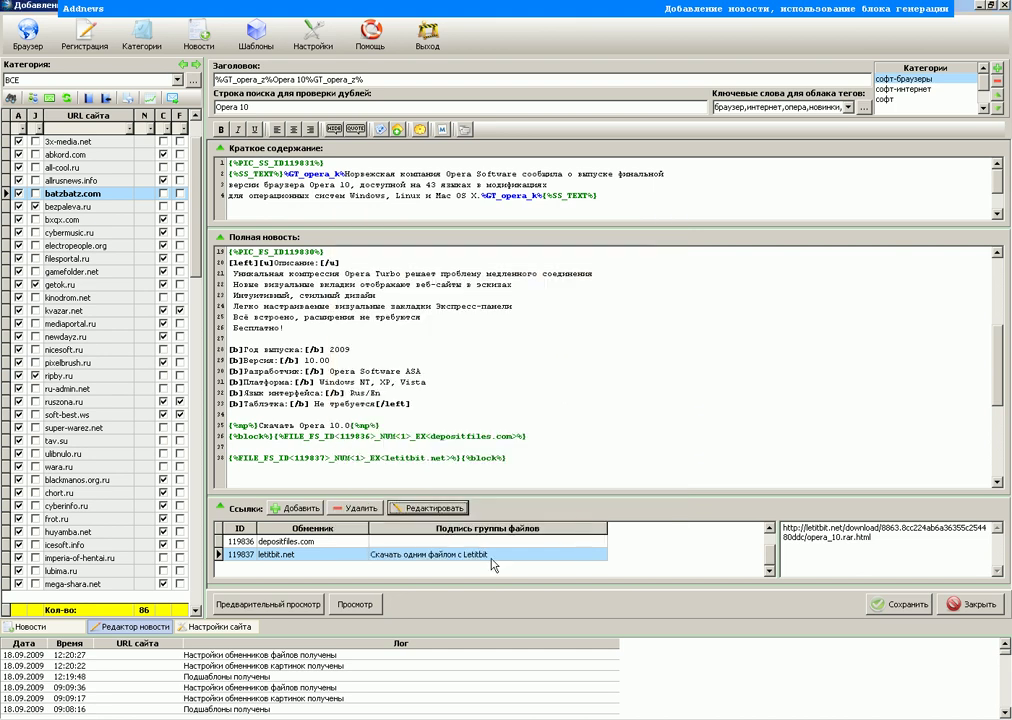
- Preview the news for batzbatz.com again, check how the letitbit.net group caption appears above its link, and close the preview
click(470, 541)
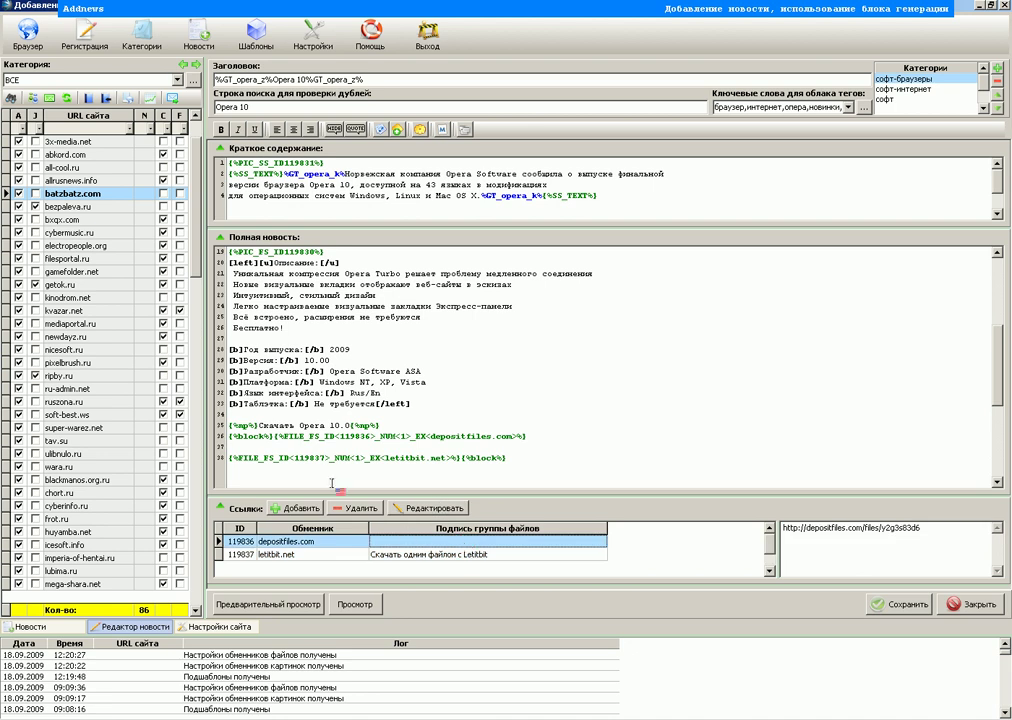
click(358, 604)
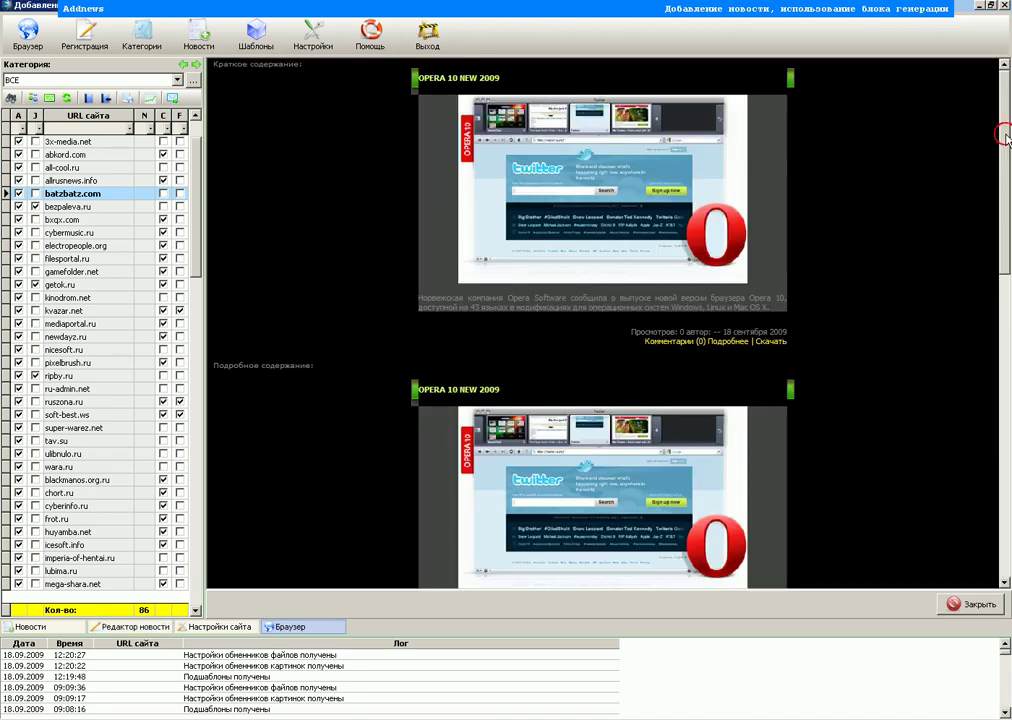
drag(1003, 135, 1008, 420)
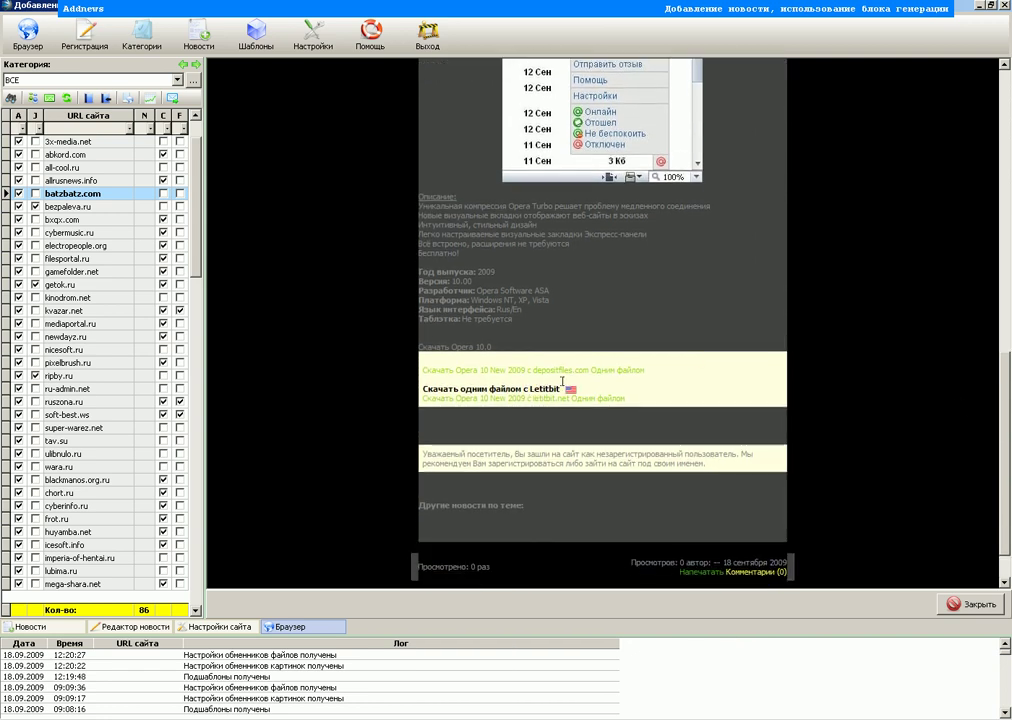
drag(563, 382, 431, 399)
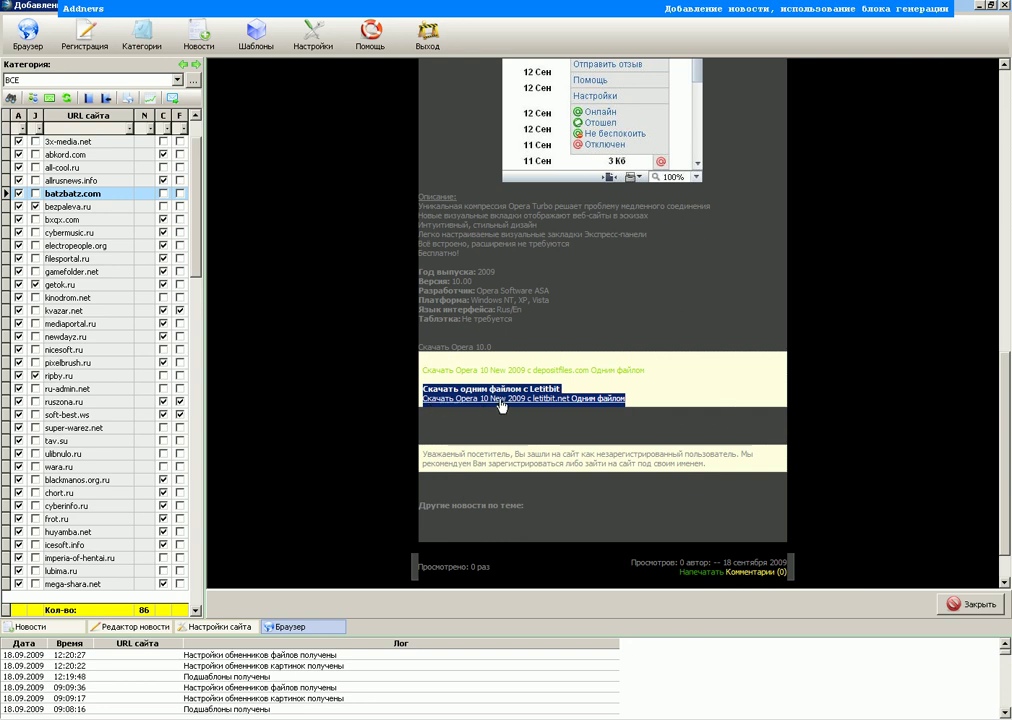
click(646, 400)
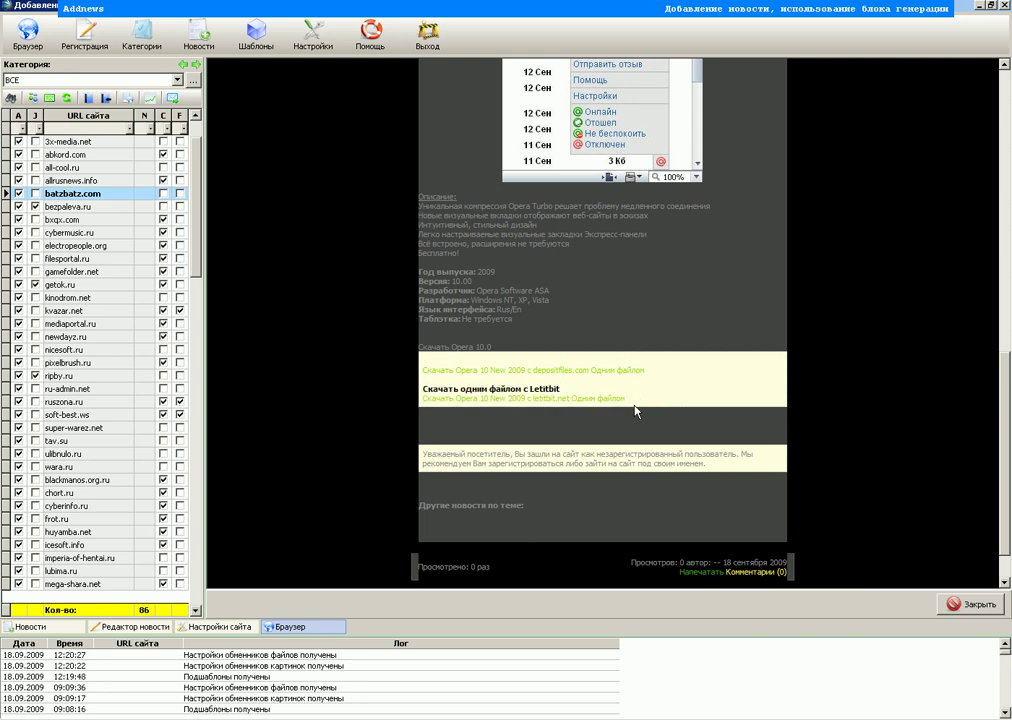
key(Escape)
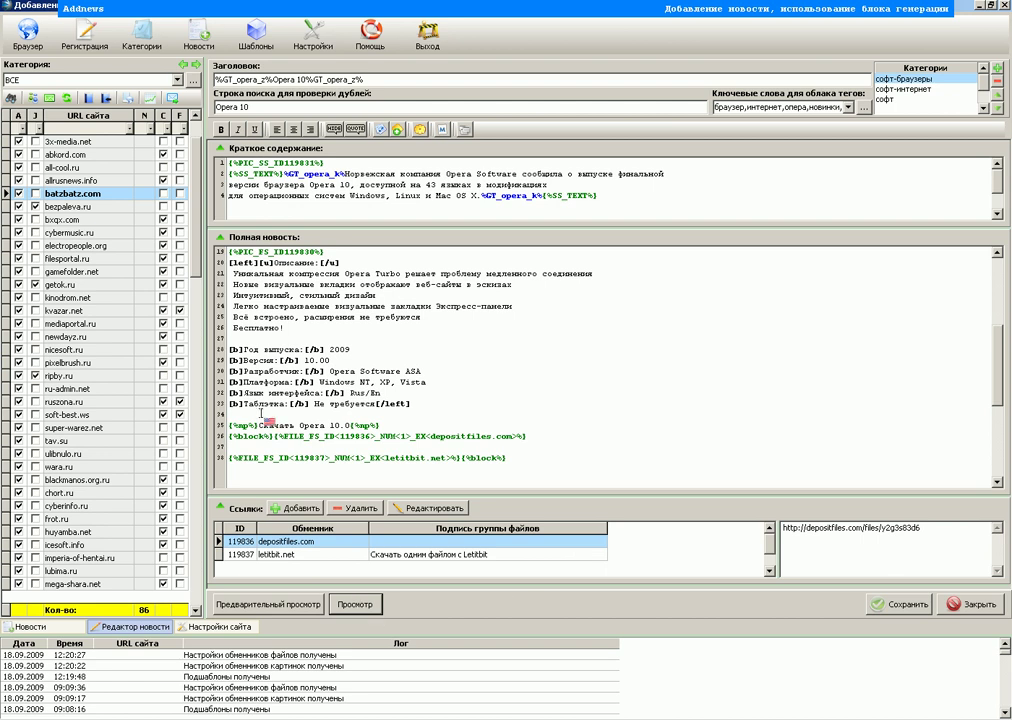
- Open the site settings of batzbatz.com and examine the link group caption option in the link formatting section
double_click(111, 195)
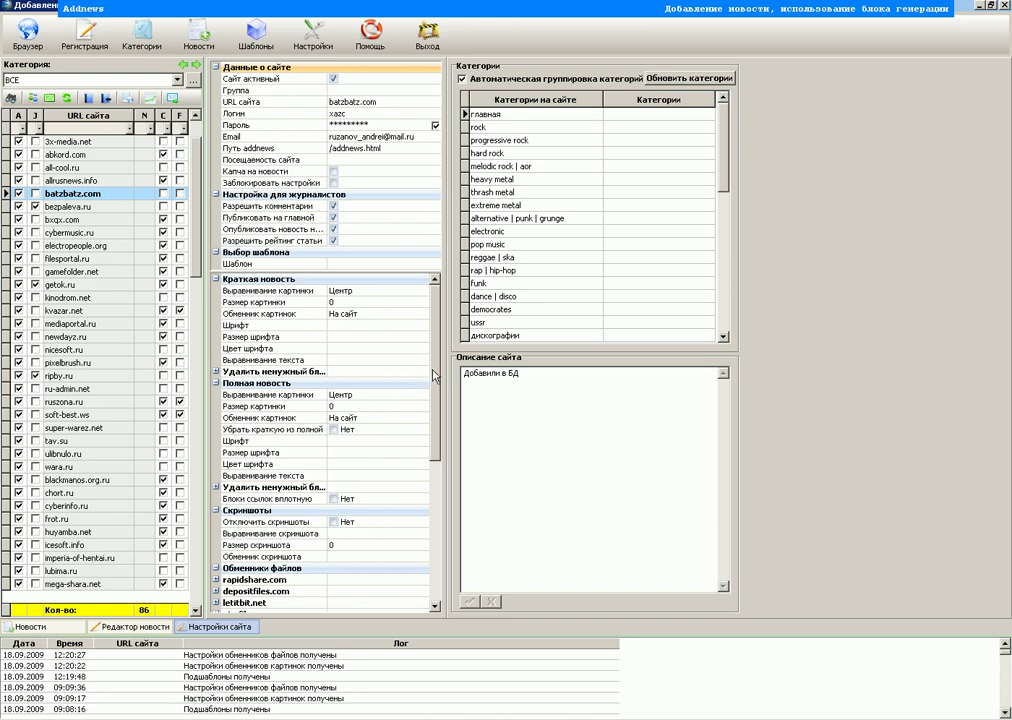
drag(432, 380, 433, 537)
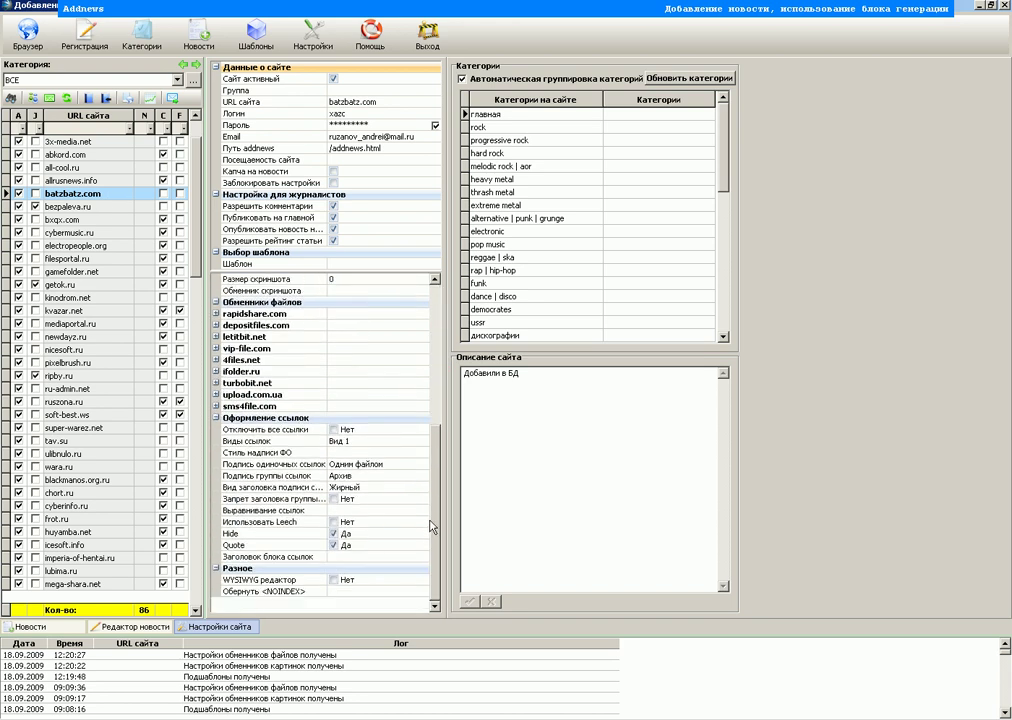
click(305, 478)
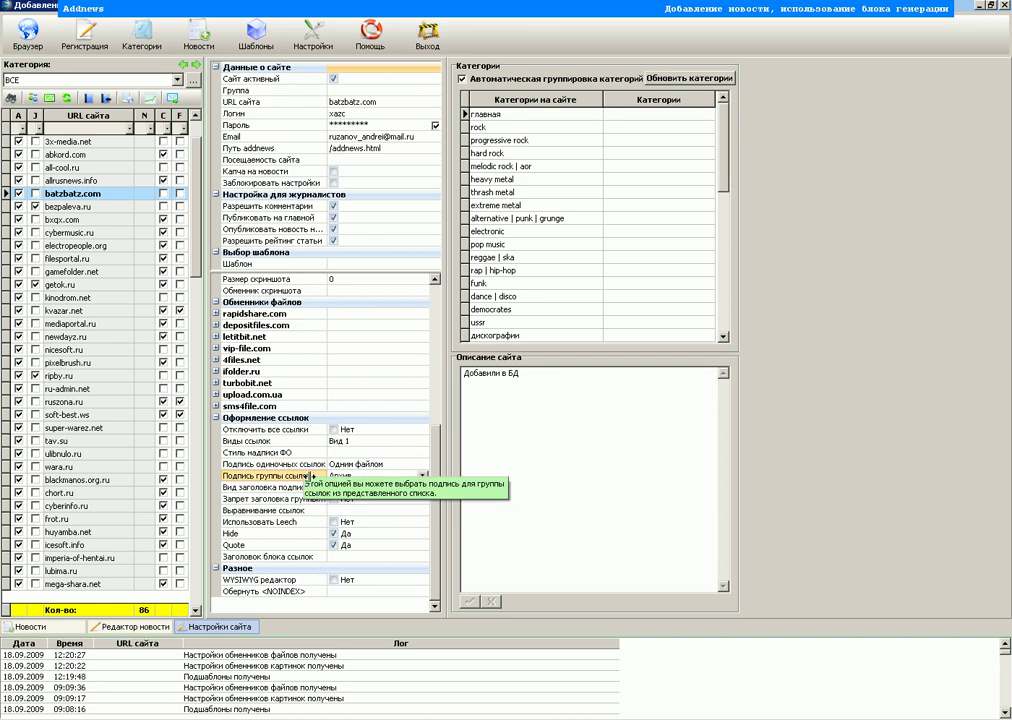
- Clear the single-link caption option for batzbatz.com and set it back to "Одним файлом"
click(400, 464)
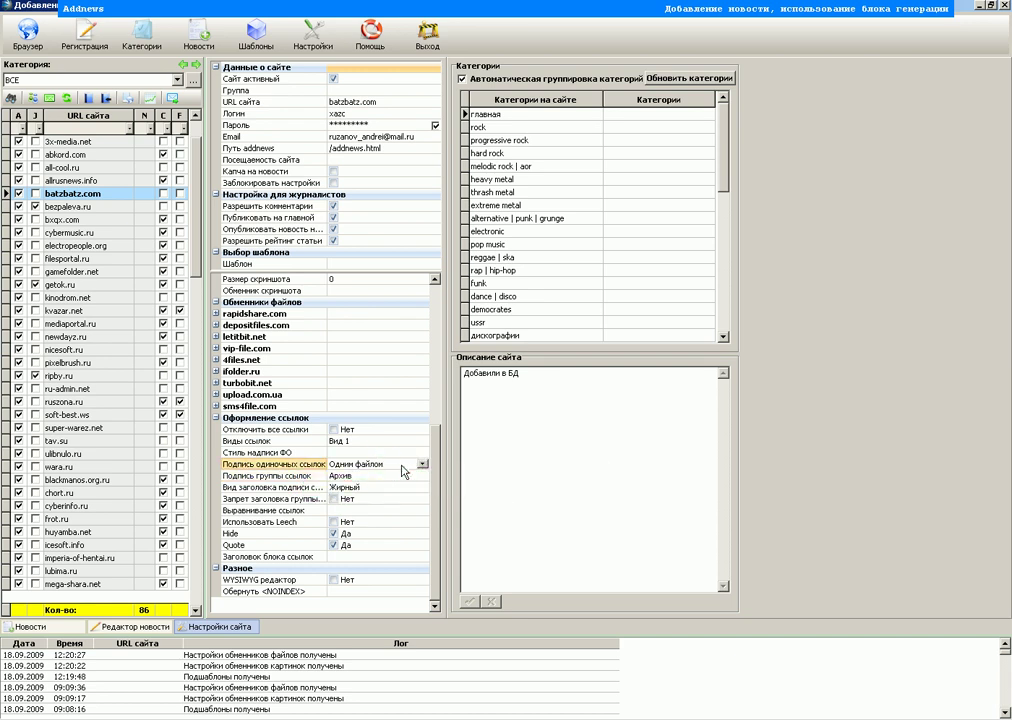
click(423, 465)
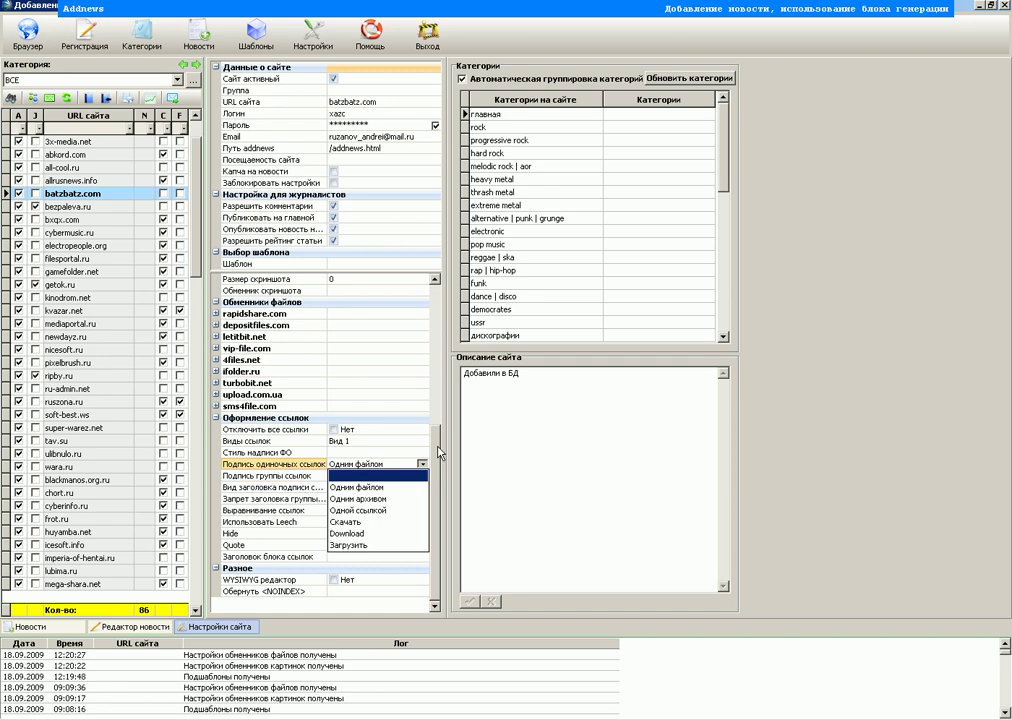
key(Return)
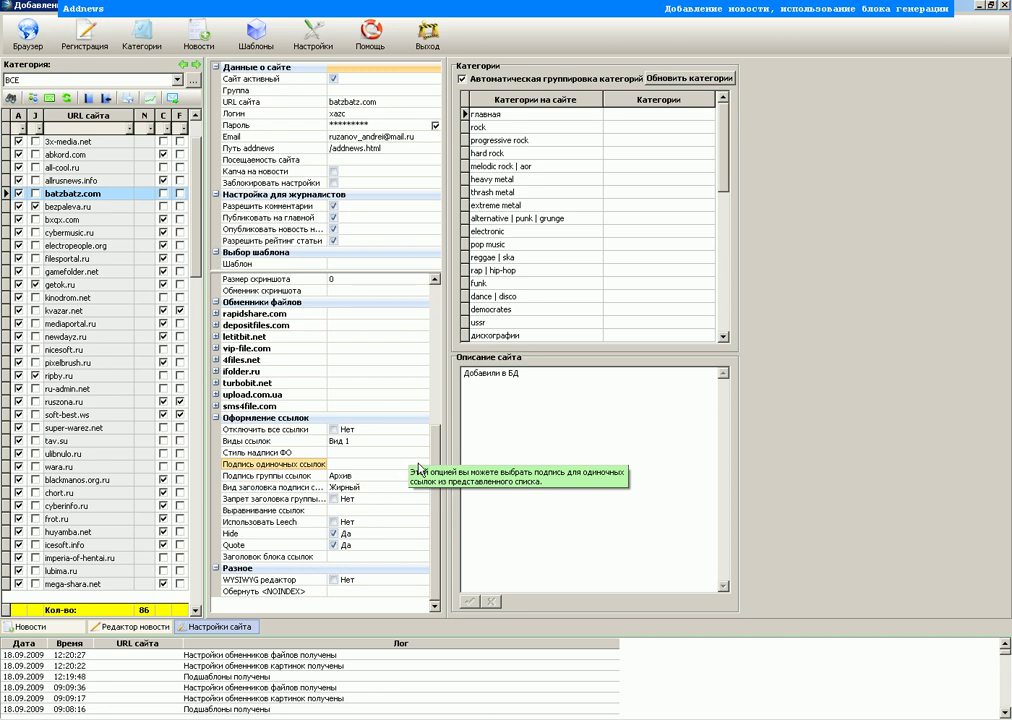
click(413, 465)
click(423, 464)
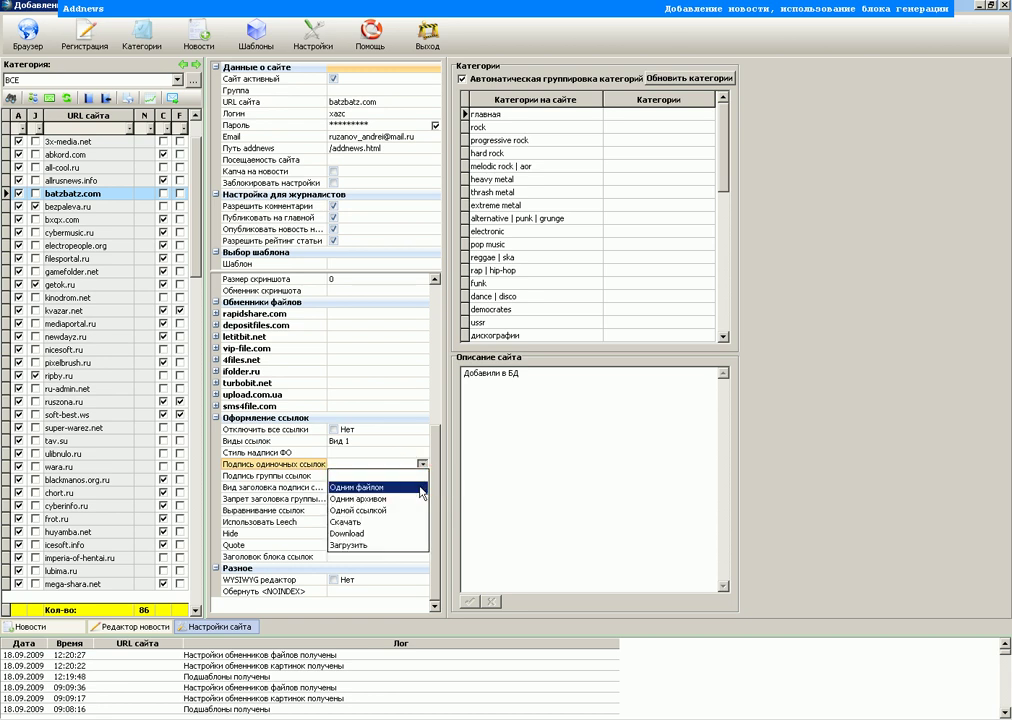
click(422, 488)
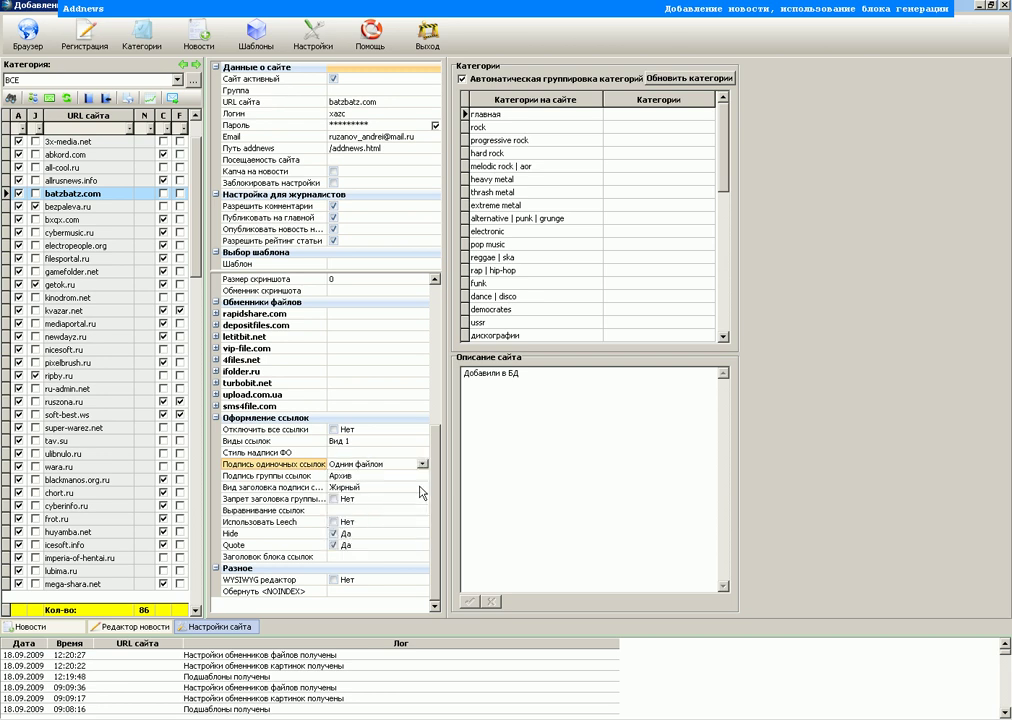